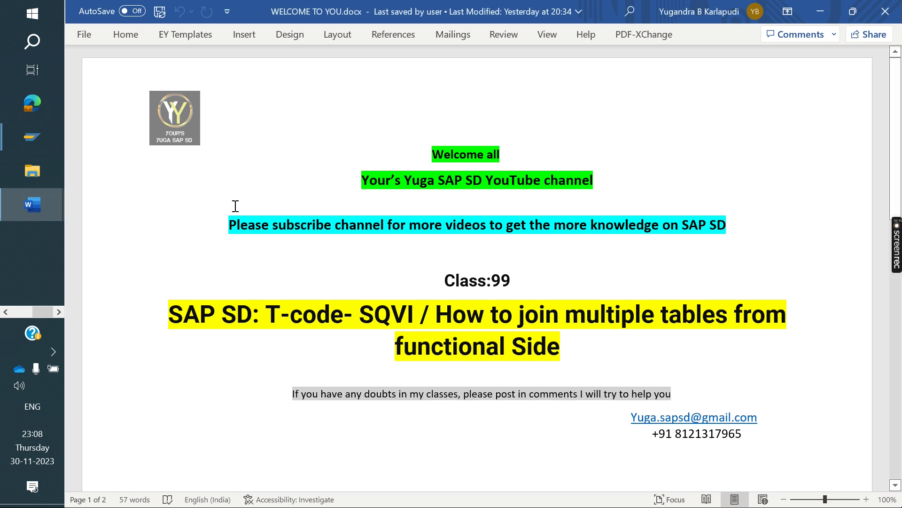
- Switch to the SAP Easy Access window and open transaction SQVI
mouse_move(32, 136)
left_click(153, 222)
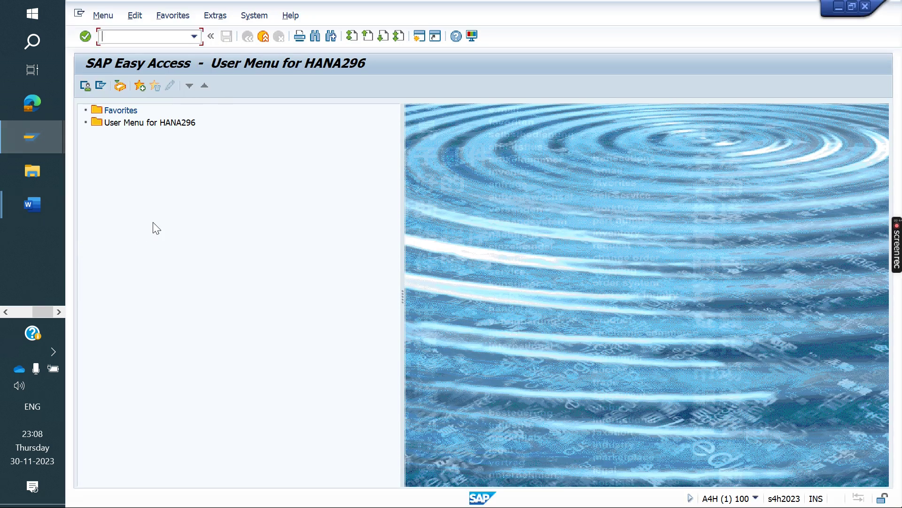
type("SQVI")
key("Return")
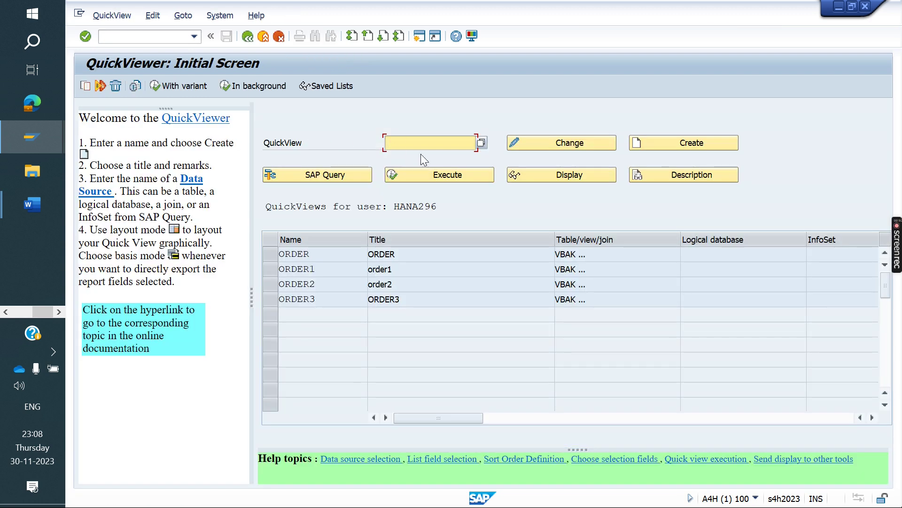
type("ORDER")
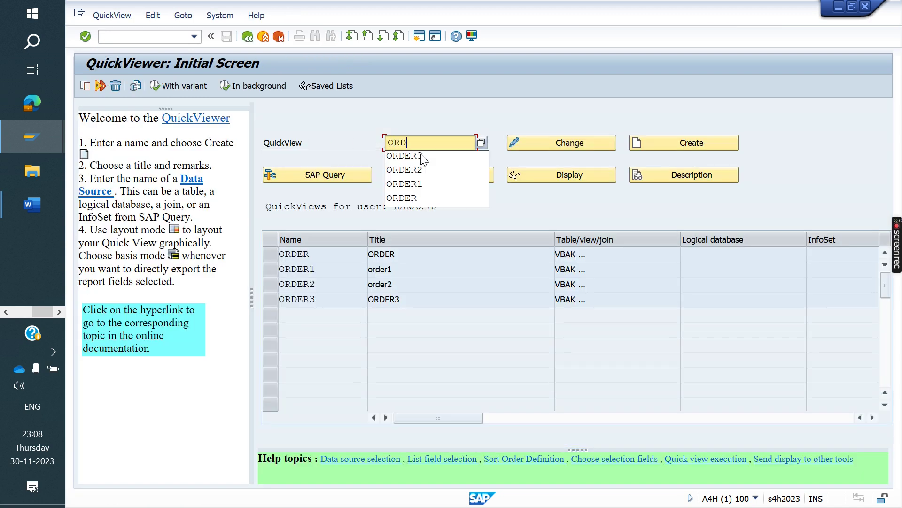
key("BackSpace")
key("BackSpace")
key("BackSpace")
key("BackSpace")
key("BackSpace")
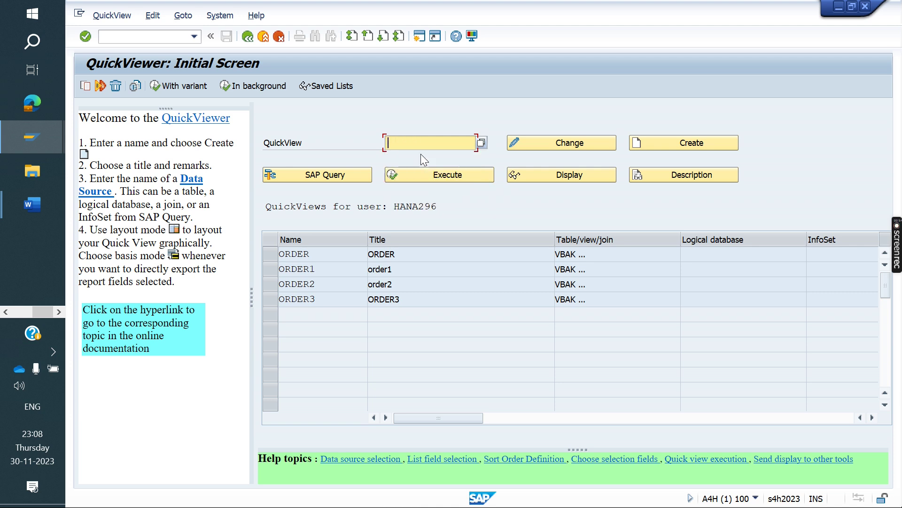
- Start creating a new QuickView named SO_REPORT
type("SO_")
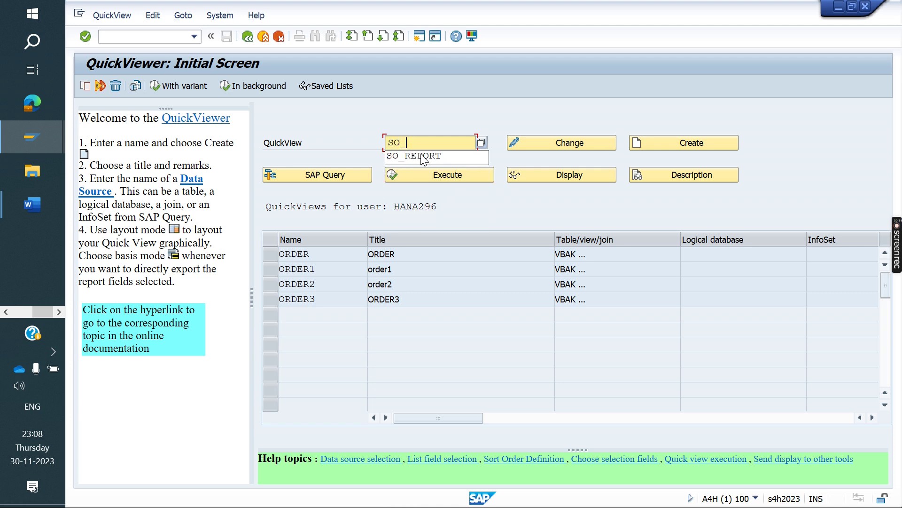
left_click(421, 155)
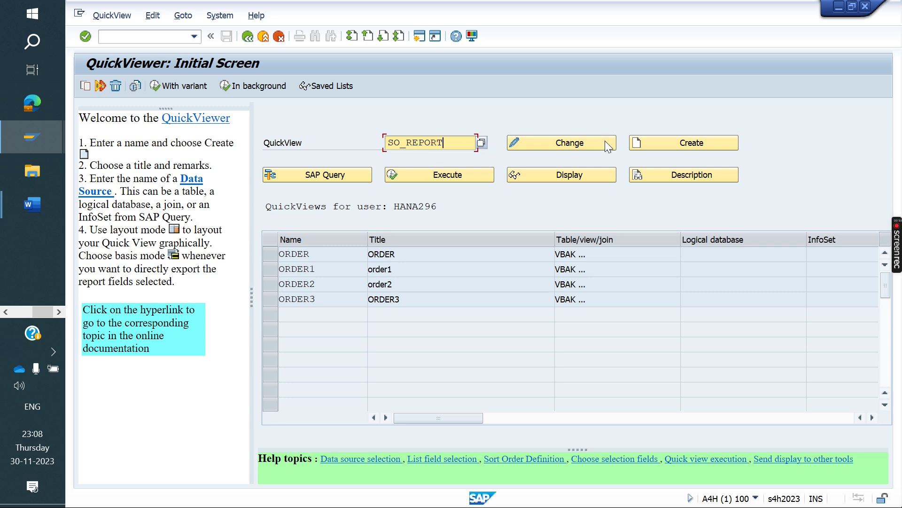
left_click(674, 143)
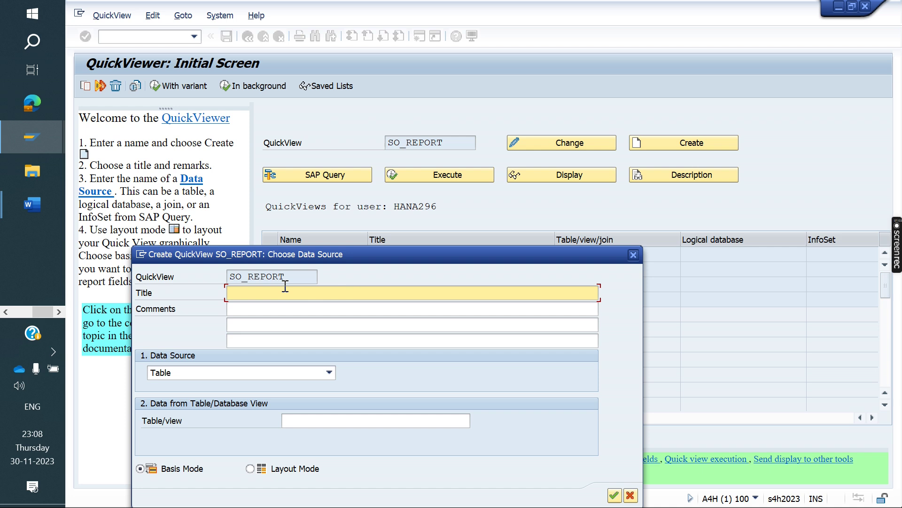
- Title the QuickView SO_REPORT and confirm a table join as its data source in Basis Mode
left_click_drag(286, 280, 208, 280)
key("ctrl+c")
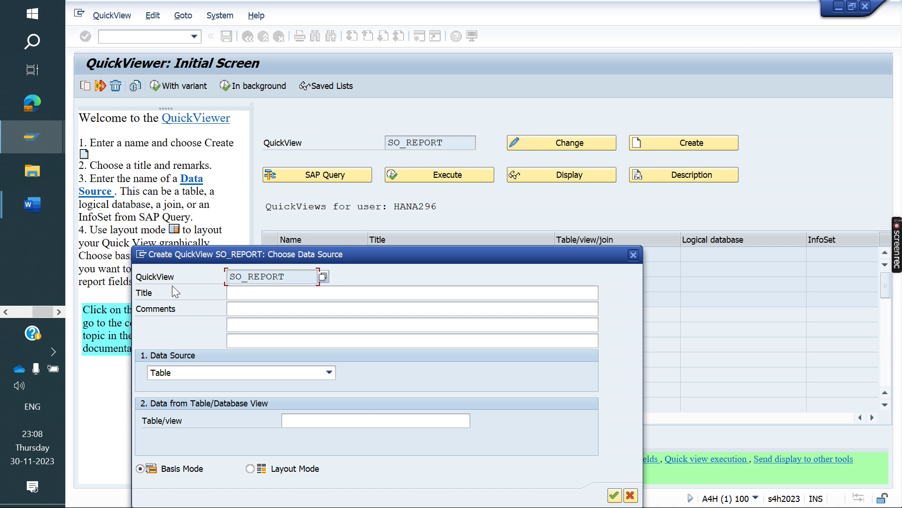
left_click(272, 292)
key("ctrl+v")
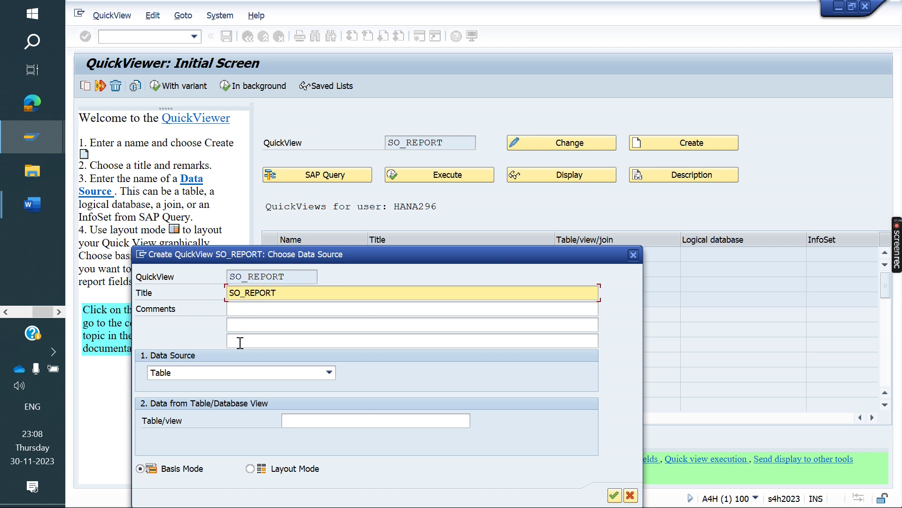
left_click(329, 373)
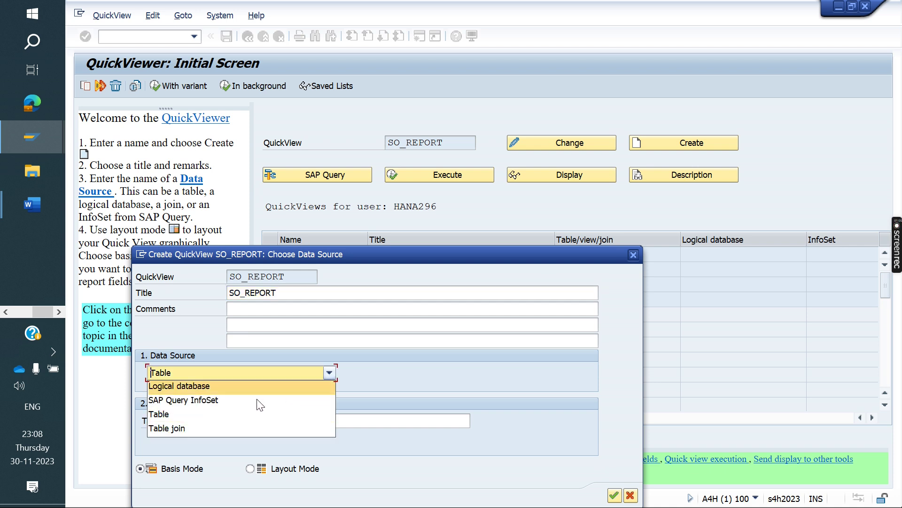
left_click(177, 429)
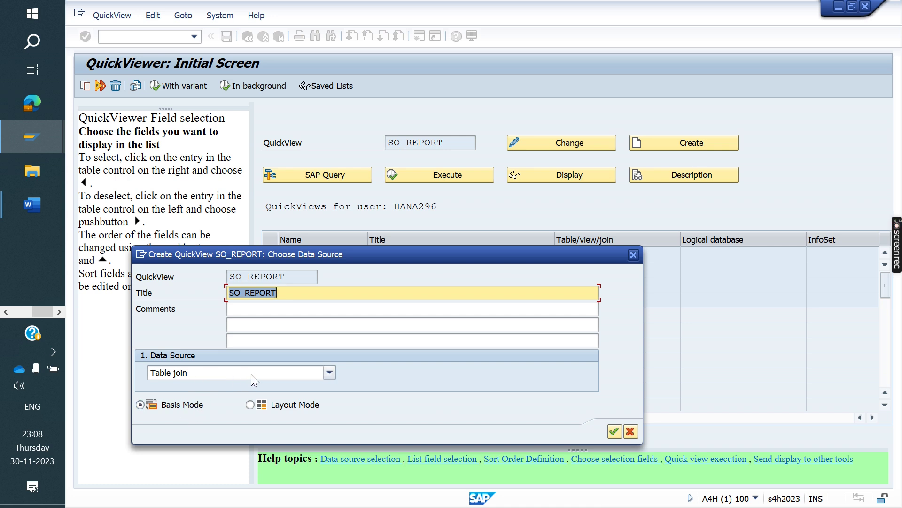
left_click(186, 408)
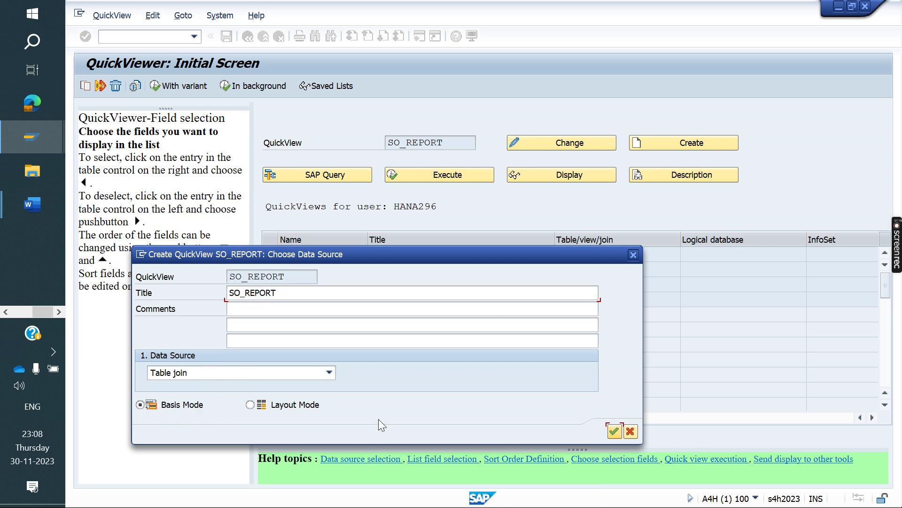
left_click(614, 431)
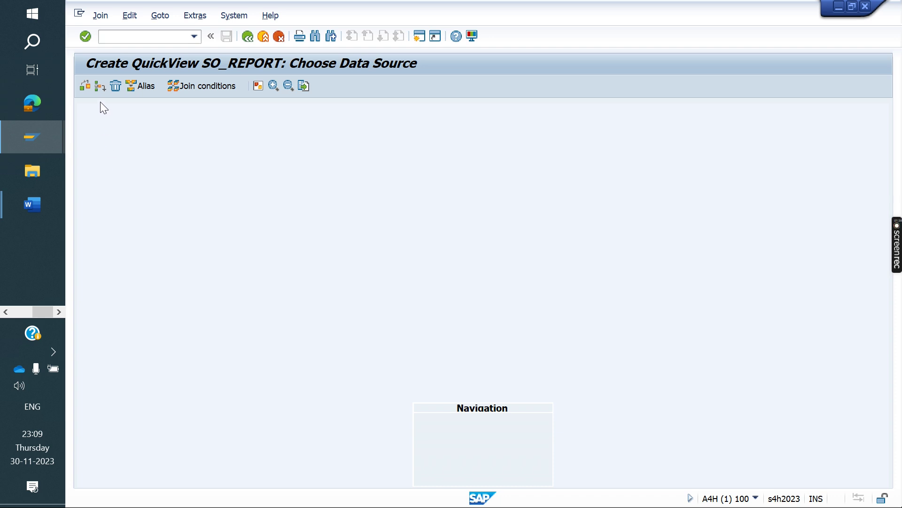
- Add the sales document header table VBAK and item table VBAP to the join
left_click(100, 89)
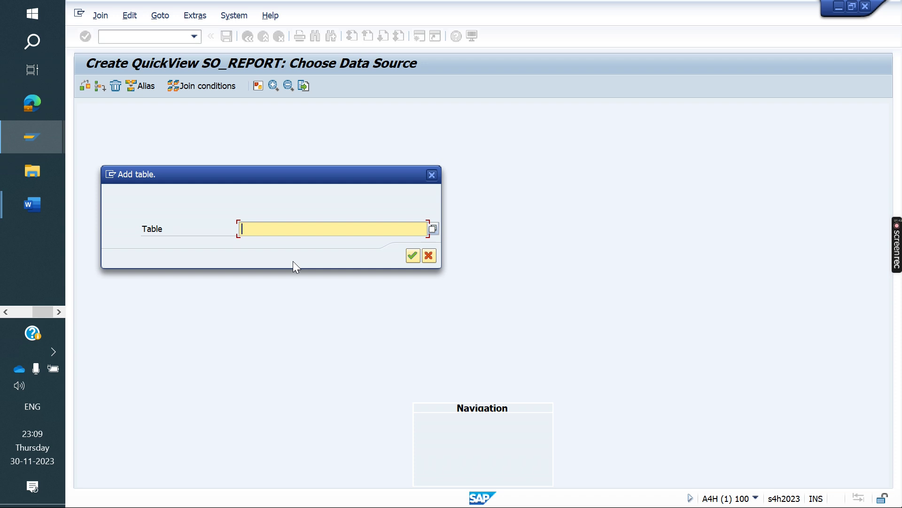
type("VBAK")
key("Return")
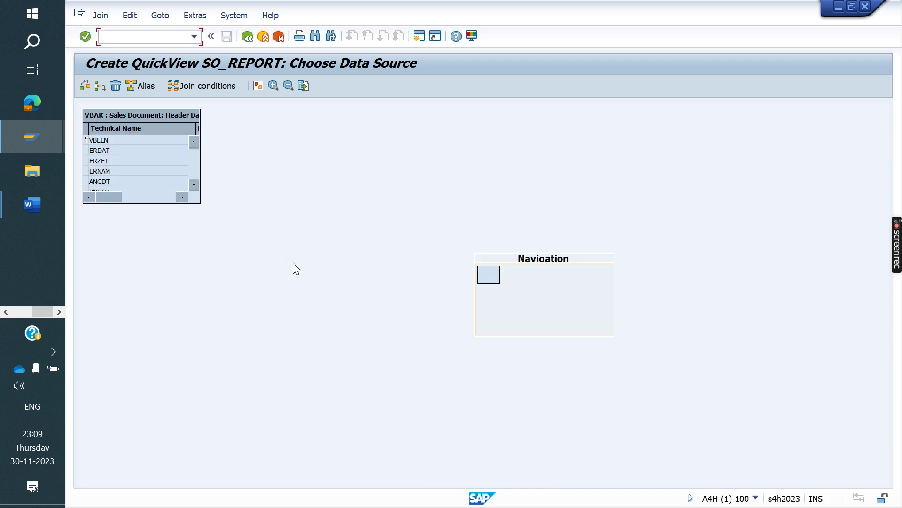
left_click(96, 86)
type("VBAP")
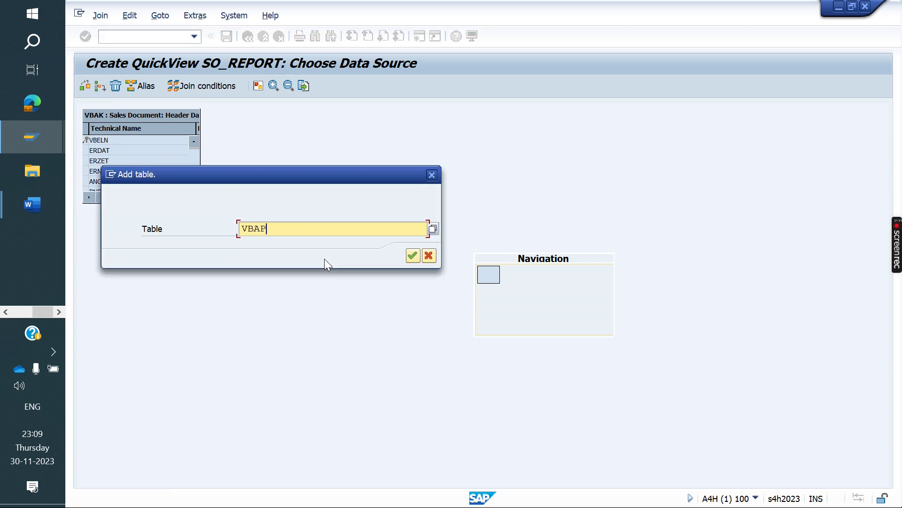
key("Return")
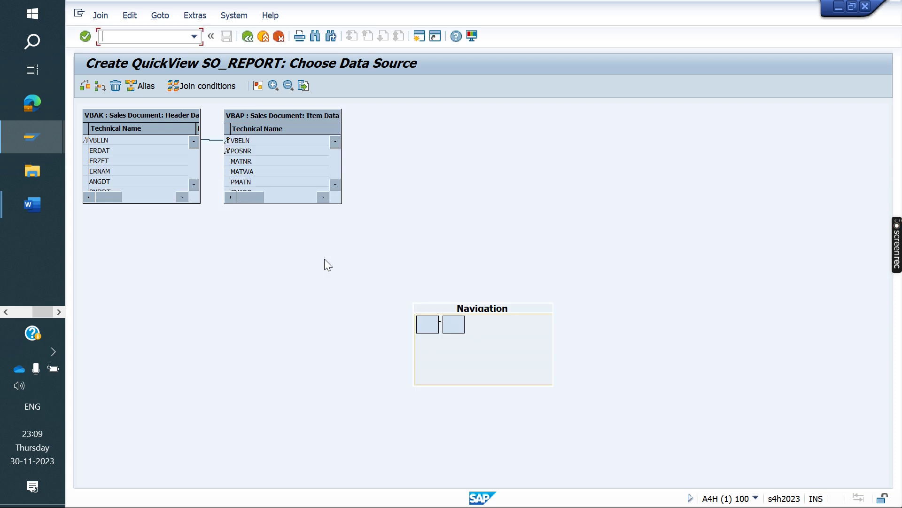
- Add the delivery item table LIPS and delivery header table LIKP to the join
left_click(98, 85)
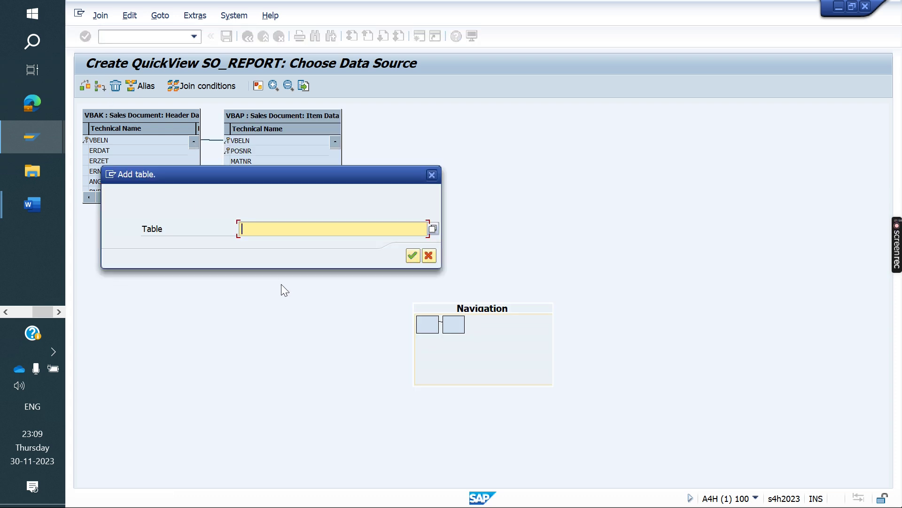
type("LIPS")
key("Return")
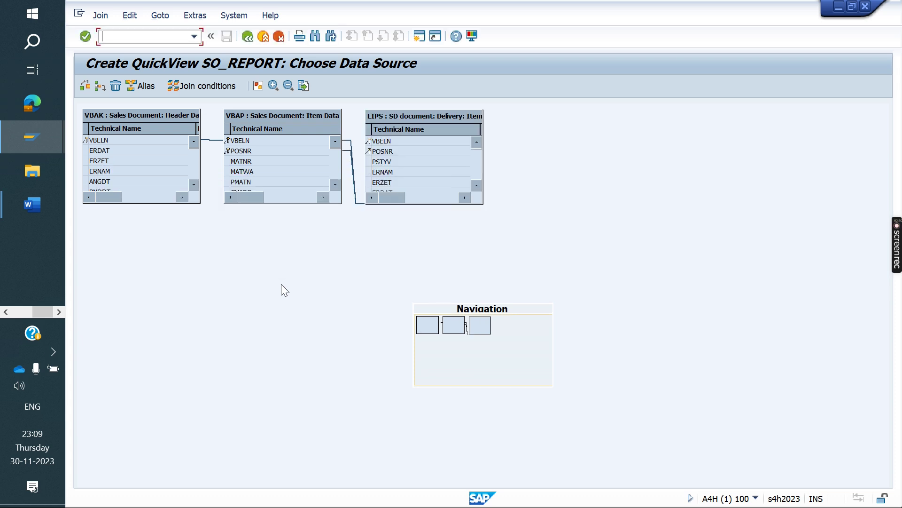
left_click(100, 86)
type("LIKP")
key("Return")
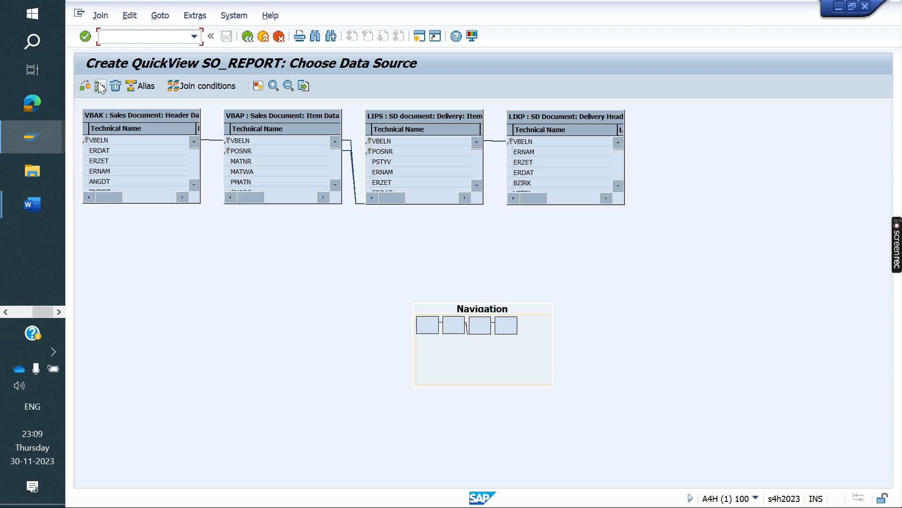
- Add the billing item table VBRP and billing header table VBRK to the join
left_click(100, 86)
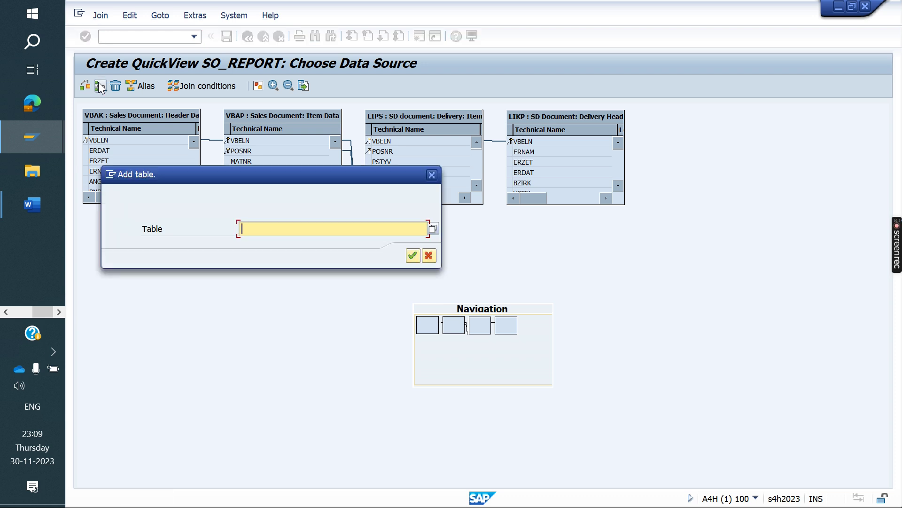
type("VBRP")
key("Return")
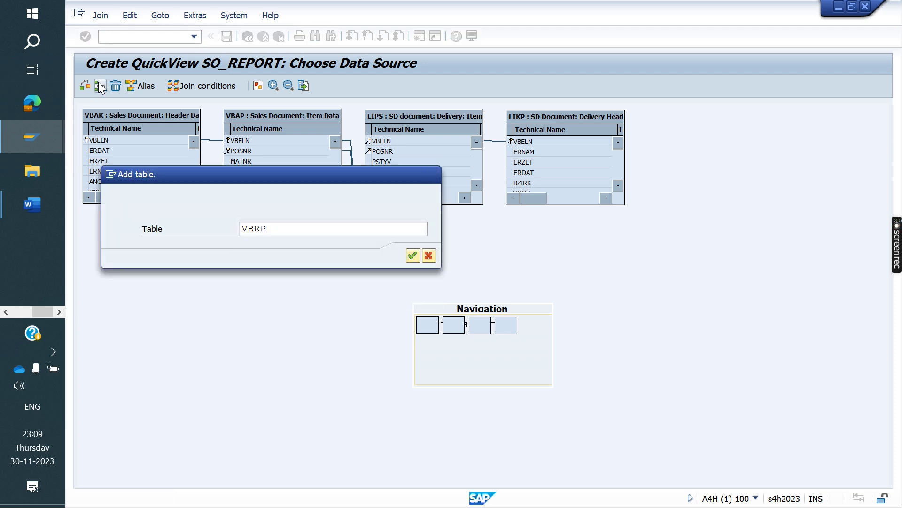
left_click(100, 87)
type("VBRK")
key("Return")
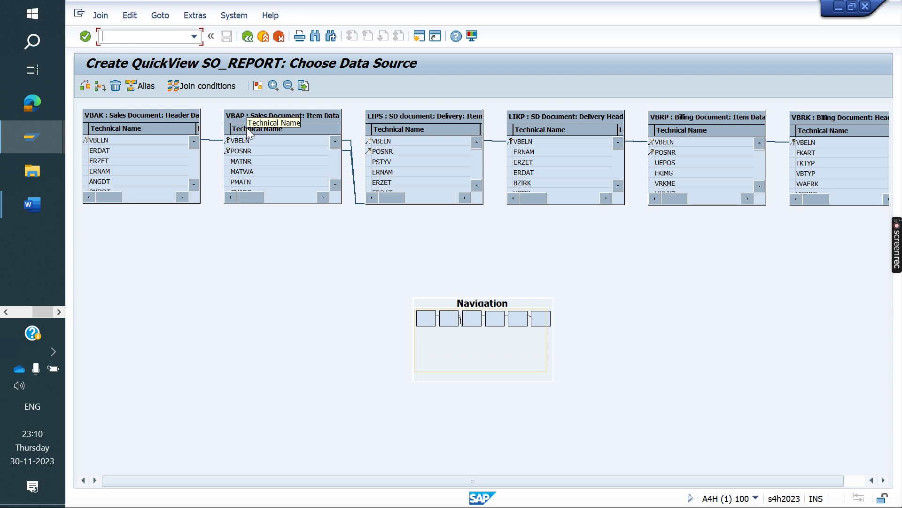
- Show the long texts of the VBAK and VBAP fields and examine the Sales Document link between the two tables
left_click(181, 196)
left_click(181, 196)
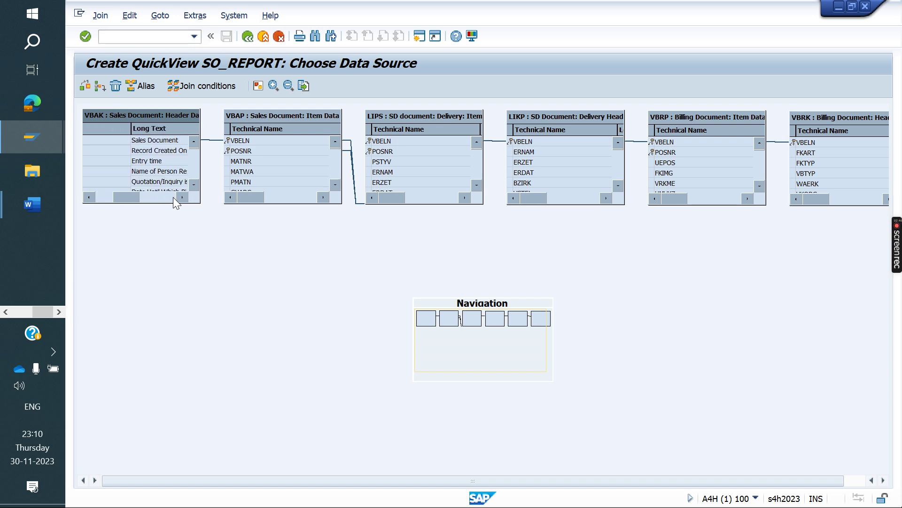
left_click(325, 197)
left_click(325, 197)
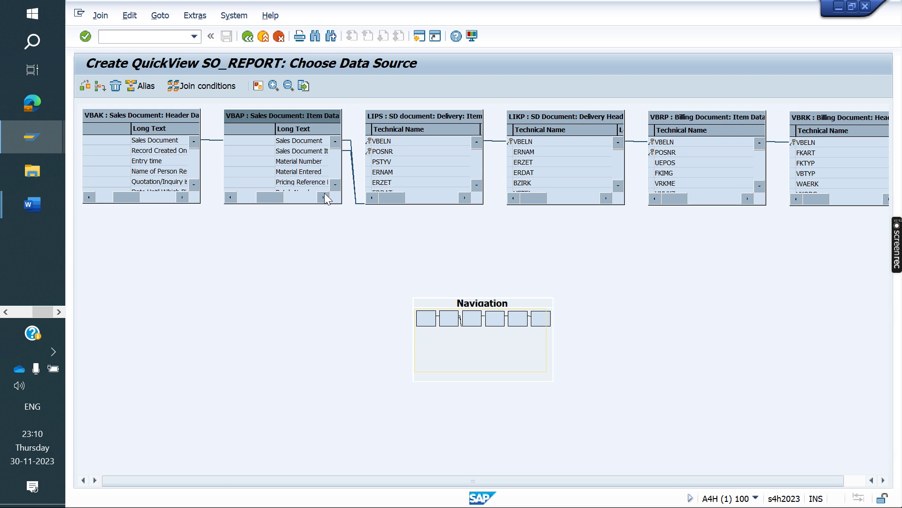
left_click(213, 139)
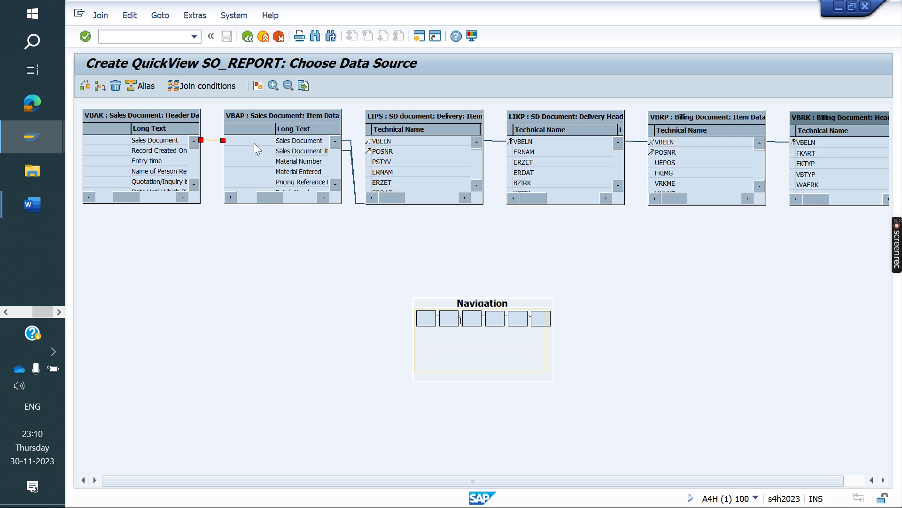
left_click(303, 141)
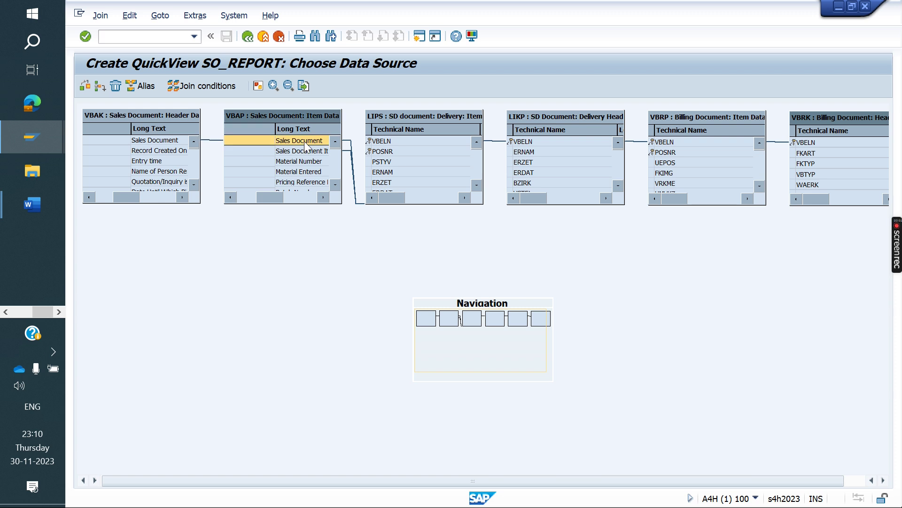
- Examine the link from VBAP to LIPS, then locate field VGBEL in LIPS and show its long text
left_click(350, 143)
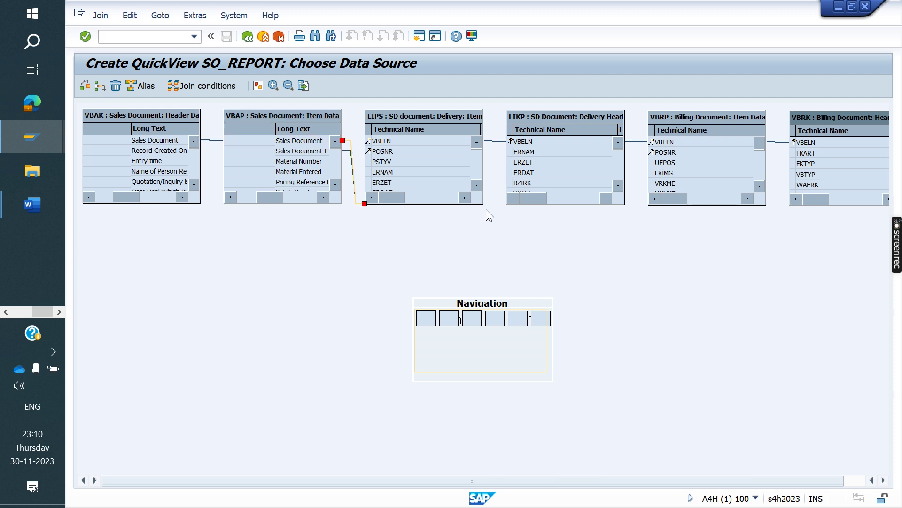
left_click(478, 189)
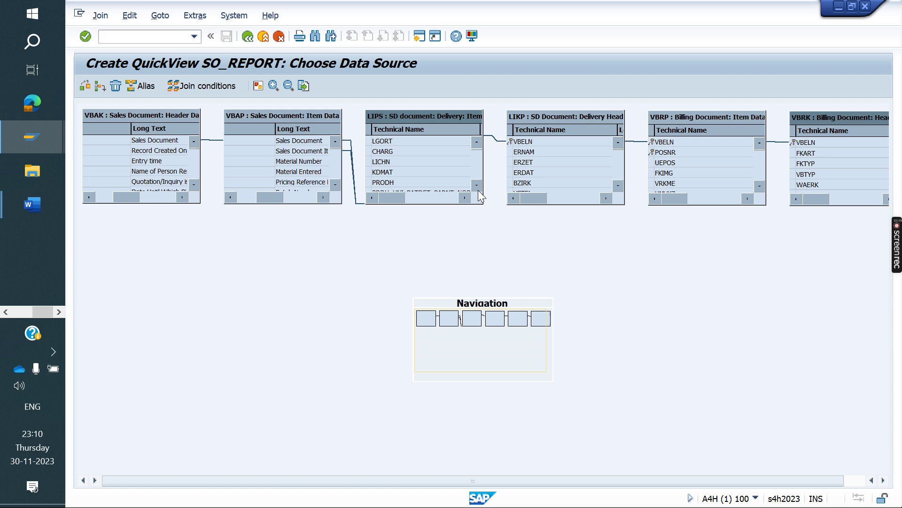
left_click_drag(478, 190, 478, 190)
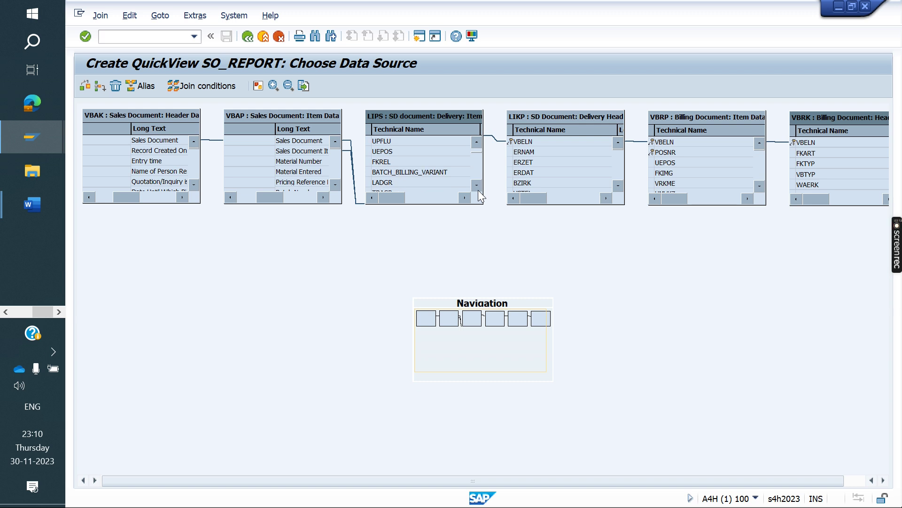
left_click_drag(477, 142, 477, 142)
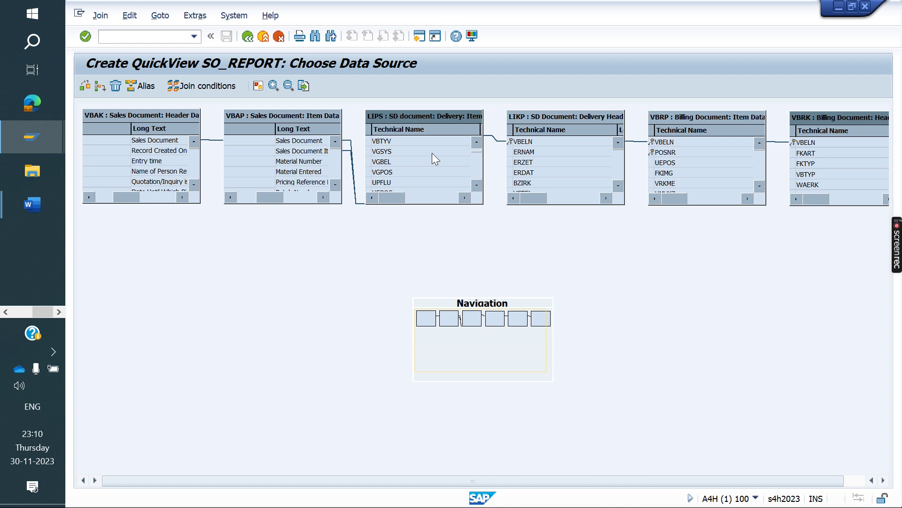
left_click(380, 163)
left_click(467, 198)
left_click(469, 198)
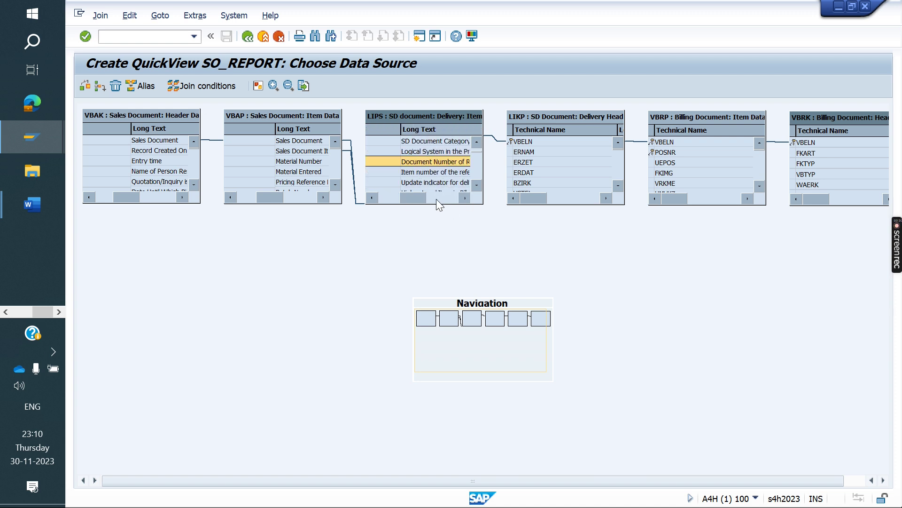
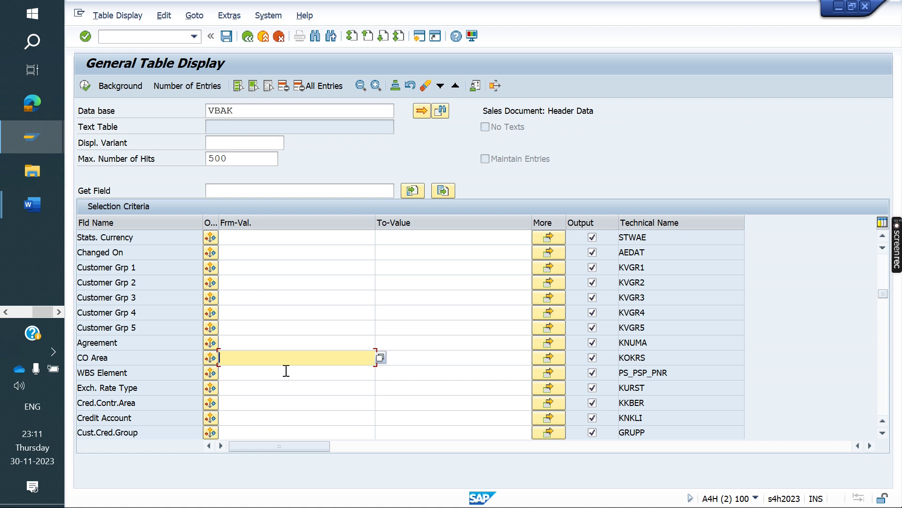
- Look through the VBAK selection fields for the sales organization field
scroll(286, 371, "down", 5)
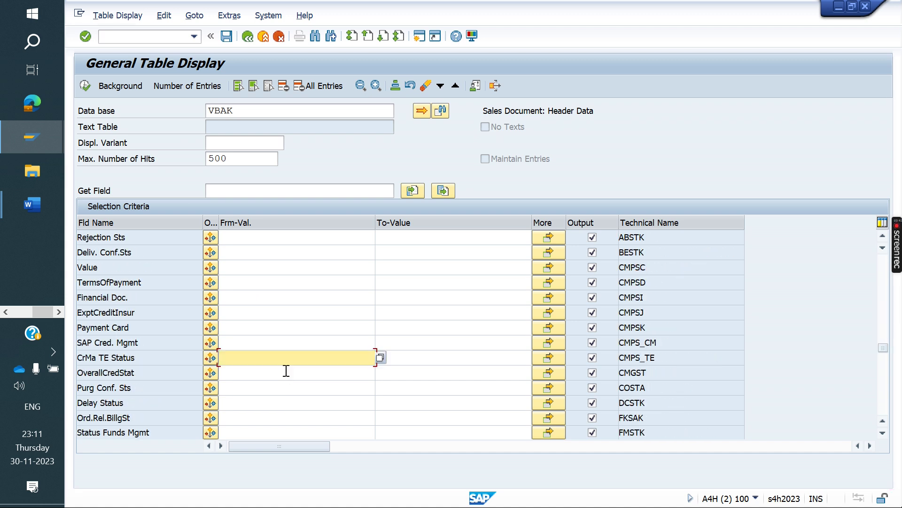
scroll(286, 371, "down", 15)
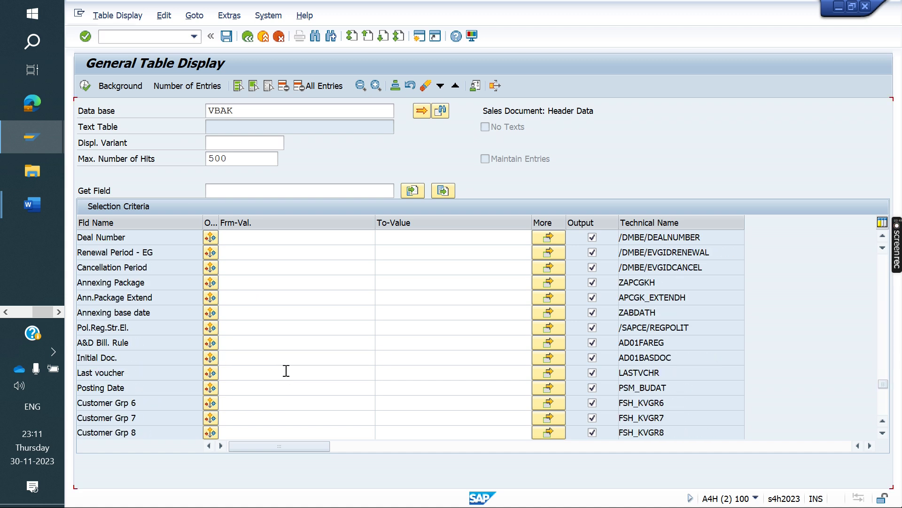
scroll(286, 371, "down", 10)
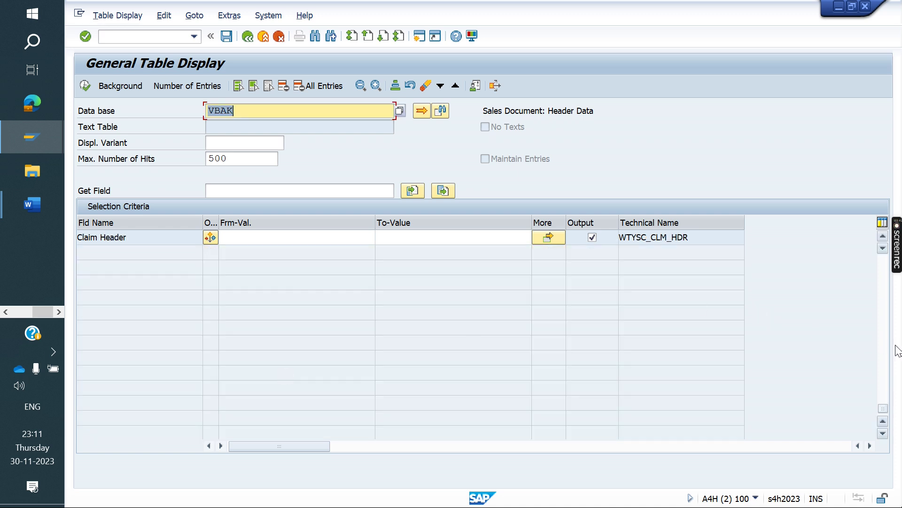
left_click_drag(884, 408, 883, 261)
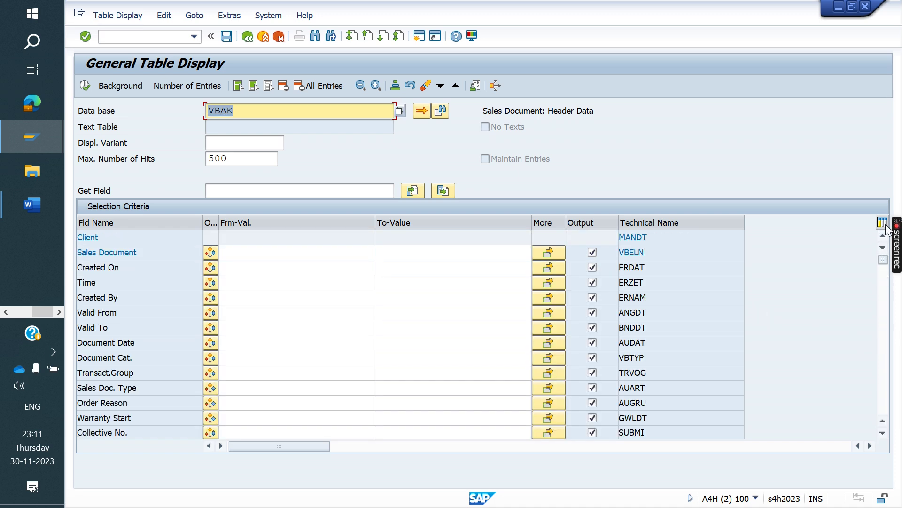
scroll(177, 388, "down", 5)
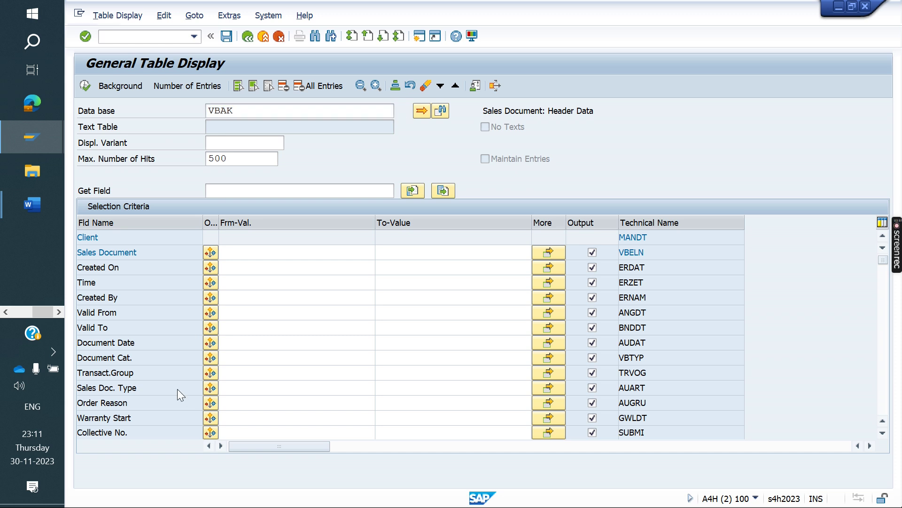
scroll(179, 389, "down", 5)
scroll(178, 389, "down", 15)
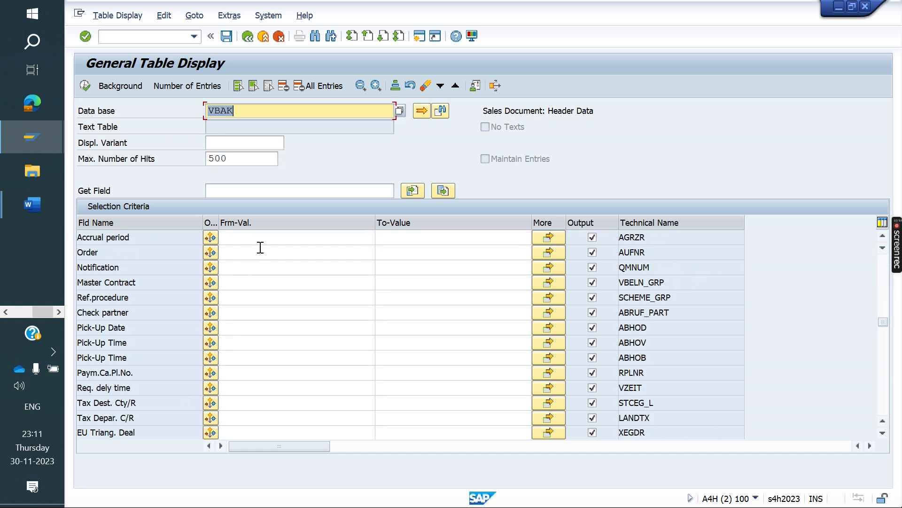
- Search the VBAK selection fields for "sales org" with Get Field
left_click(289, 185)
type("SALES")
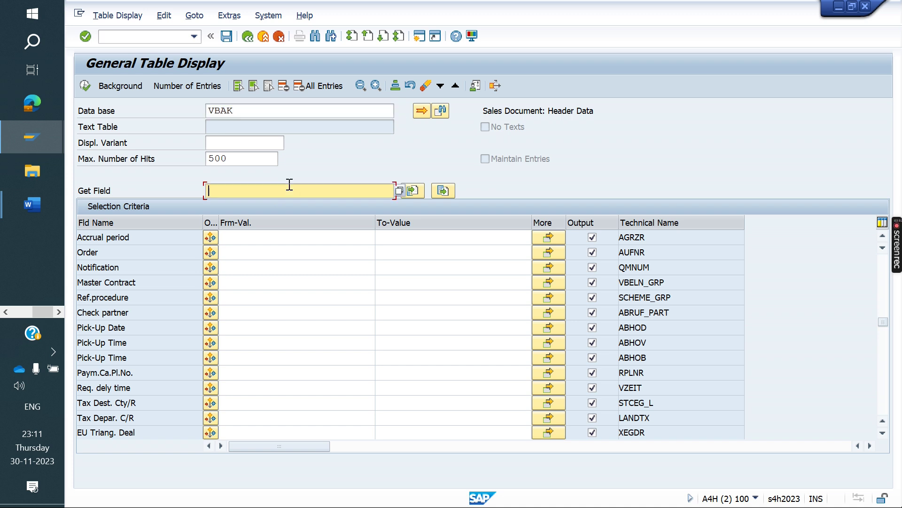
key("Down")
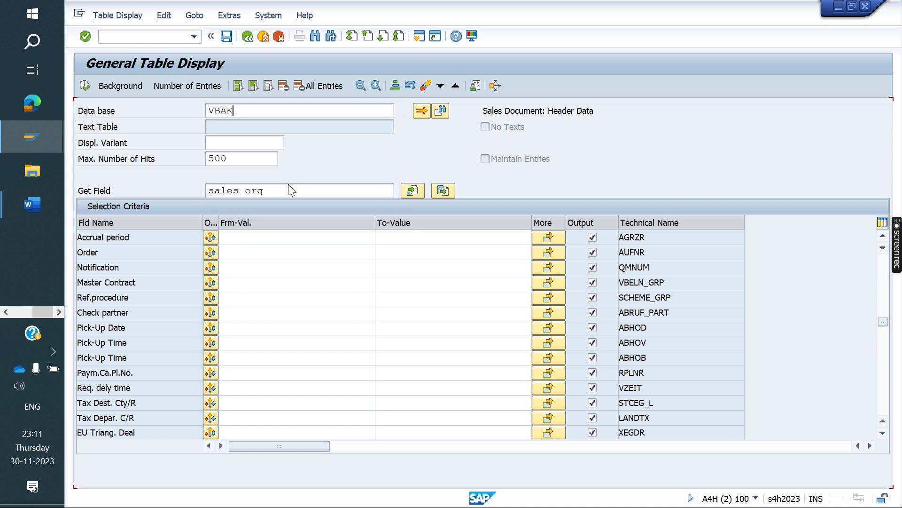
key("Return")
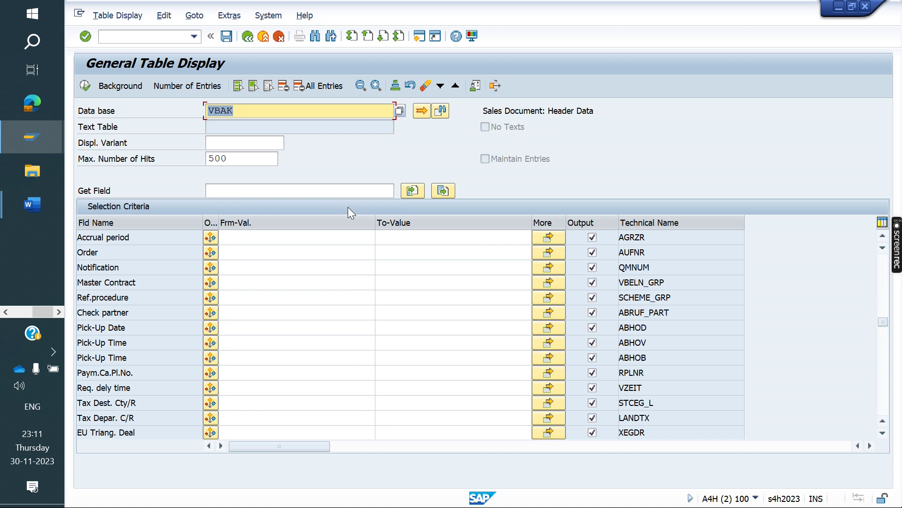
- Restrict the VBAK selection to Sales Org. YO10, display the matching entries and select the sales document found
scroll(229, 297, "up", 10)
left_click(229, 297)
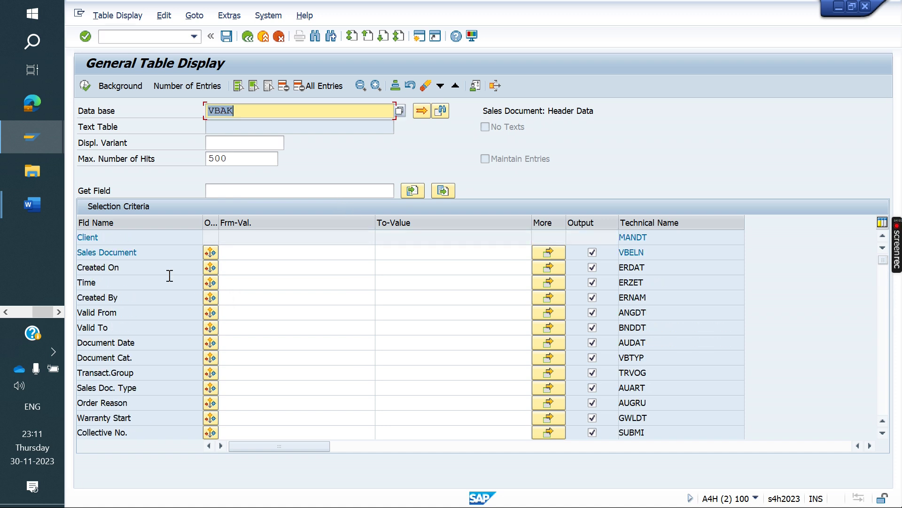
key("Down")
key("Down")
key("Down")
key("Down")
key("Down")
key("Down")
key("Down")
key("Down")
key("Down")
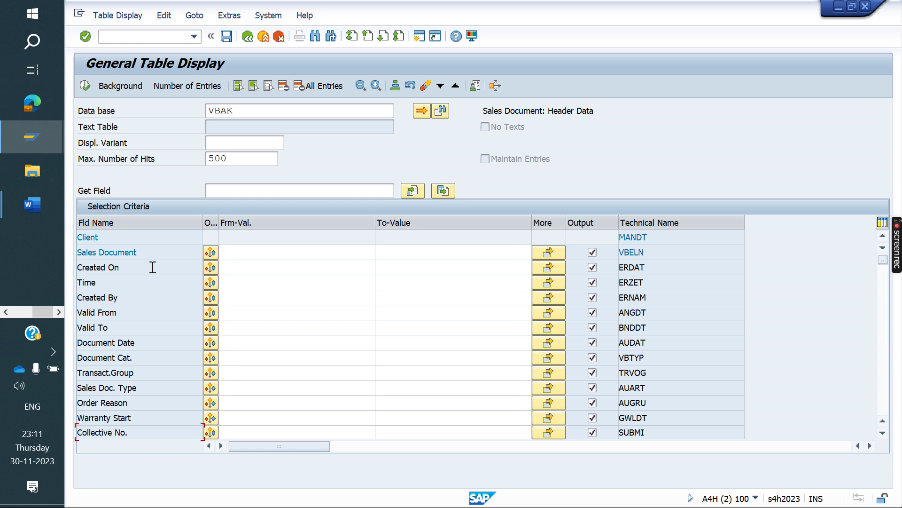
left_click(883, 433)
left_click(884, 433)
left_click(884, 433)
left_click(883, 434)
left_click(883, 434)
left_click(884, 433)
left_click(884, 433)
left_click(272, 403)
type("YO10")
key("Return")
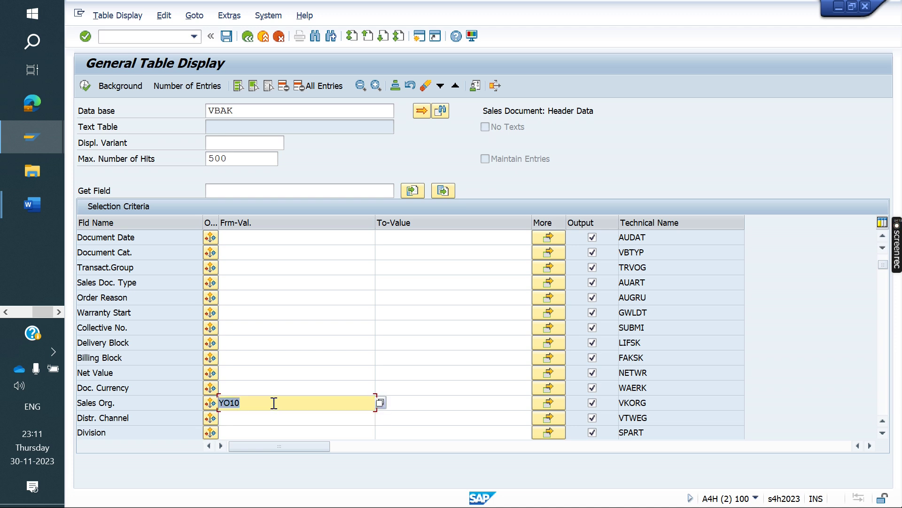
left_click(85, 86)
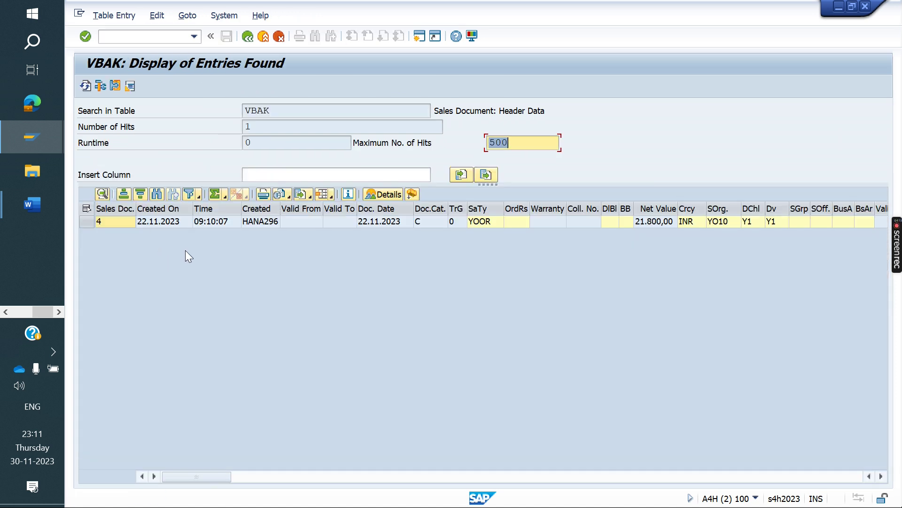
left_click(109, 224)
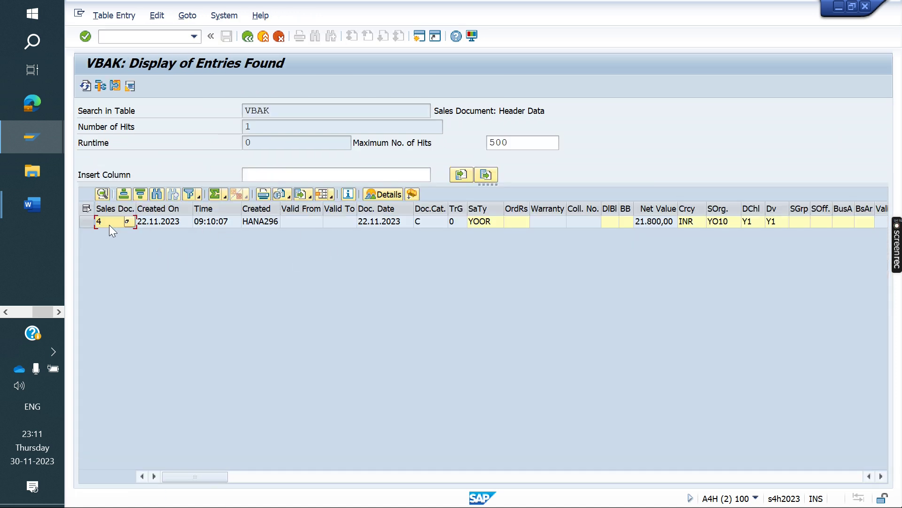
- Open transaction SE16N in a new session and load table LIPS
left_click(121, 37)
type("/OSE16N")
key("Return")
type("LIPS")
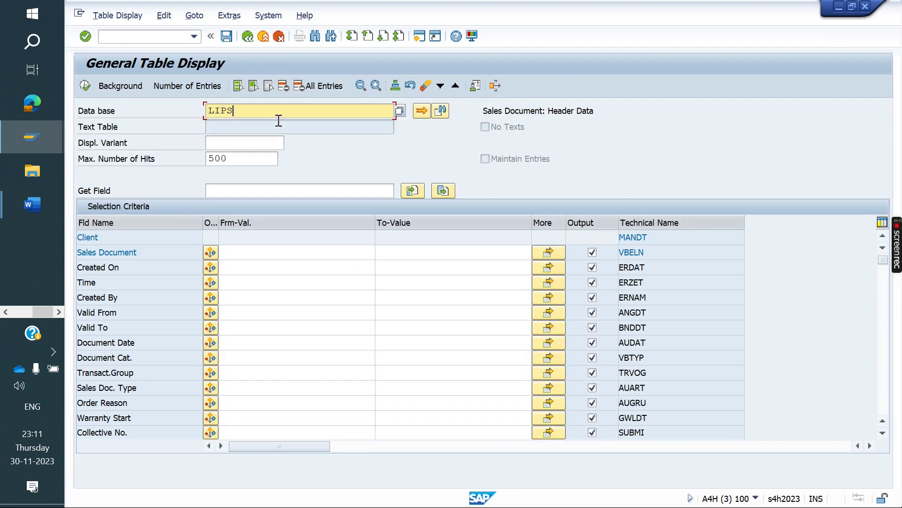
key("Return")
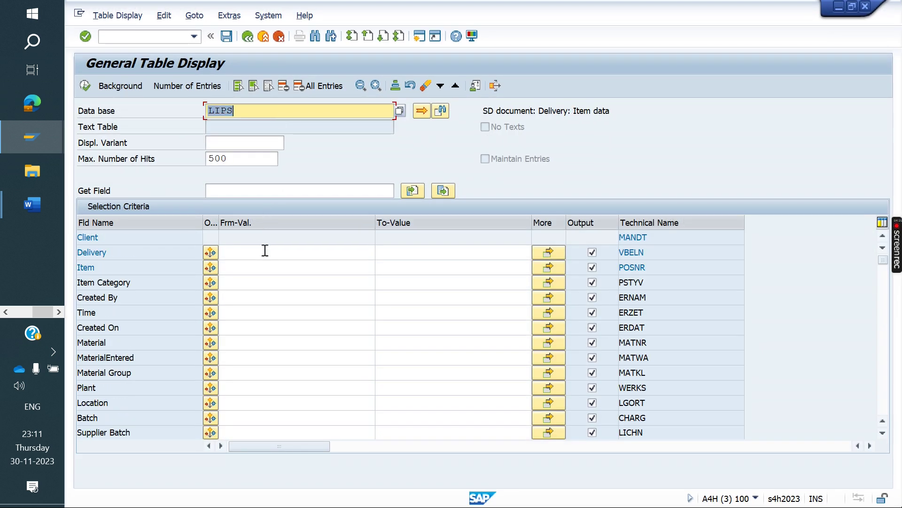
- Look through the LIPS selection fields for the field holding the reference document
scroll(167, 350, "down", 10)
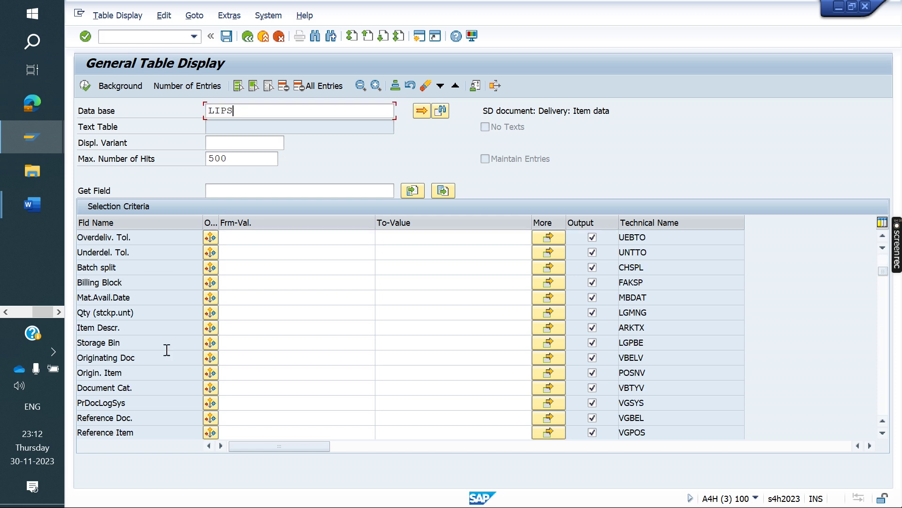
scroll(167, 349, "down", 6)
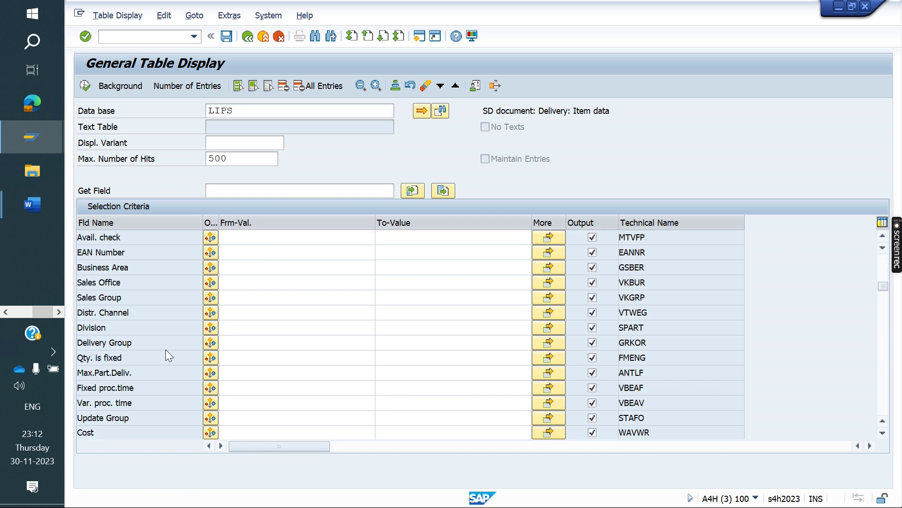
scroll(167, 350, "down", 5)
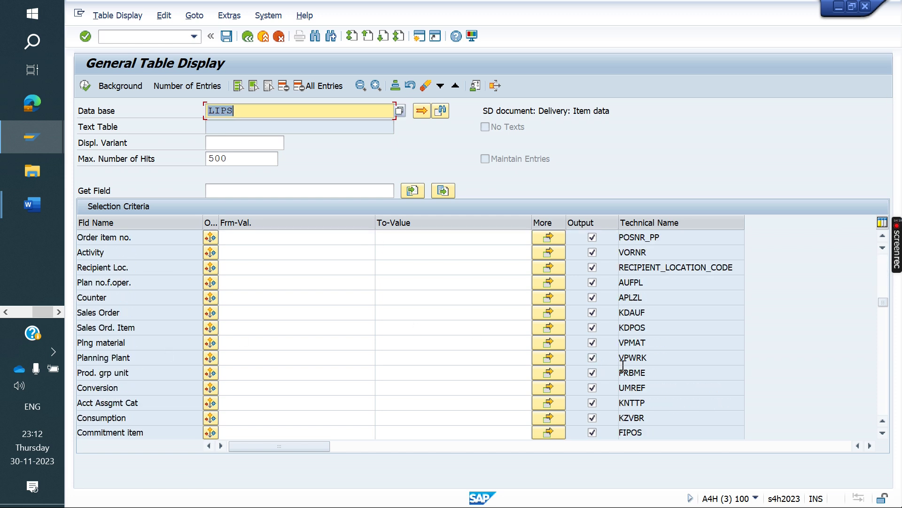
scroll(623, 366, "down", 5)
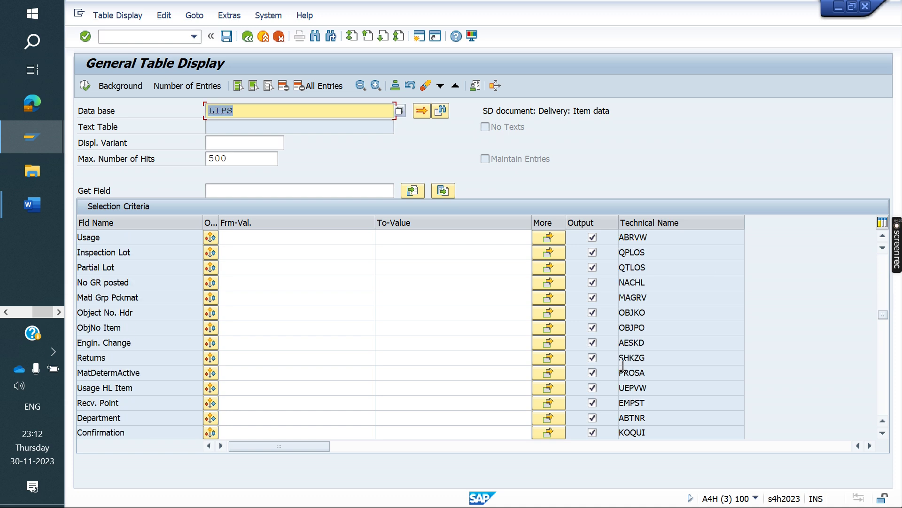
scroll(623, 366, "down", 5)
scroll(623, 365, "down", 5)
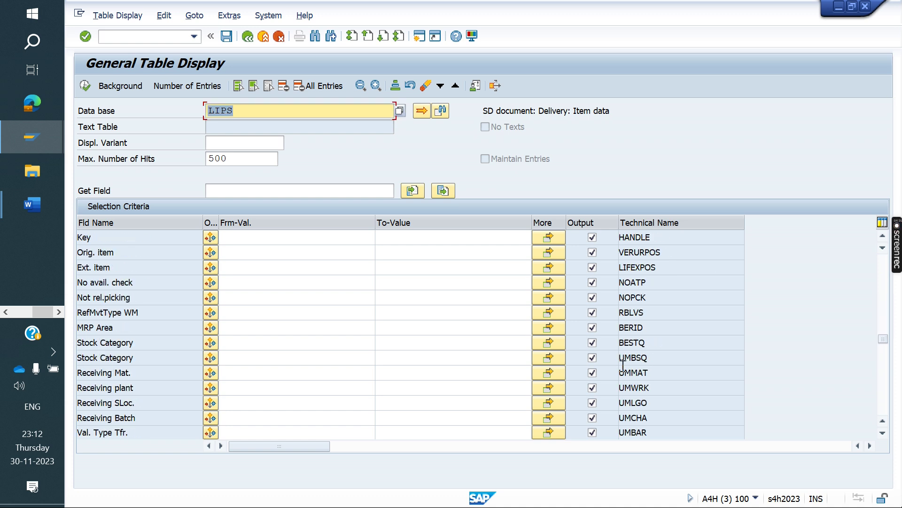
scroll(623, 366, "down", 5)
scroll(623, 365, "down", 5)
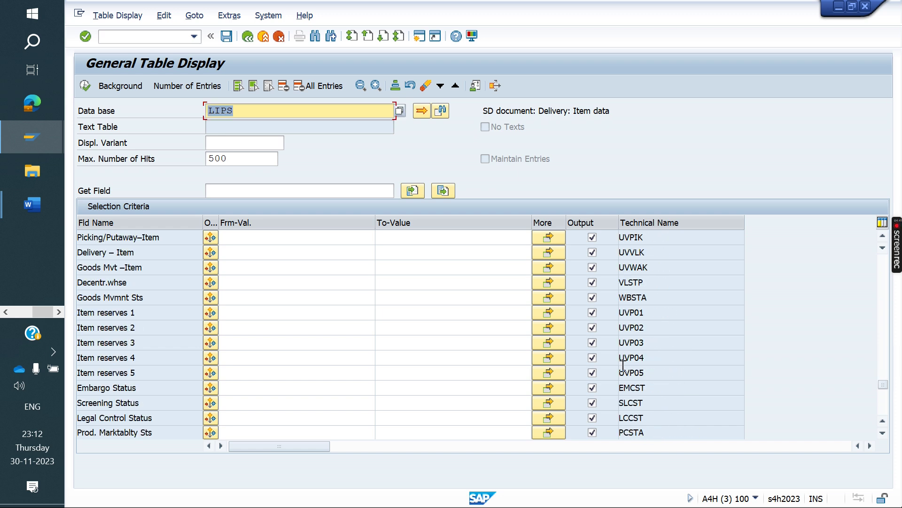
scroll(623, 366, "down", 5)
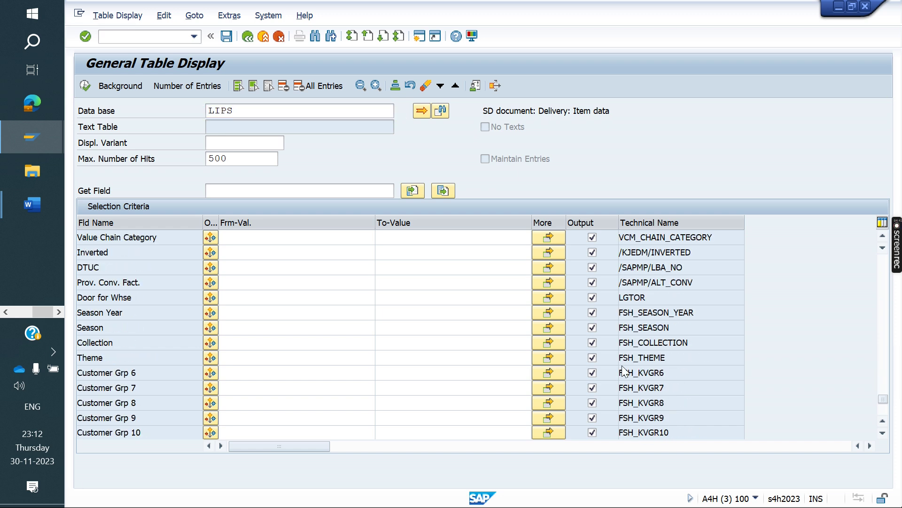
scroll(310, 298, "down", 10)
scroll(282, 298, "up", 10)
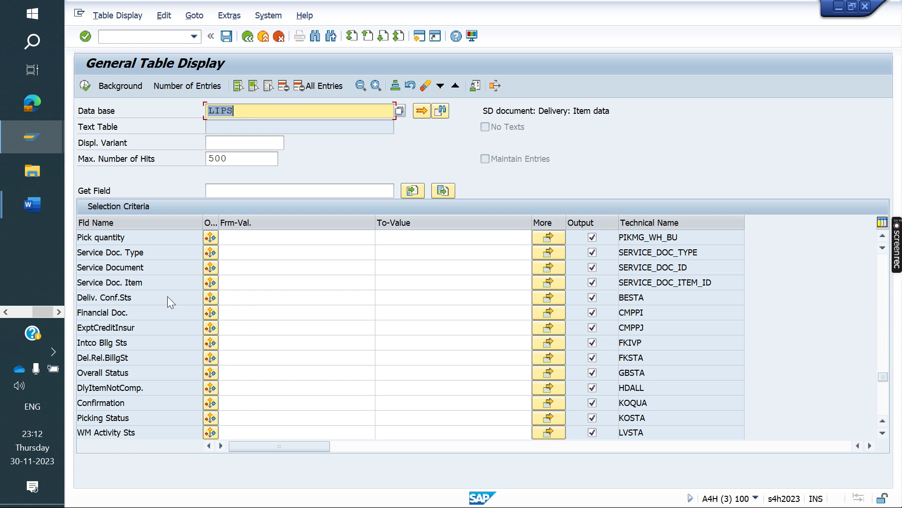
scroll(167, 296, "up", 5)
scroll(136, 338, "up", 10)
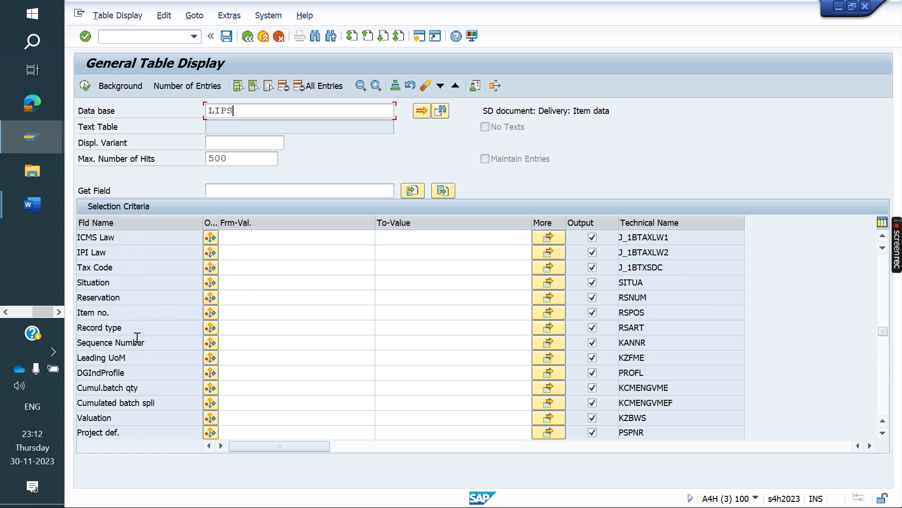
scroll(137, 337, "up", 15)
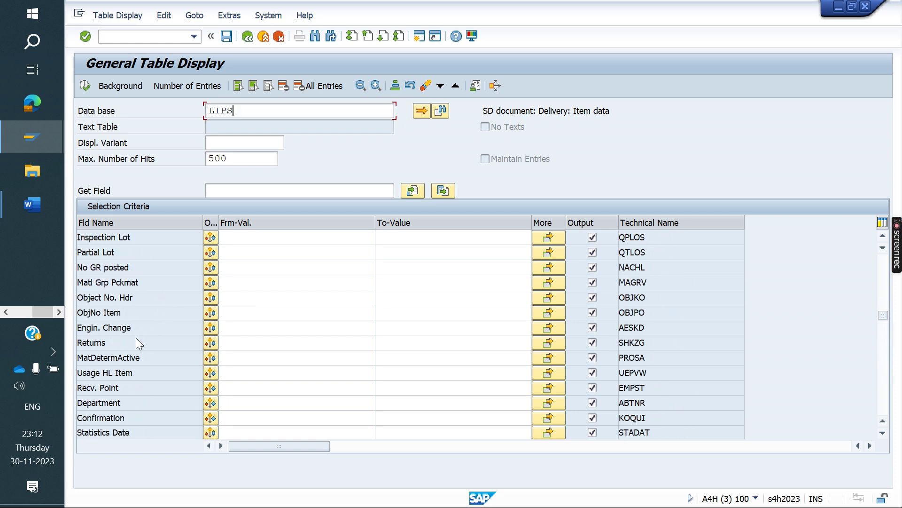
scroll(137, 338, "up", 5)
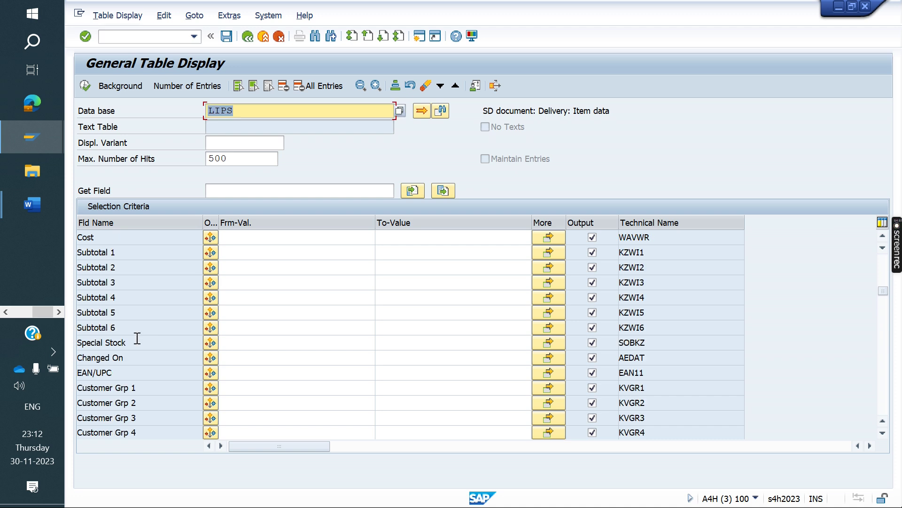
- Try to find the reference field among the LIPS selection fields with Get Field
left_click(256, 189)
type("RE")
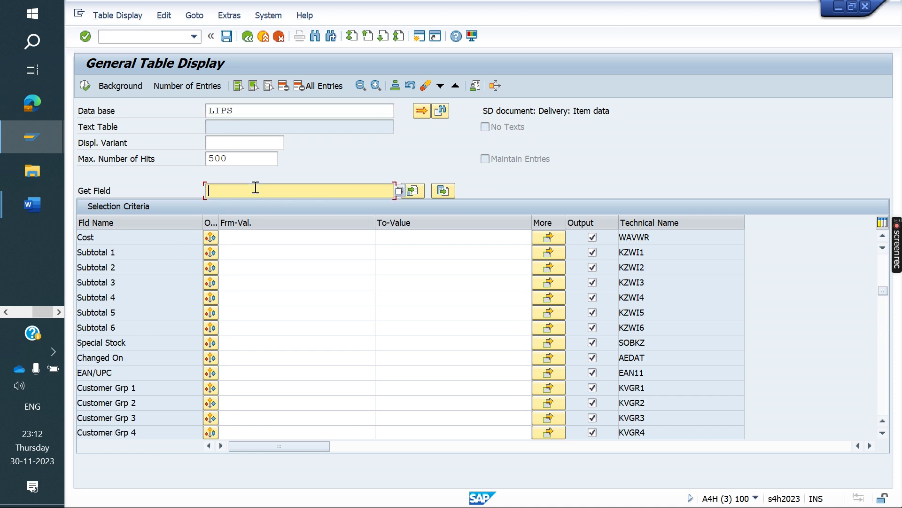
key("Return")
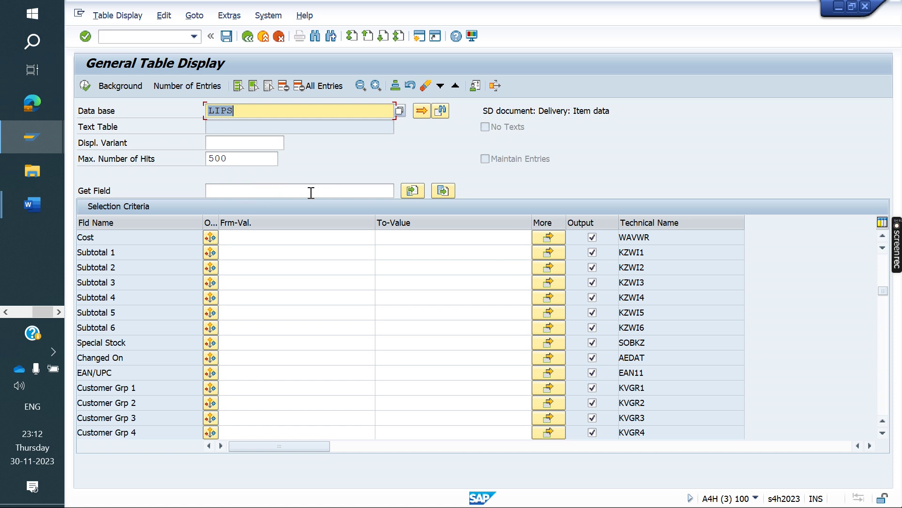
- Locate the Reference Doc. field in the LIPS selection criteria and check its technical name LFBNR
scroll(149, 300, "down", 5)
scroll(149, 299, "down", 5)
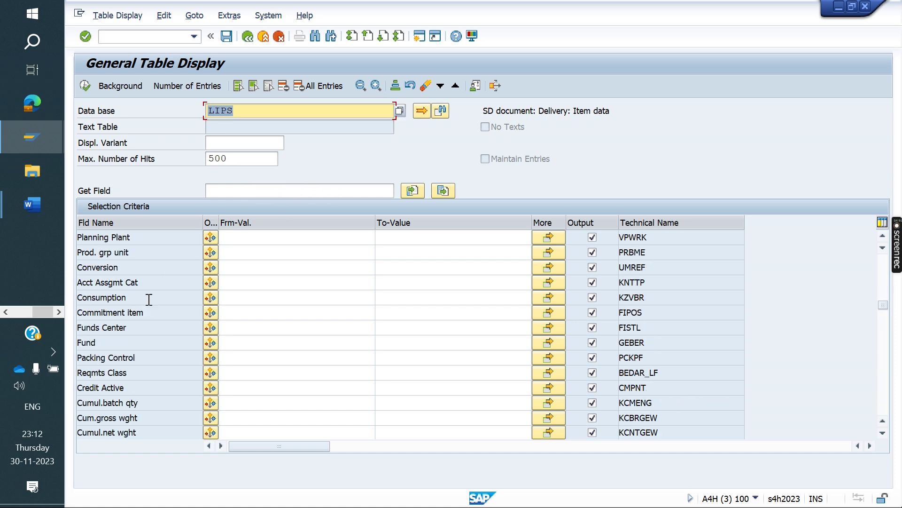
scroll(149, 299, "down", 5)
scroll(149, 299, "down", 5)
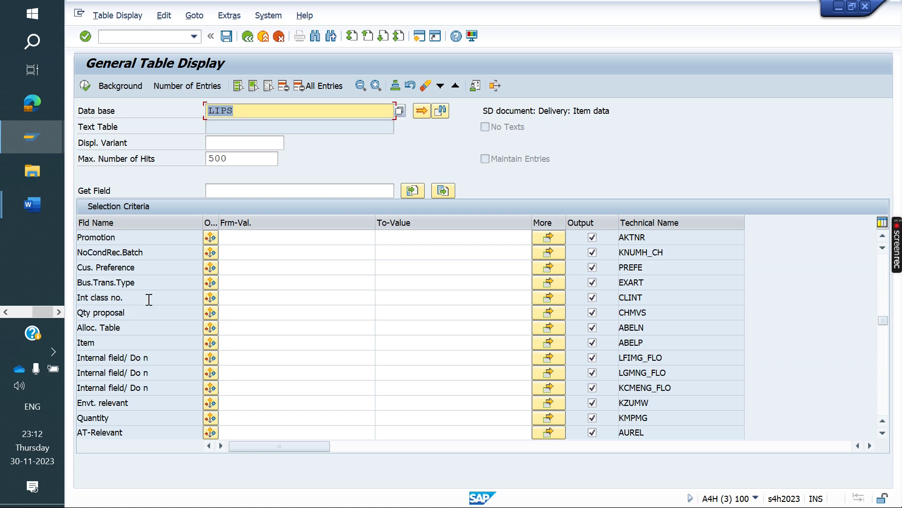
scroll(149, 300, "down", 10)
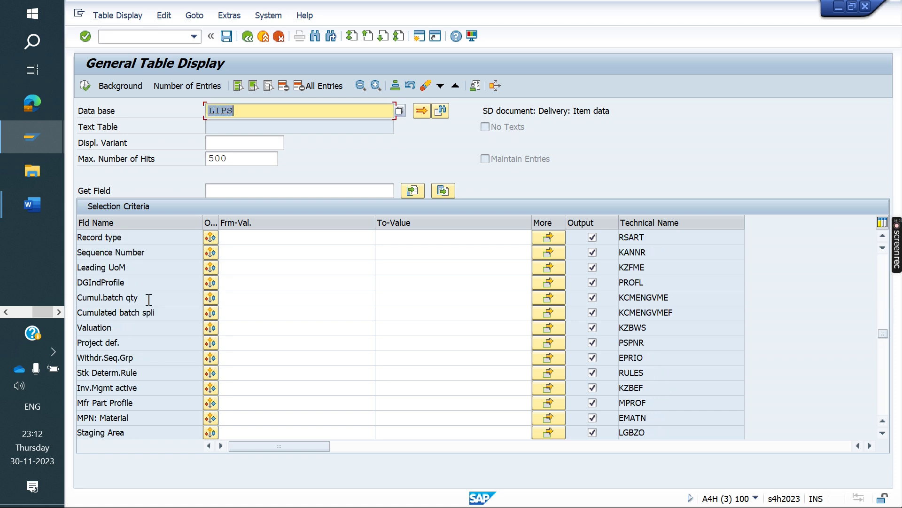
scroll(149, 300, "down", 5)
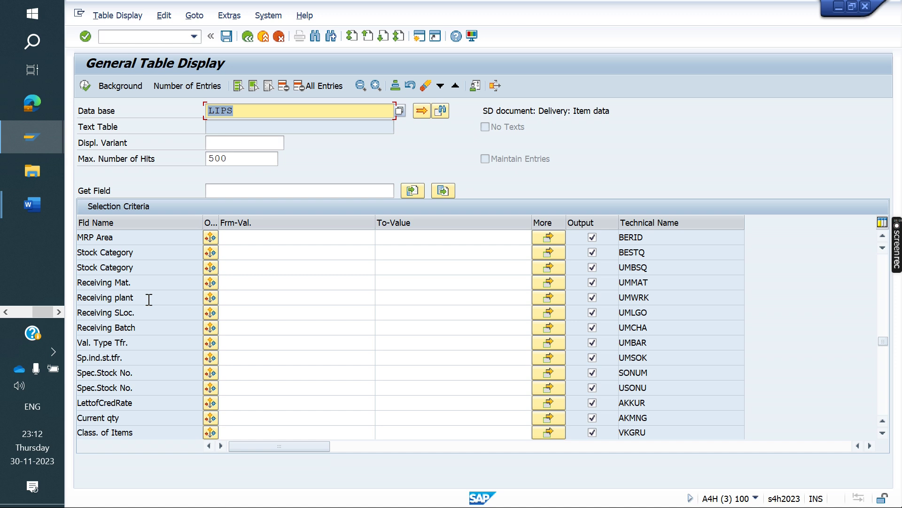
scroll(134, 313, "down", 5)
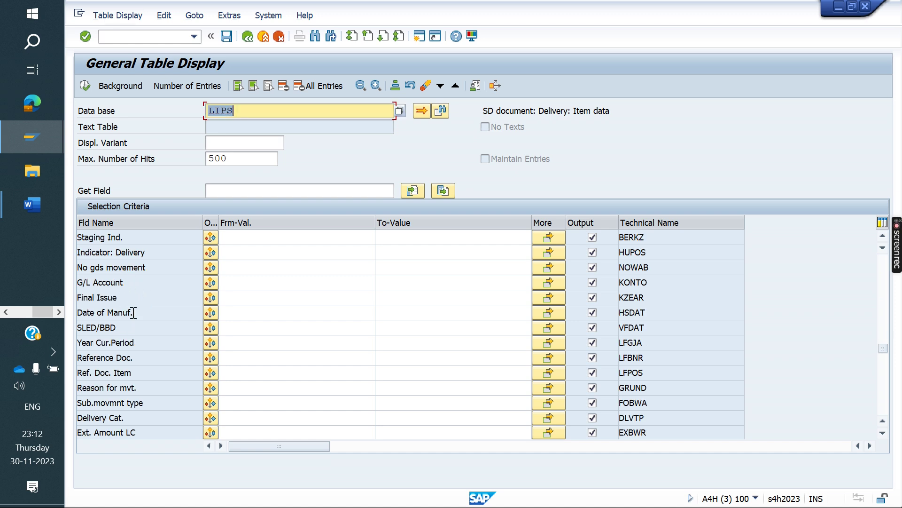
left_click(263, 358)
left_click(655, 358)
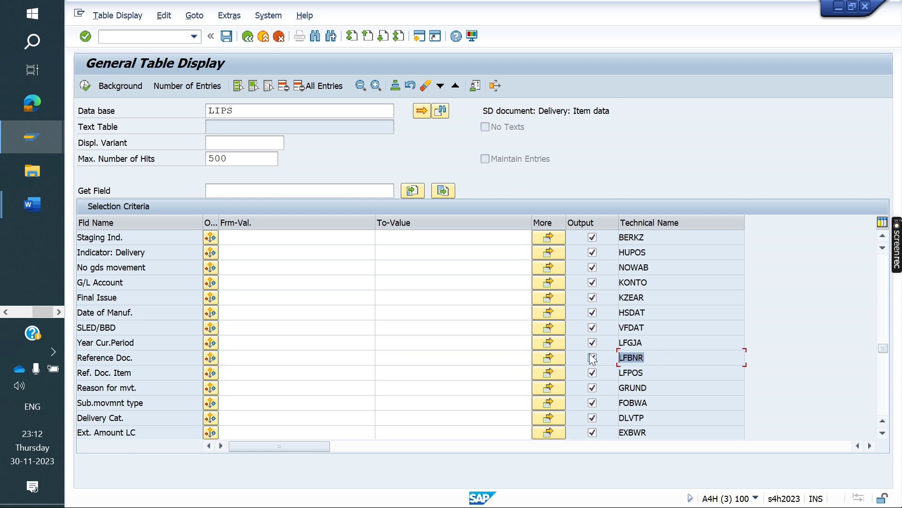
- Look through the rest of the LIPS selection fields, from Ref. Doc. Item to the end, for another reference document field
left_click(260, 362)
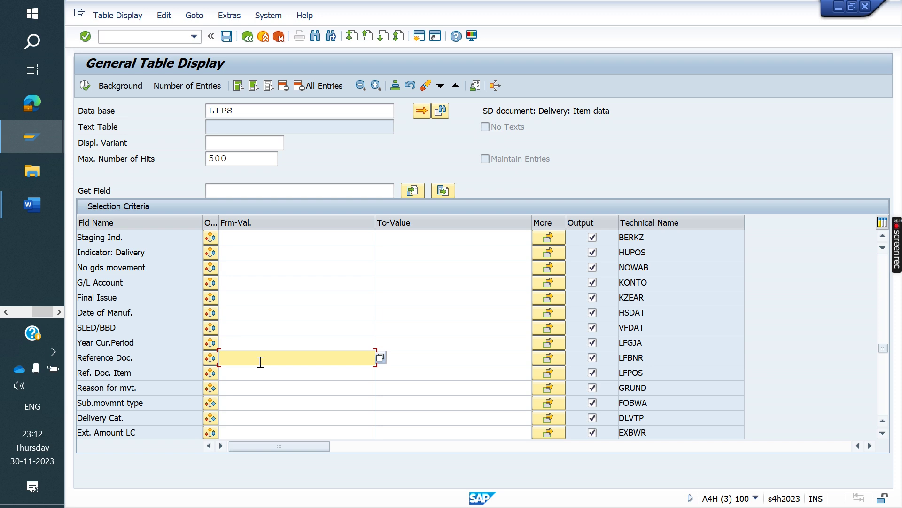
left_click(663, 375)
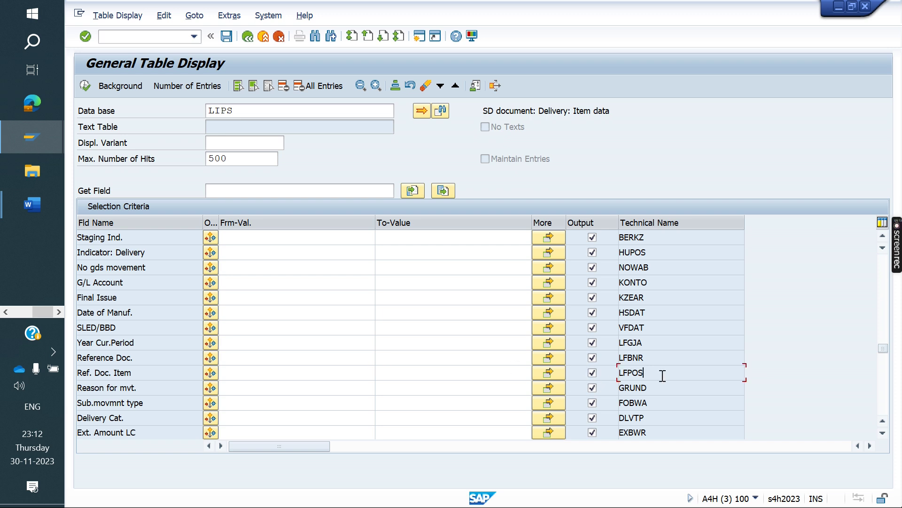
scroll(101, 382, "down", 5)
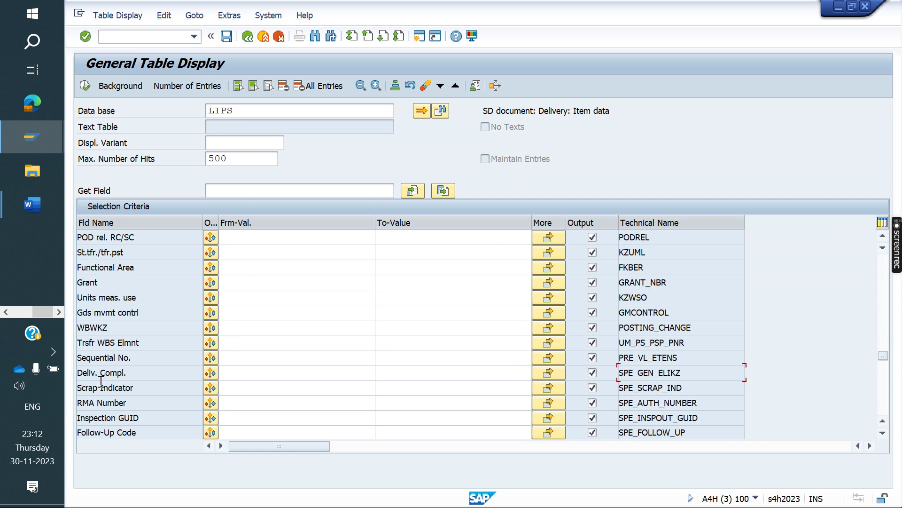
scroll(130, 327, "down", 5)
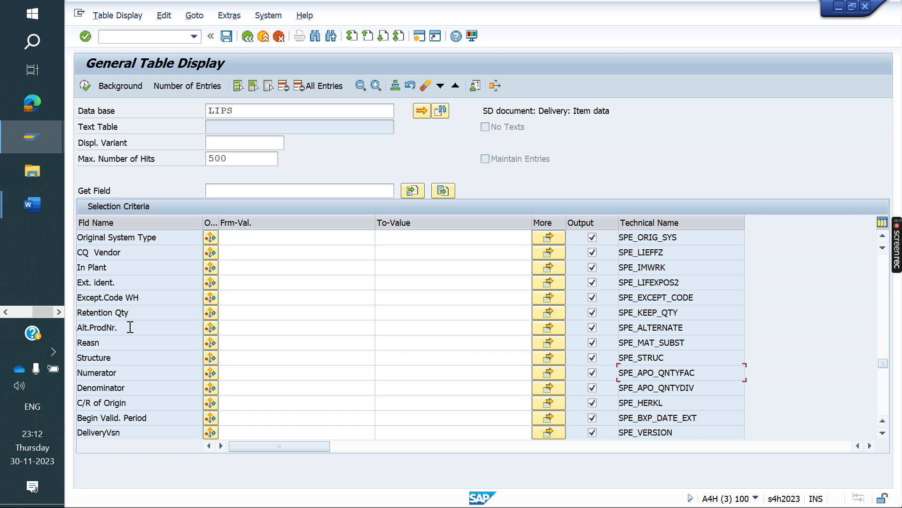
scroll(129, 376, "down", 5)
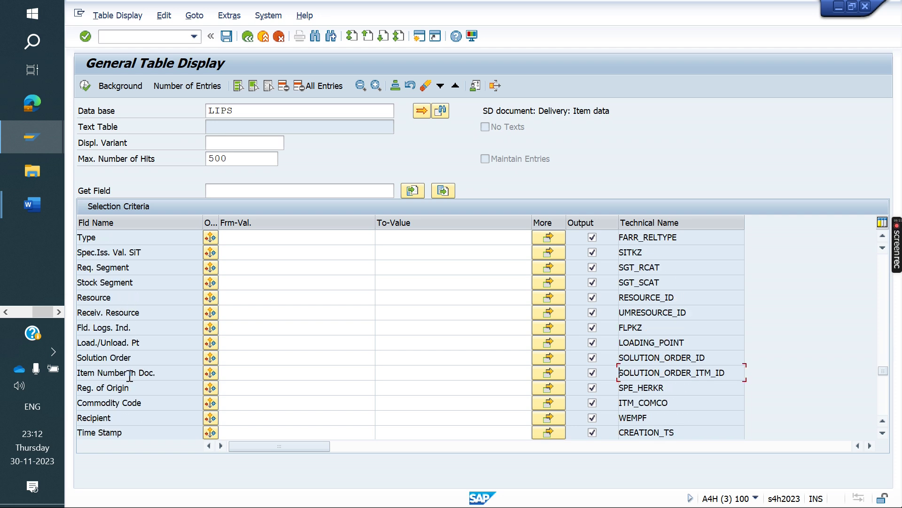
scroll(139, 365, "down", 5)
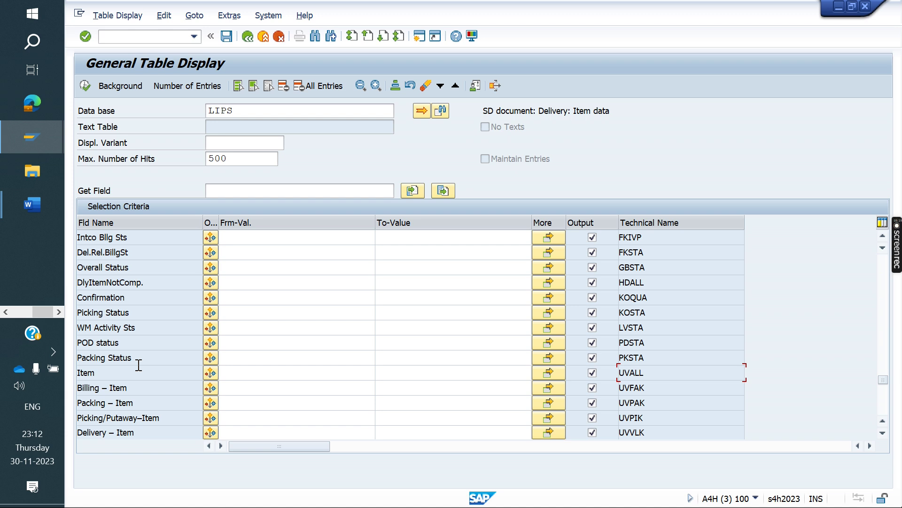
scroll(138, 365, "down", 5)
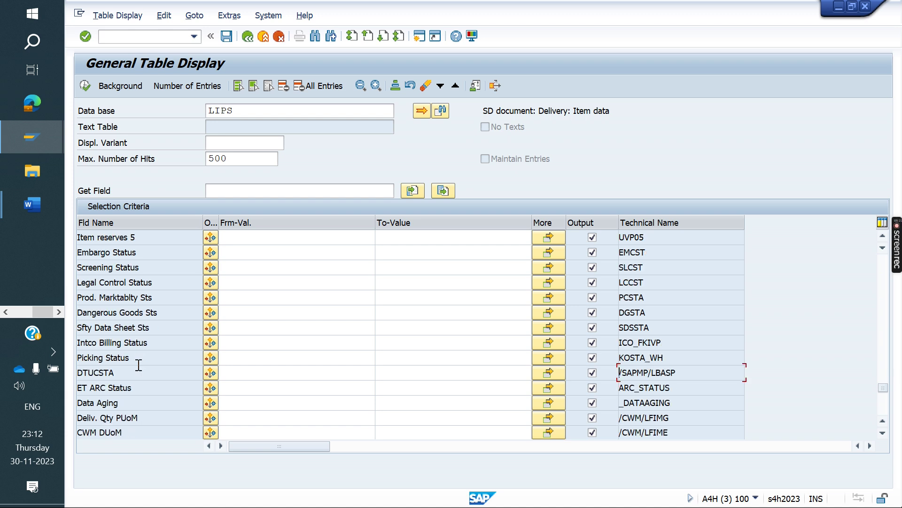
scroll(138, 366, "down", 10)
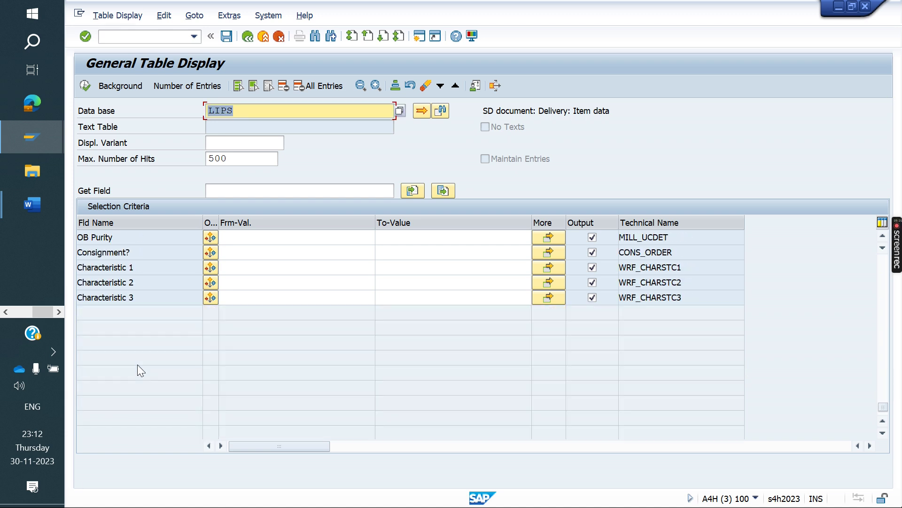
- Search the LIPS field names for the technical name VGBEL
left_click(266, 193)
type("VG")
key("Down")
key("Return")
key("Return")
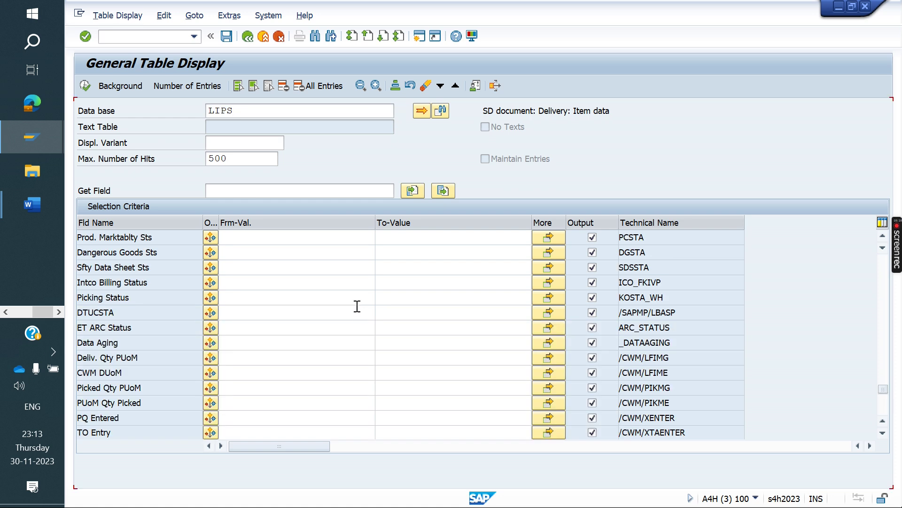
key("ctrl+f")
type("V")
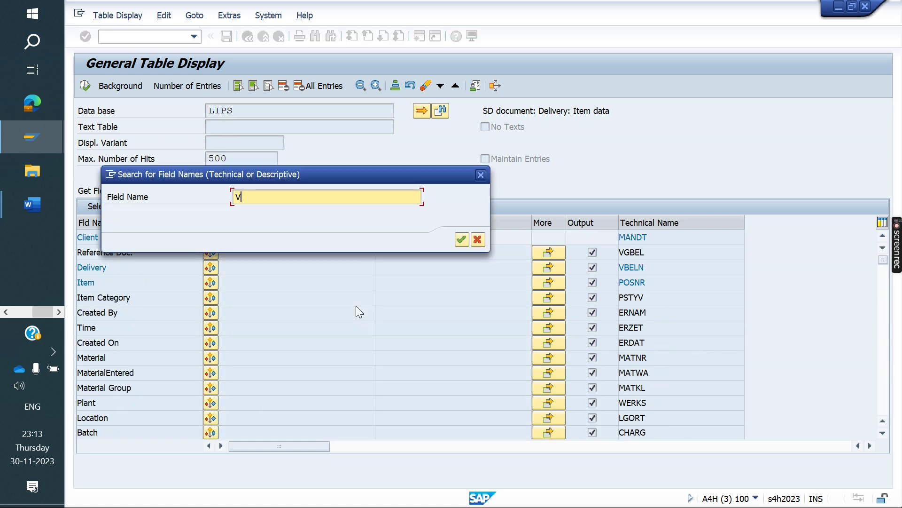
type("GBEL")
key("Return")
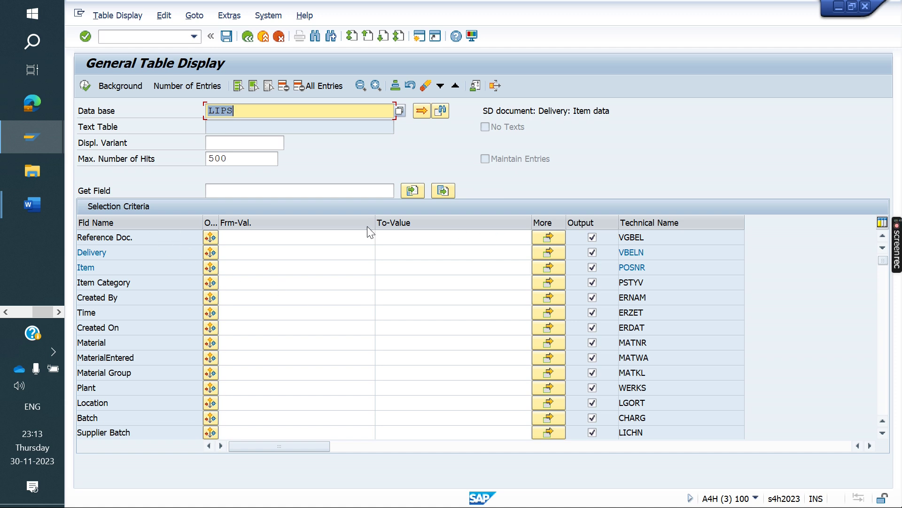
left_click(631, 237)
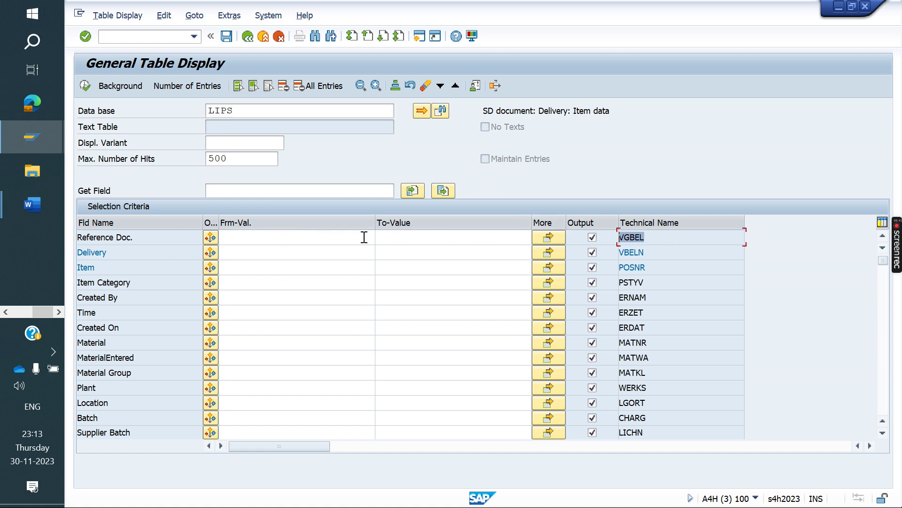
- Filter LIPS by the sales order number in Reference Doc. (VGBEL) and display the matching delivery items
left_click(299, 244)
type("4")
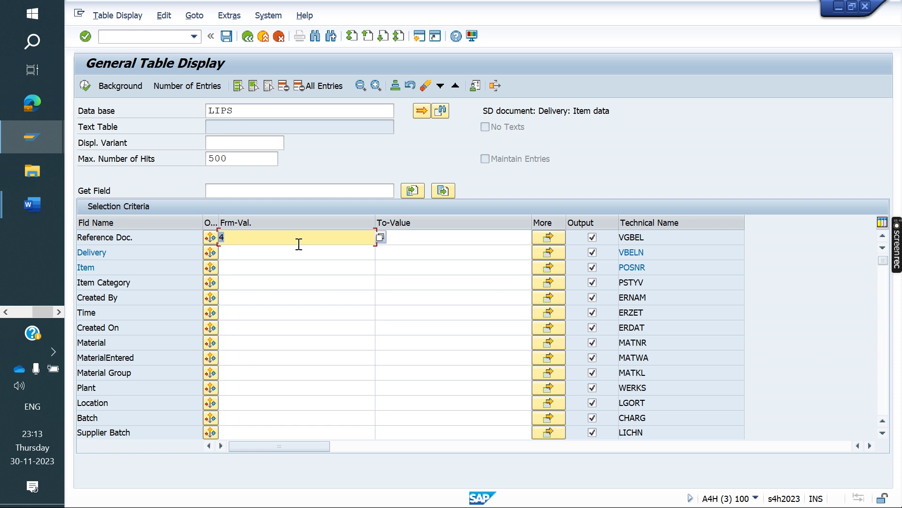
left_click(85, 86)
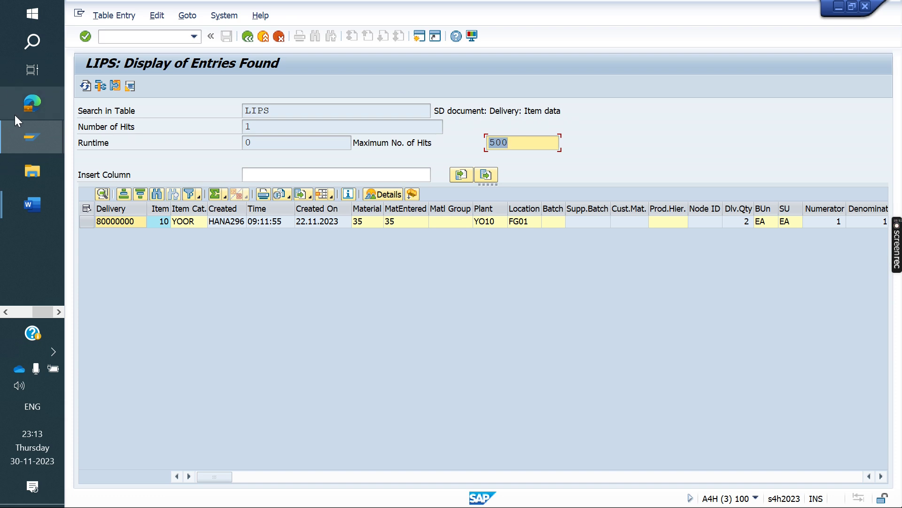
- Return to the SO_REPORT join session and relink VBELN of VBAP to VGBEL of LIPS
mouse_move(18, 131)
left_click(148, 165)
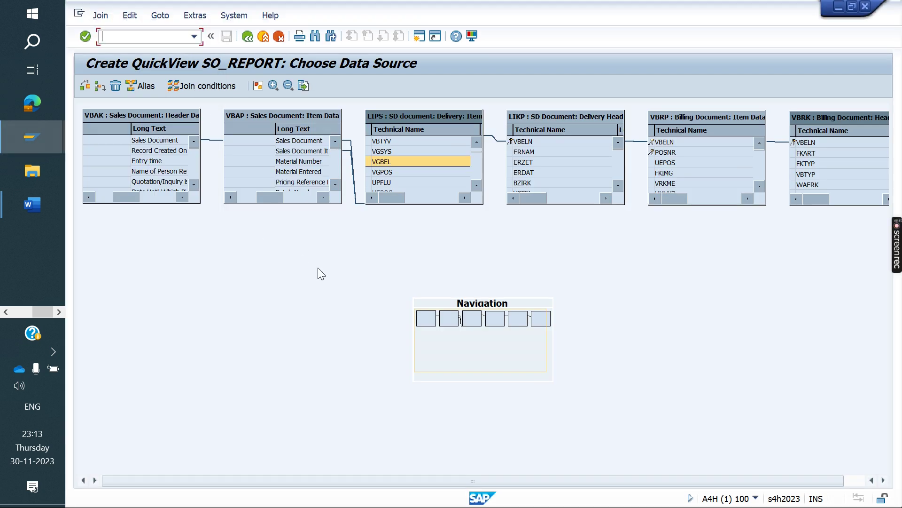
left_click_drag(264, 201, 230, 197)
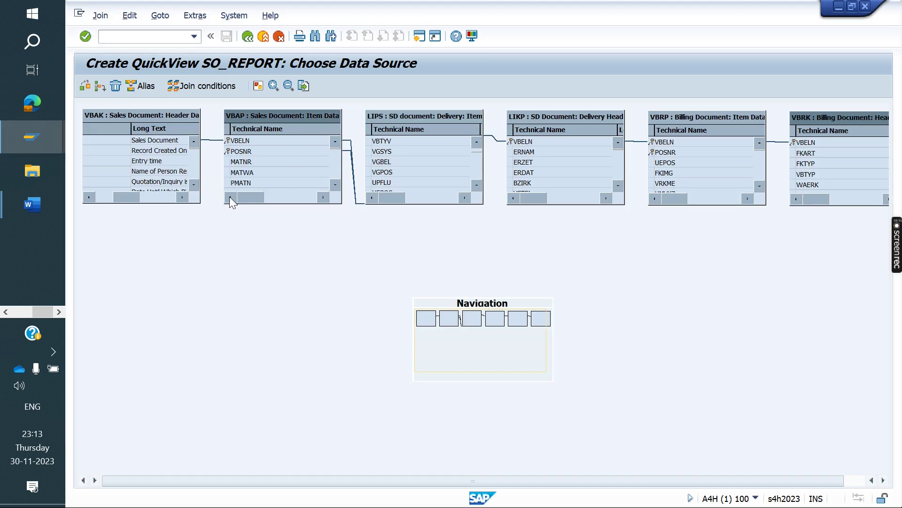
left_click(291, 138)
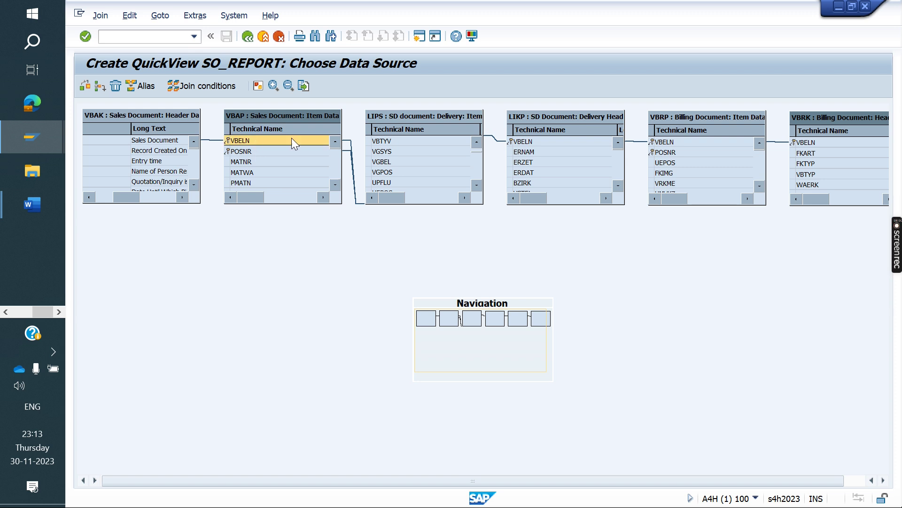
left_click(349, 142)
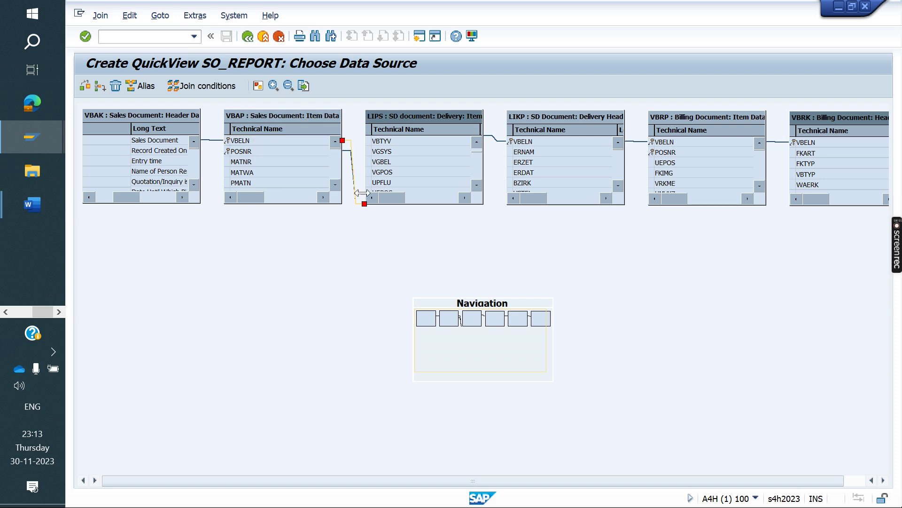
left_click_drag(364, 204, 365, 161)
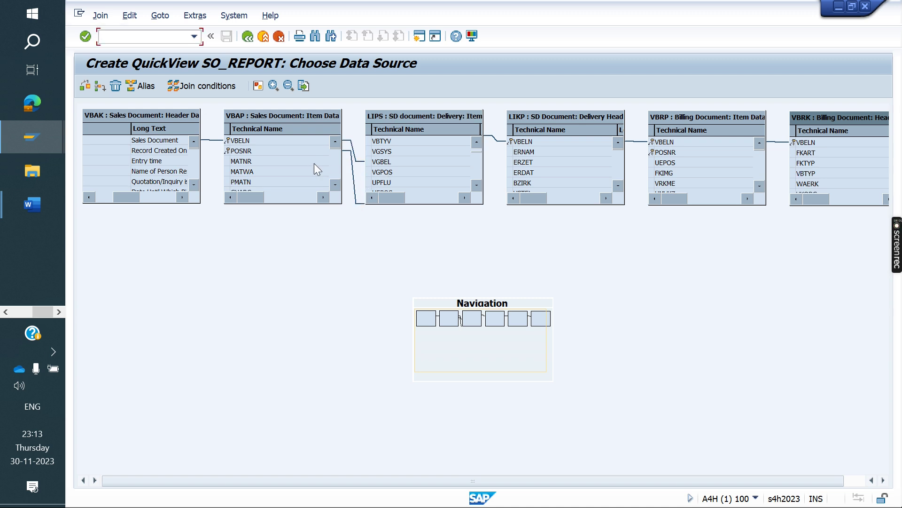
- Relink POSNR of VBAP to VGPOS of LIPS and check the VBELN link between LIPS and LIKP
left_click(352, 179)
left_click_drag(371, 204, 366, 173)
scroll(476, 143, "up", 6)
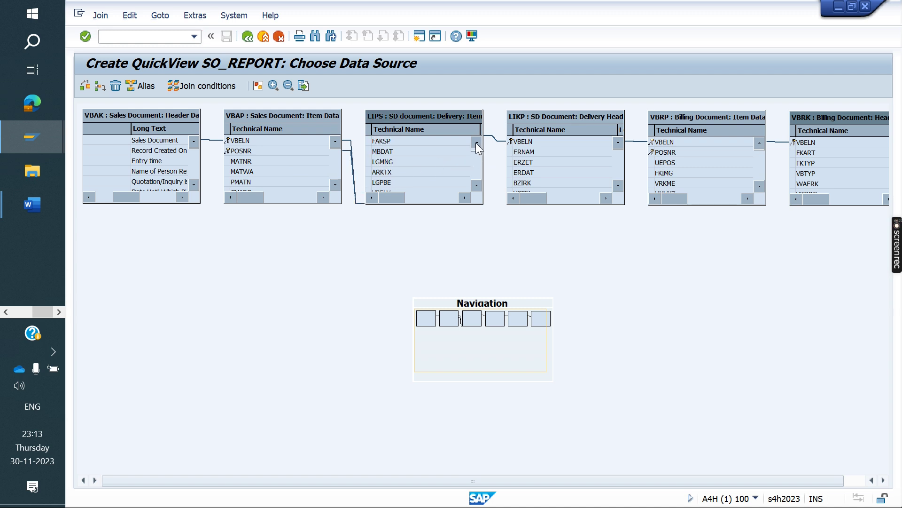
scroll(476, 142, "up", 8)
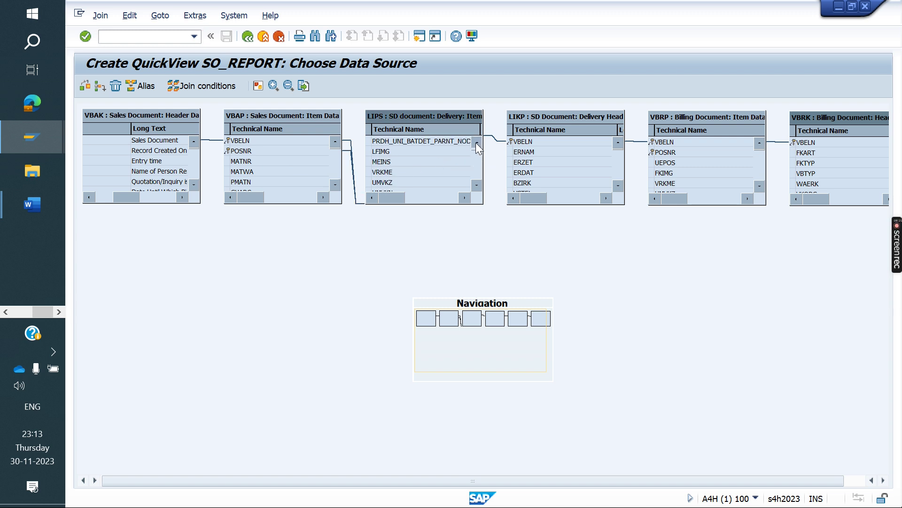
scroll(475, 143, "up", 8)
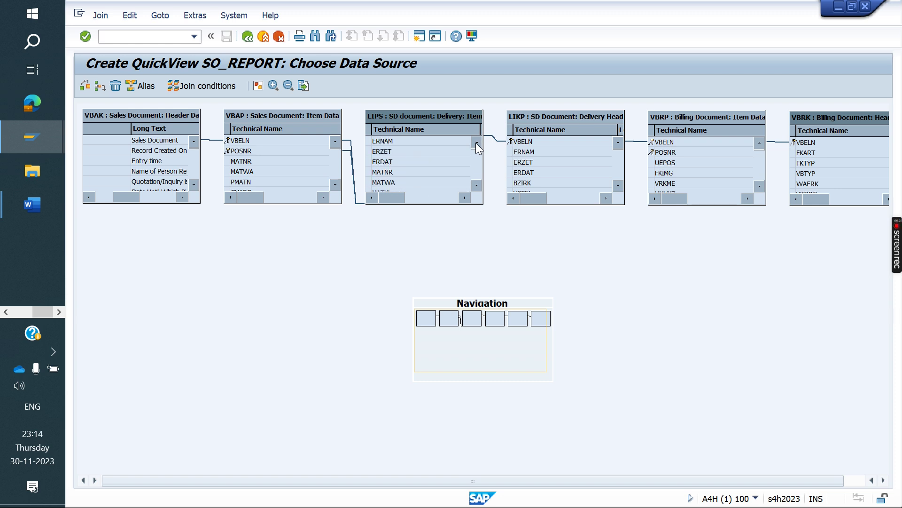
left_click(498, 140)
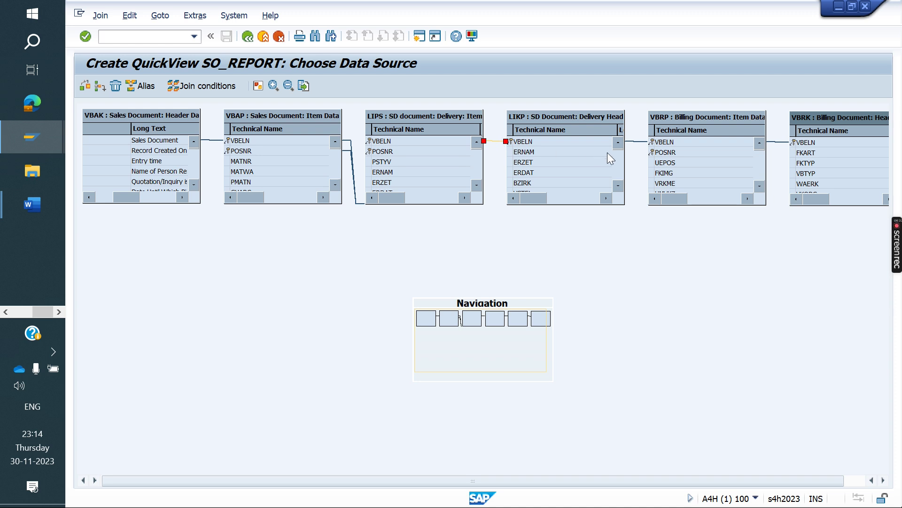
- Relink VBELN of LIKP to VGBEL of VBRP in the table join
left_click(677, 172)
scroll(678, 170, "down", 3)
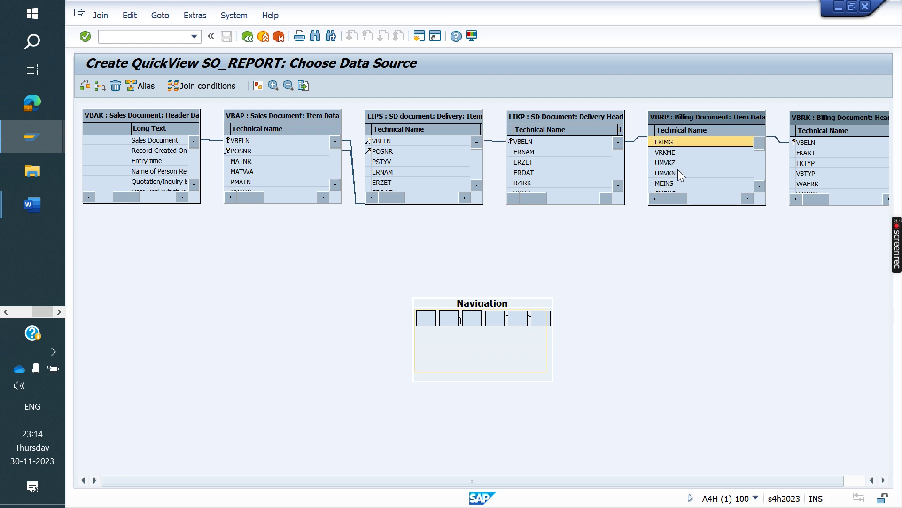
scroll(678, 170, "down", 1)
scroll(678, 169, "down", 1)
scroll(677, 170, "down", 1)
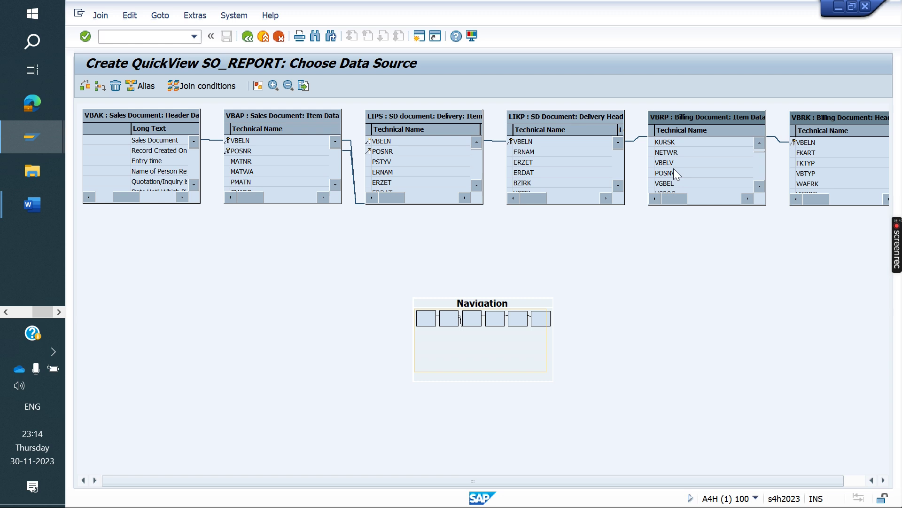
left_click(673, 182)
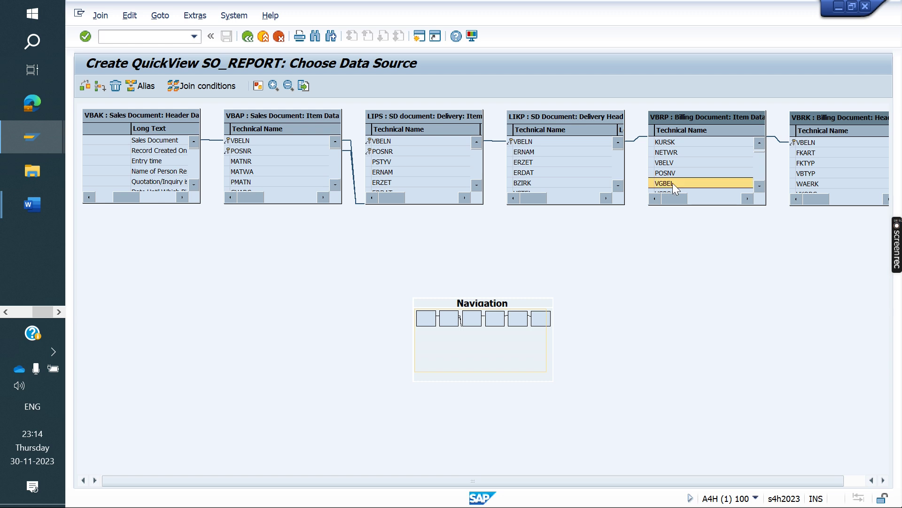
left_click(643, 137)
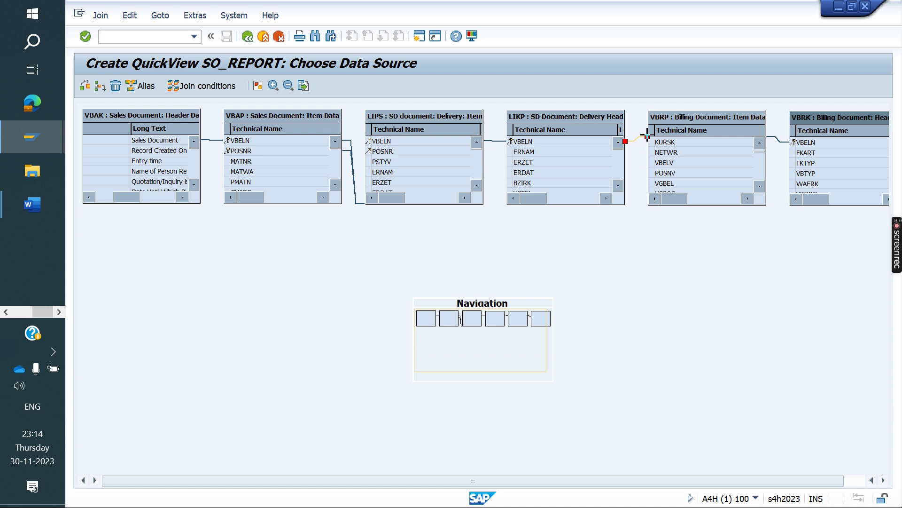
left_click_drag(648, 136, 651, 181)
- Check the VBELN link between VBRP and VBRK, and return to the field selection of SO_REPORT
scroll(763, 146, "up", 4)
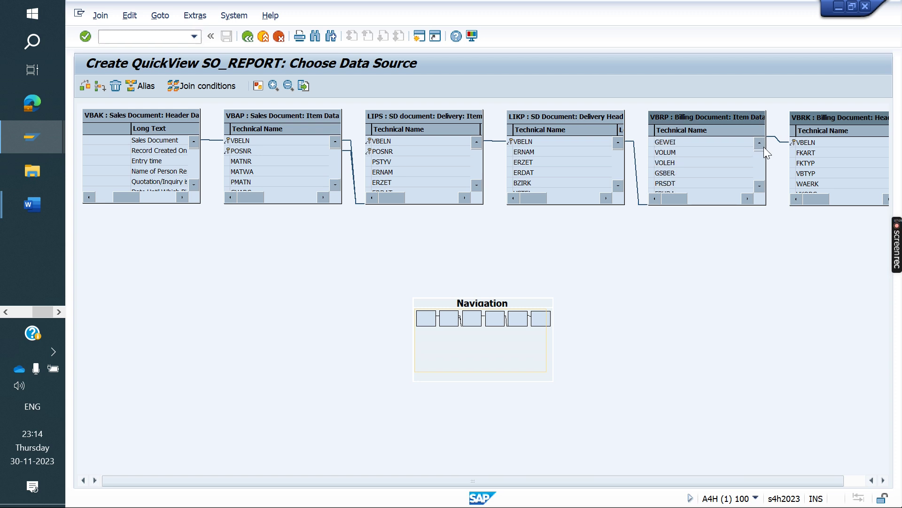
scroll(763, 146, "up", 3)
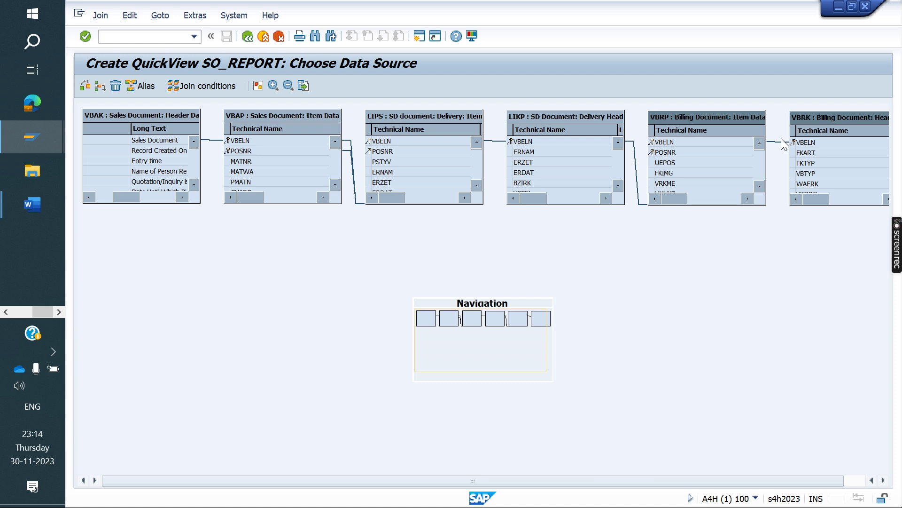
left_click(777, 141)
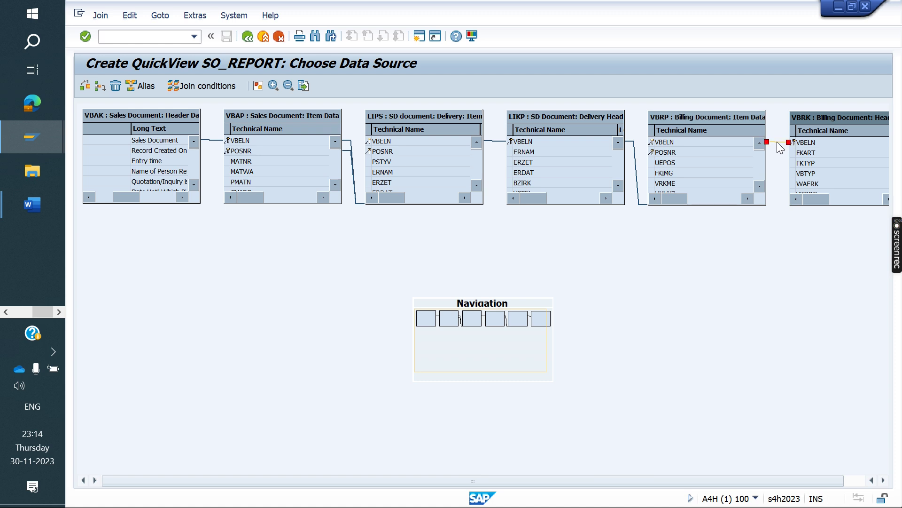
left_click(249, 39)
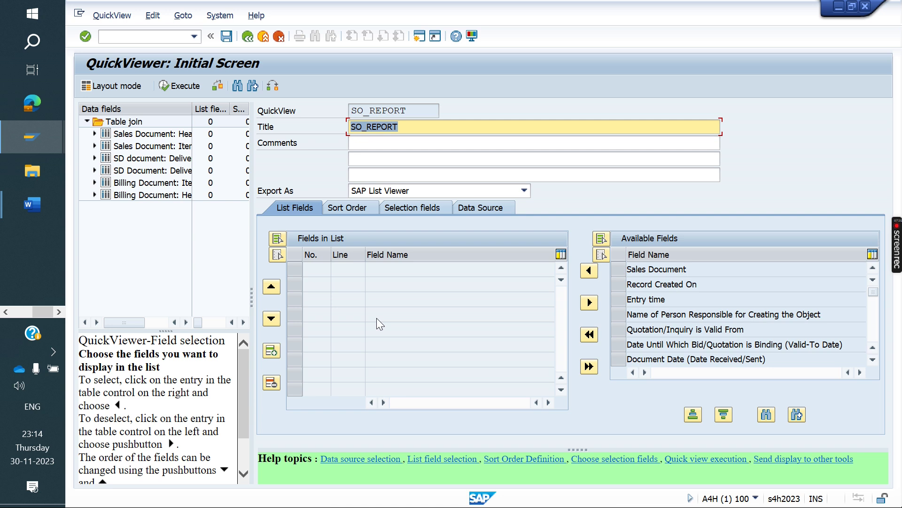
- Add the sales order header fields Sales Document and Sales Document Type to the list fields
left_click(616, 267)
left_click(589, 271)
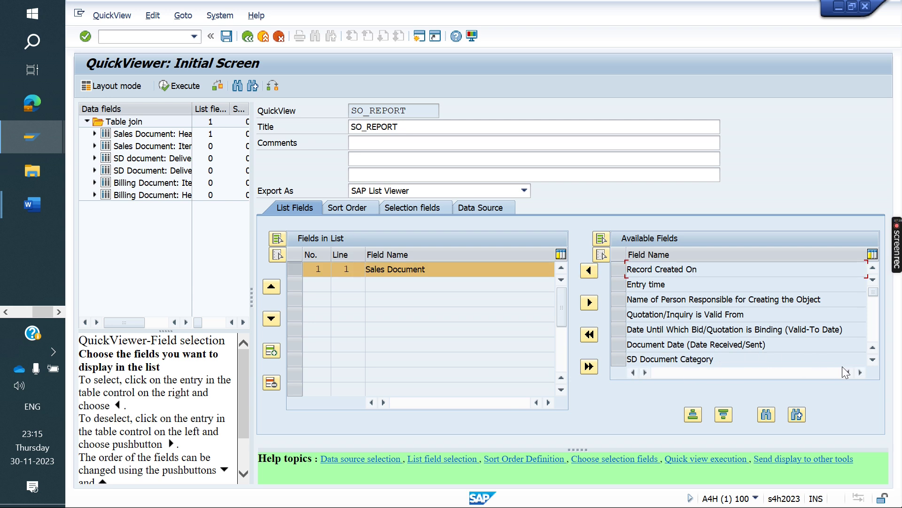
left_click(874, 361)
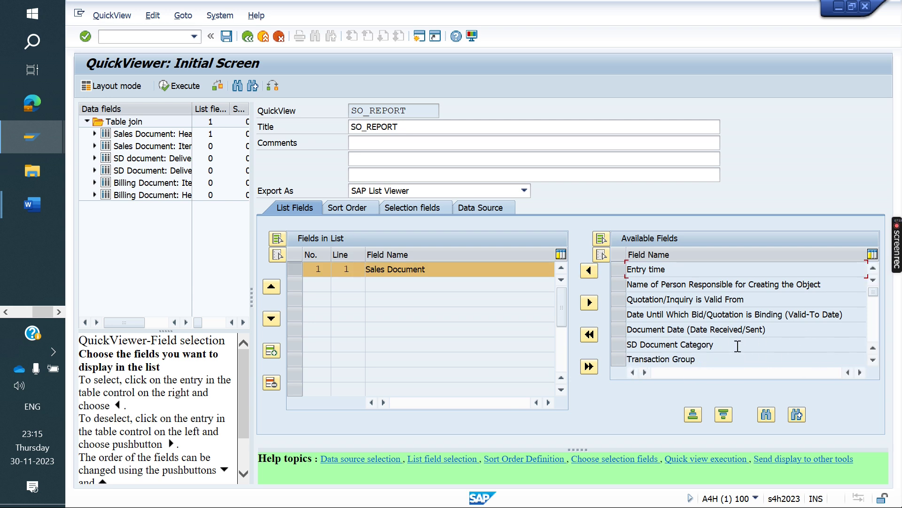
left_click(873, 360)
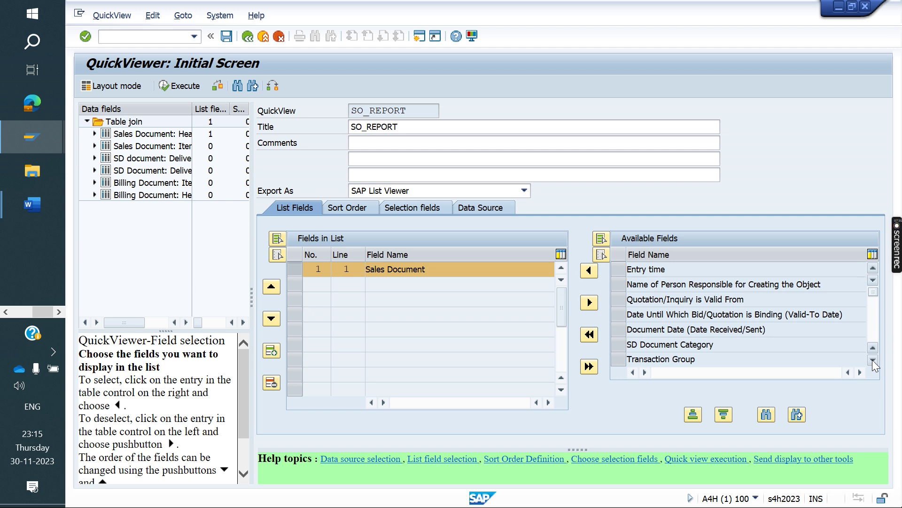
left_click(872, 360)
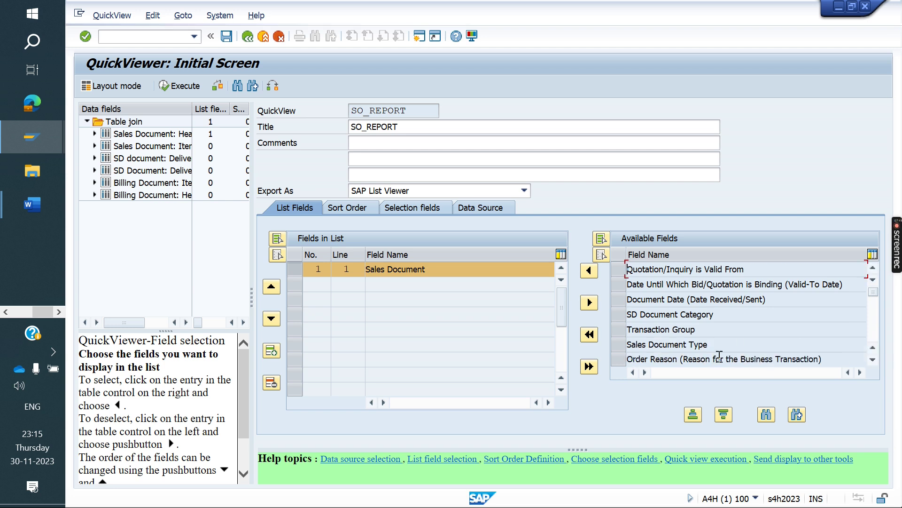
left_click(614, 344)
left_click(589, 273)
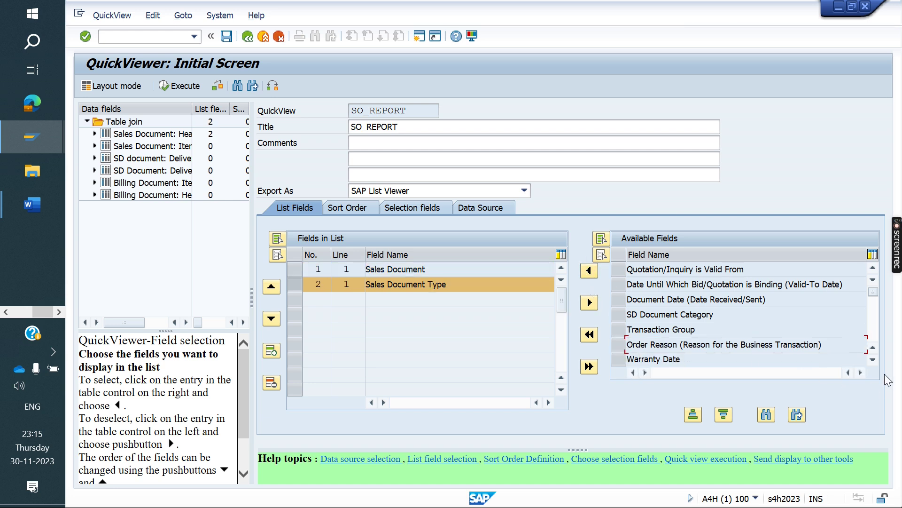
- Add the sales order header field Sales Organization to the list fields
left_click(872, 360)
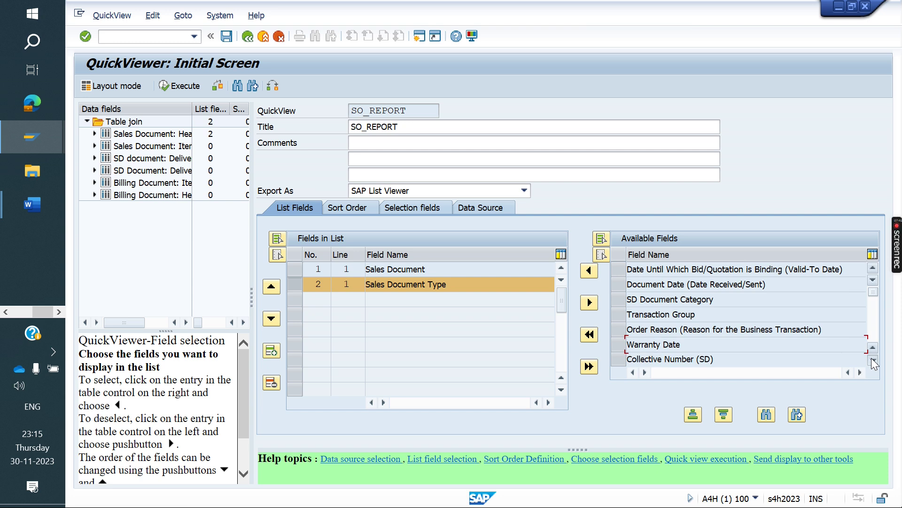
left_click(871, 359)
left_click(872, 359)
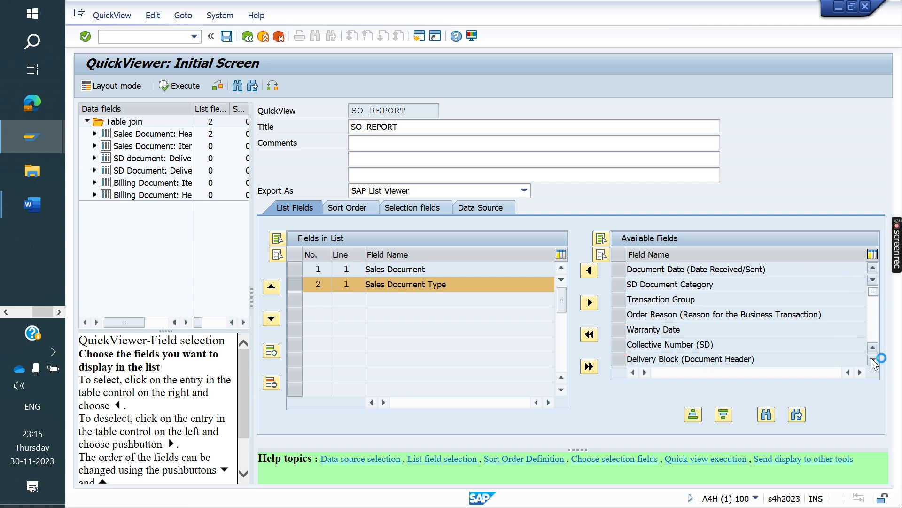
left_click(872, 359)
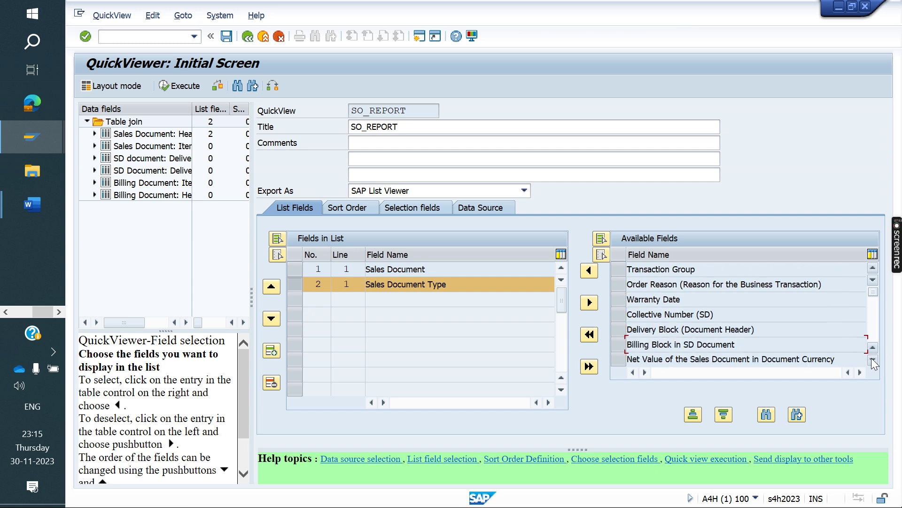
left_click(872, 359)
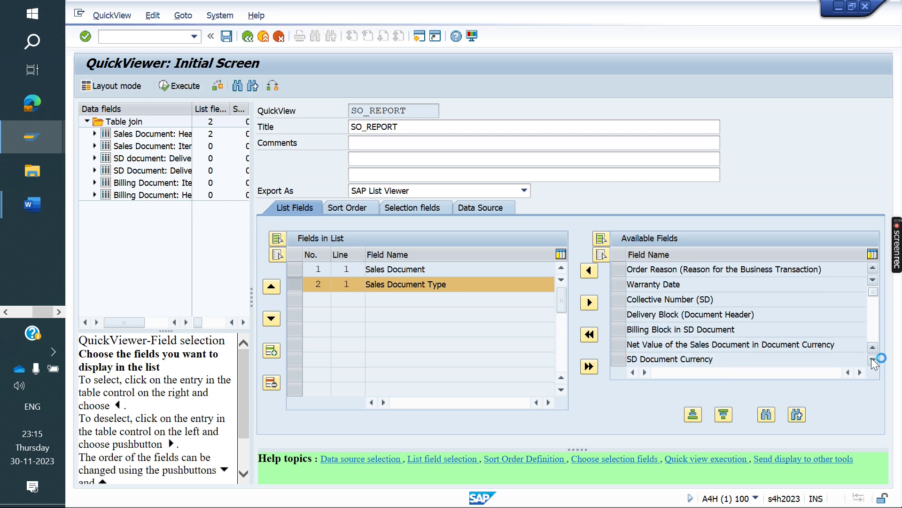
left_click(871, 359)
left_click(872, 359)
left_click(621, 345)
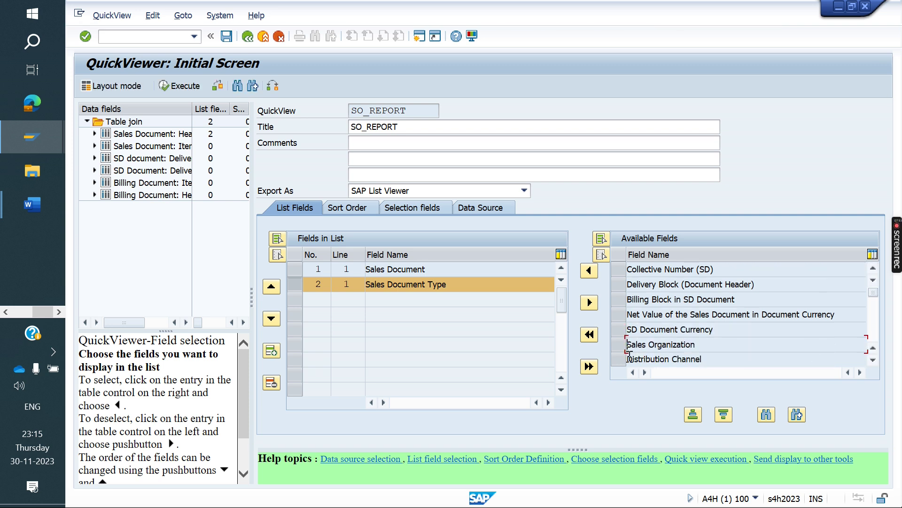
left_click(589, 271)
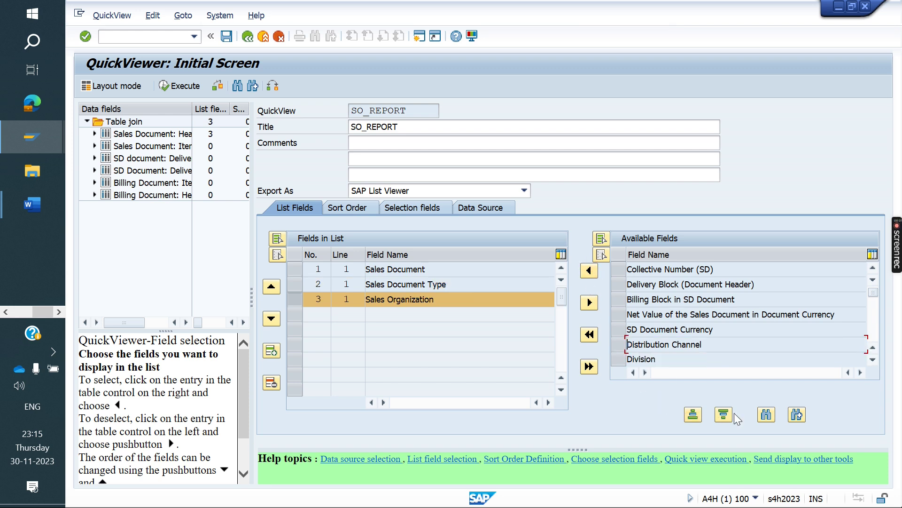
- Search the available fields for "Material" and add the sales item's Material Number to the list fields
left_click(766, 414)
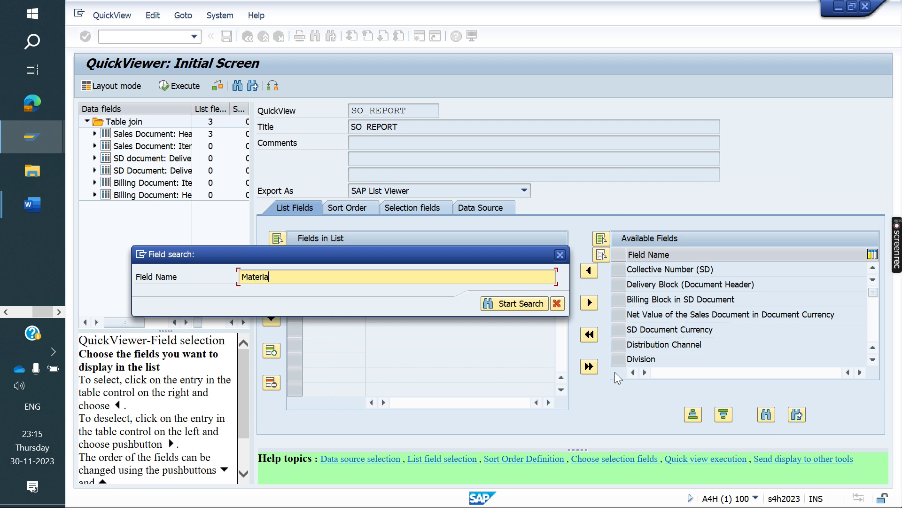
key("Return")
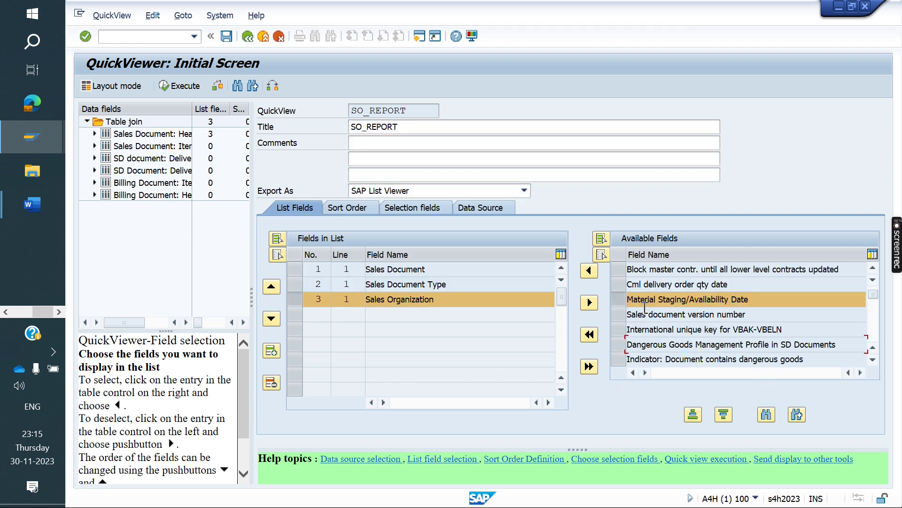
left_click(797, 415)
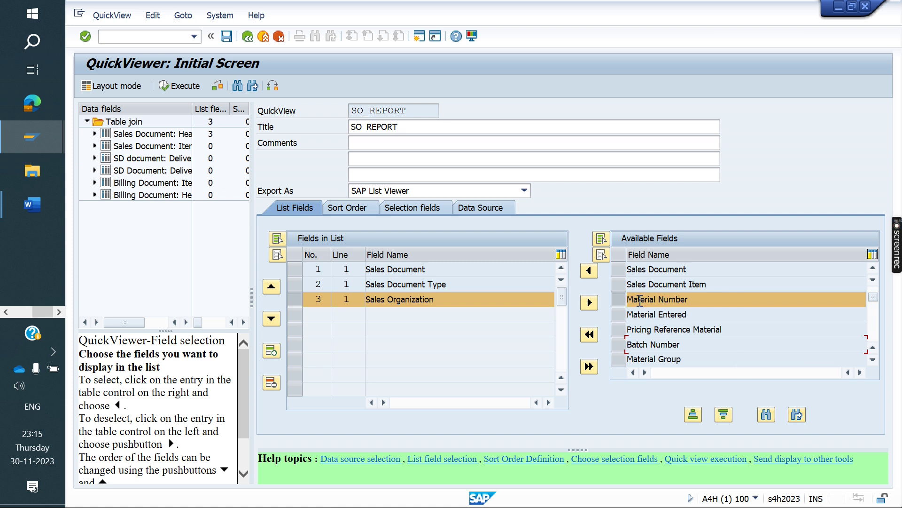
left_click(589, 270)
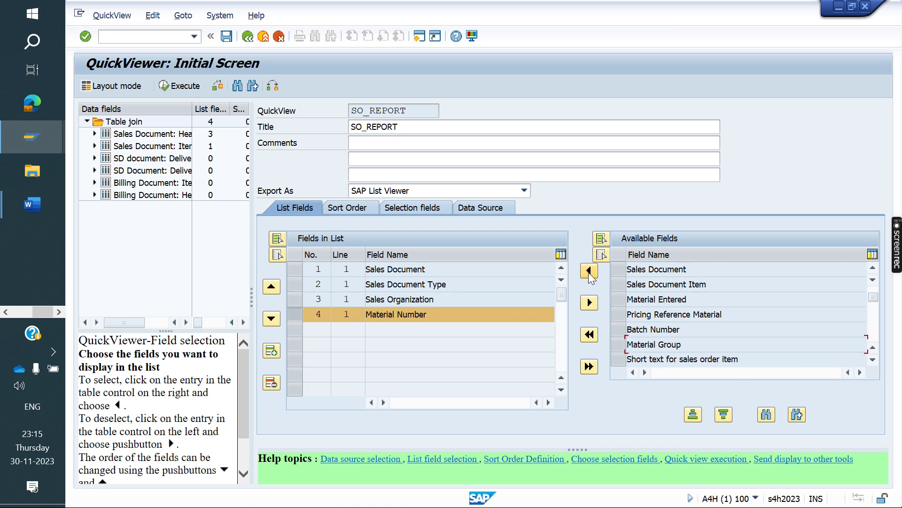
- Search the available fields for "delivery" and go through the successive matches, looking for the delivery document's fields
left_click(766, 414)
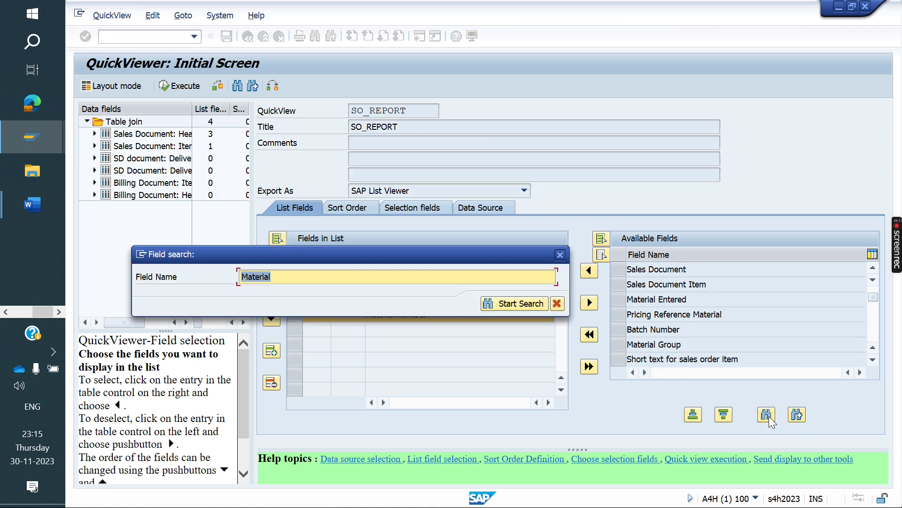
type("delivery")
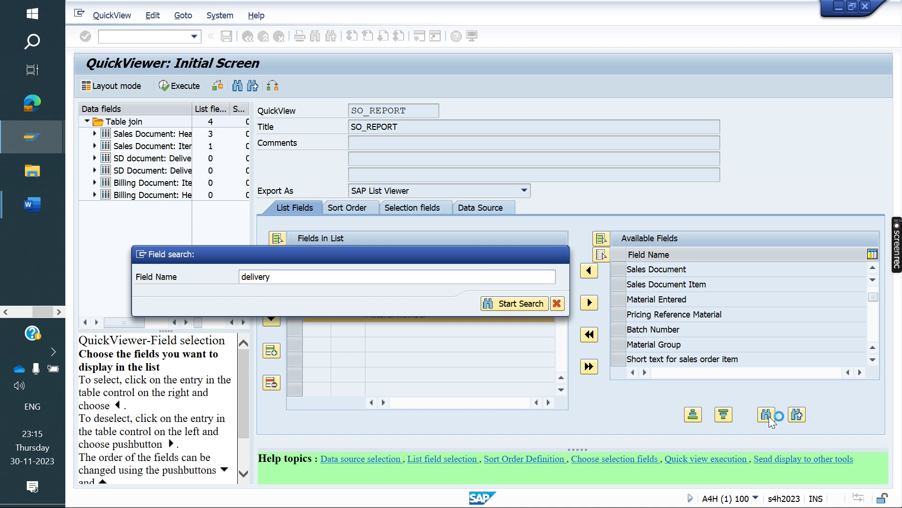
key("Return")
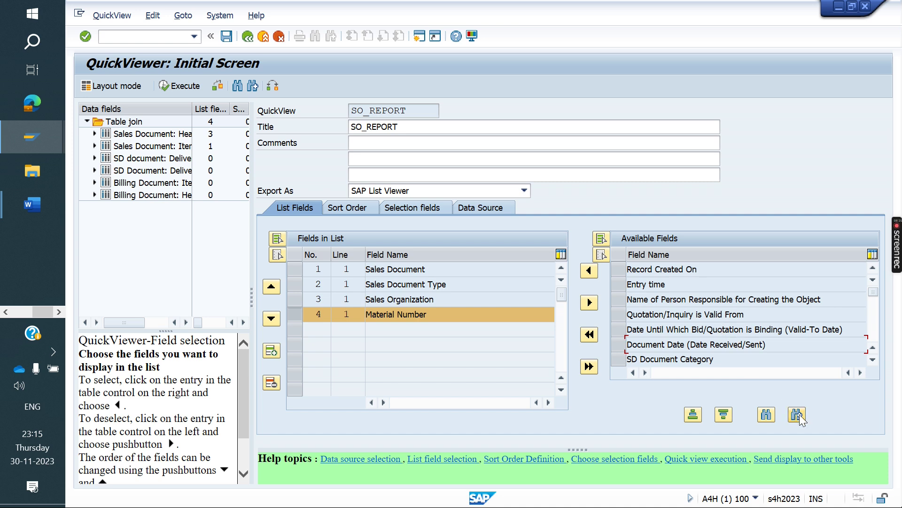
left_click(797, 414)
left_click(798, 415)
left_click(798, 415)
left_click(797, 414)
left_click(801, 418)
left_click(798, 414)
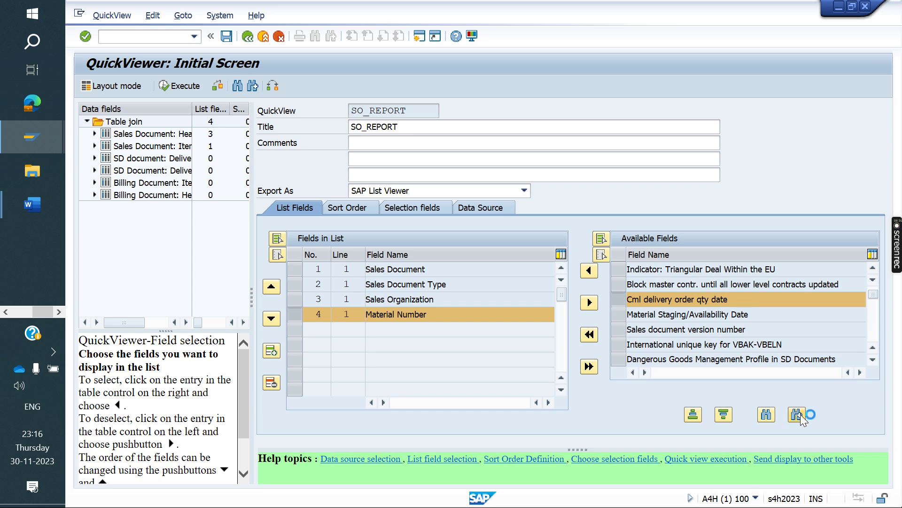
left_click(797, 415)
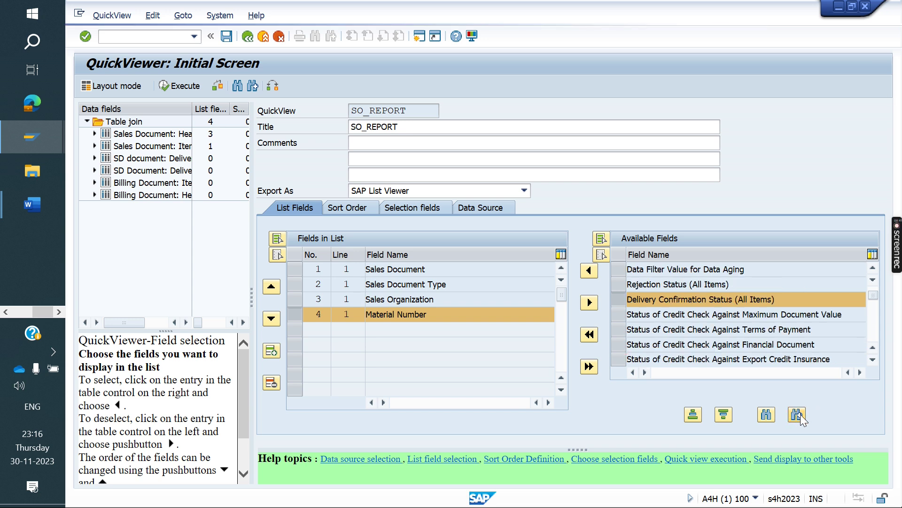
left_click(798, 414)
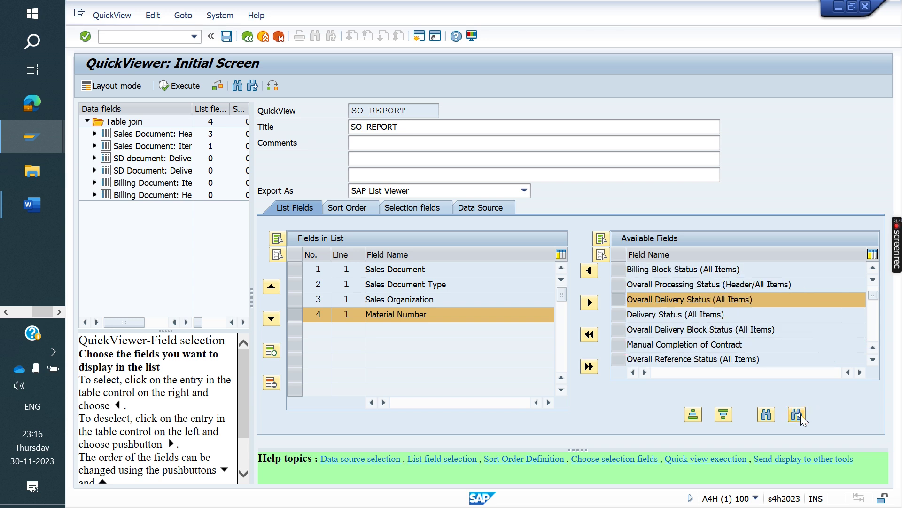
left_click(797, 414)
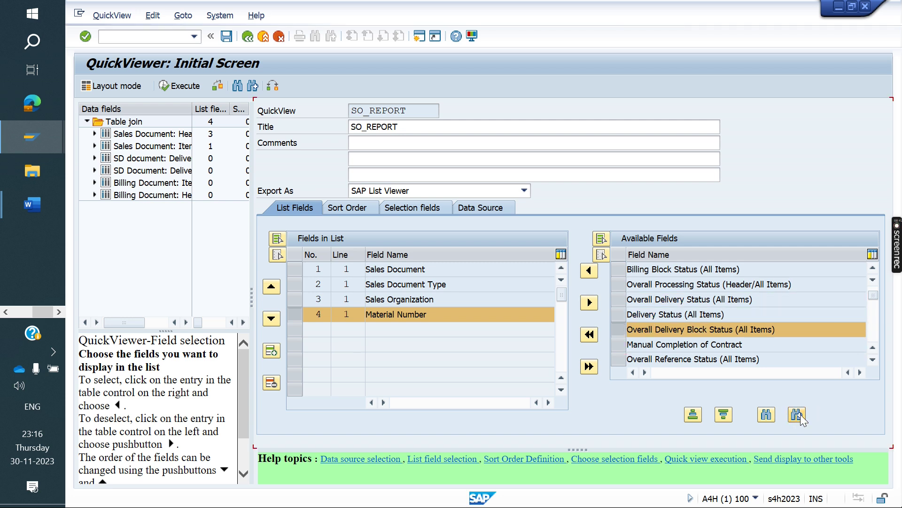
left_click(798, 415)
left_click(798, 414)
left_click(797, 414)
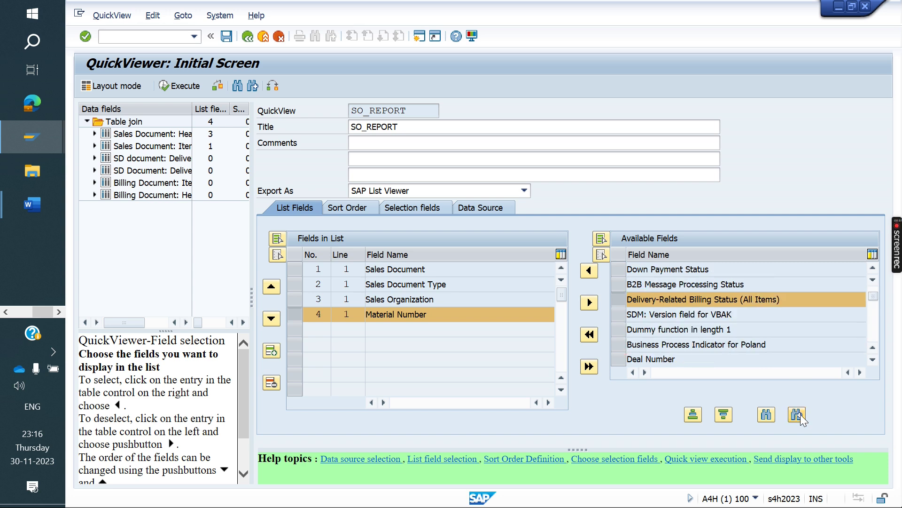
left_click(798, 414)
left_click(797, 415)
left_click(798, 415)
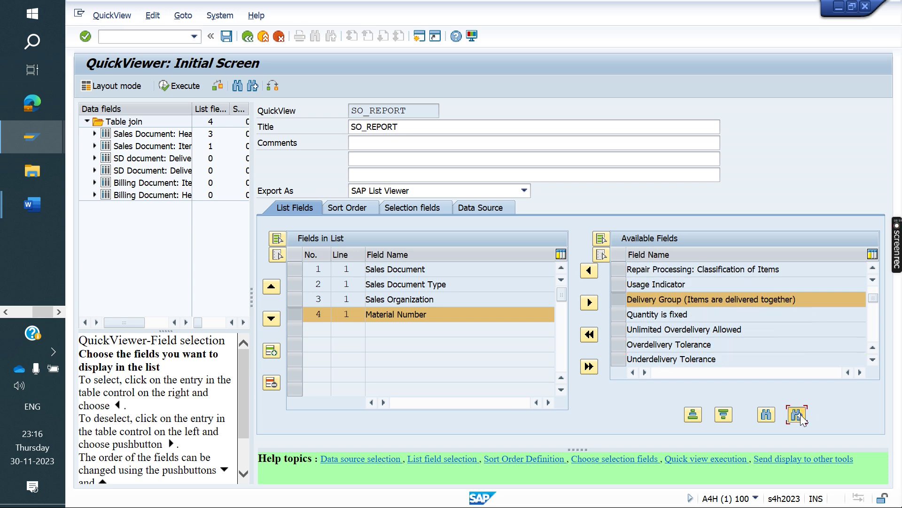
left_click(798, 414)
left_click(798, 414)
left_click(797, 414)
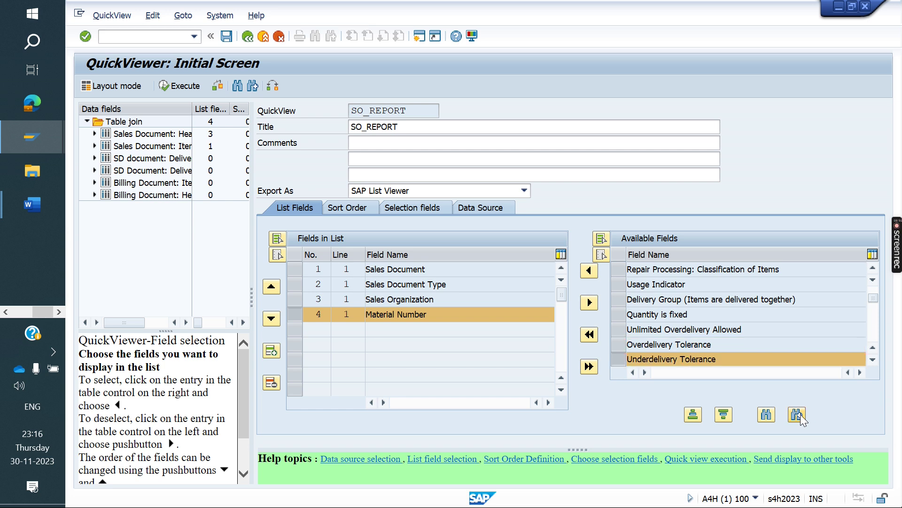
left_click(797, 414)
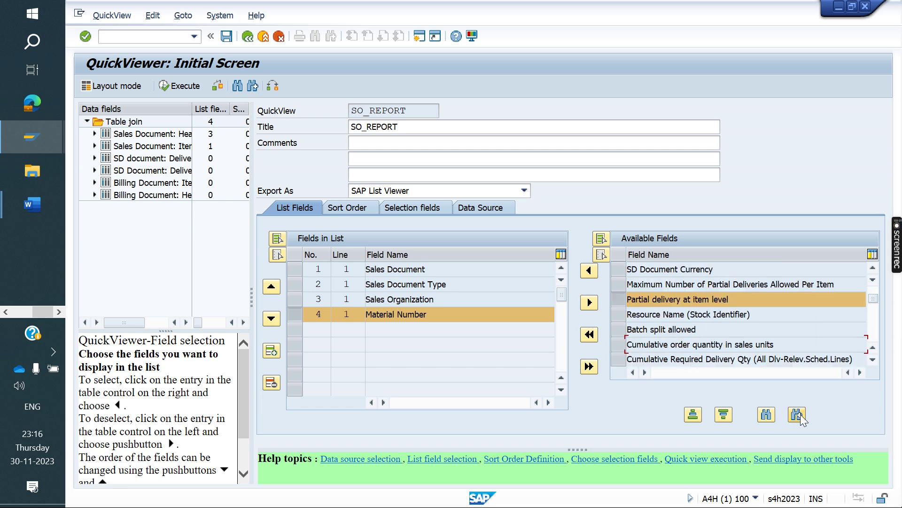
left_click(798, 414)
left_click(798, 414)
left_click(798, 415)
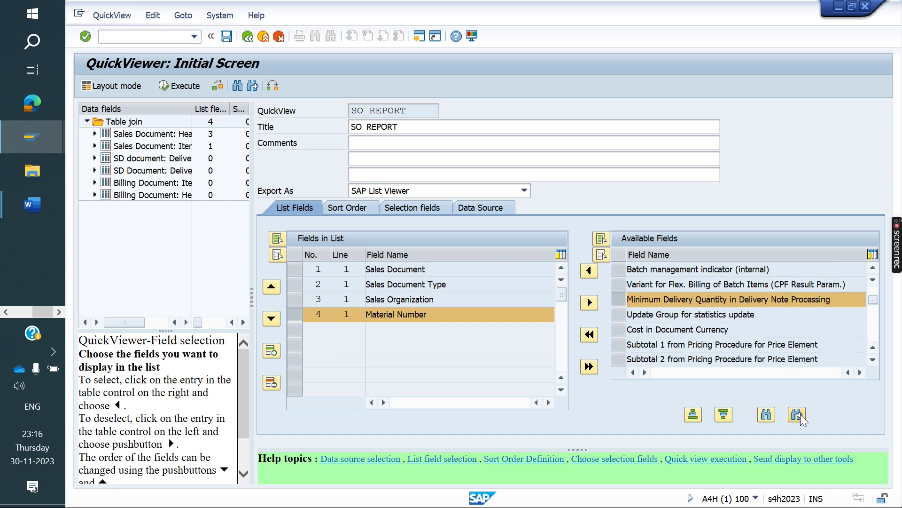
left_click(797, 414)
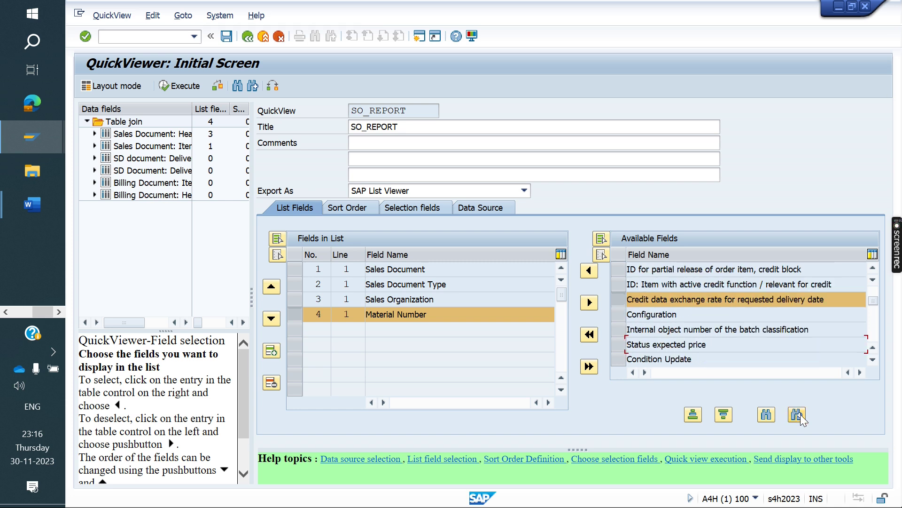
left_click(798, 414)
left_click(798, 414)
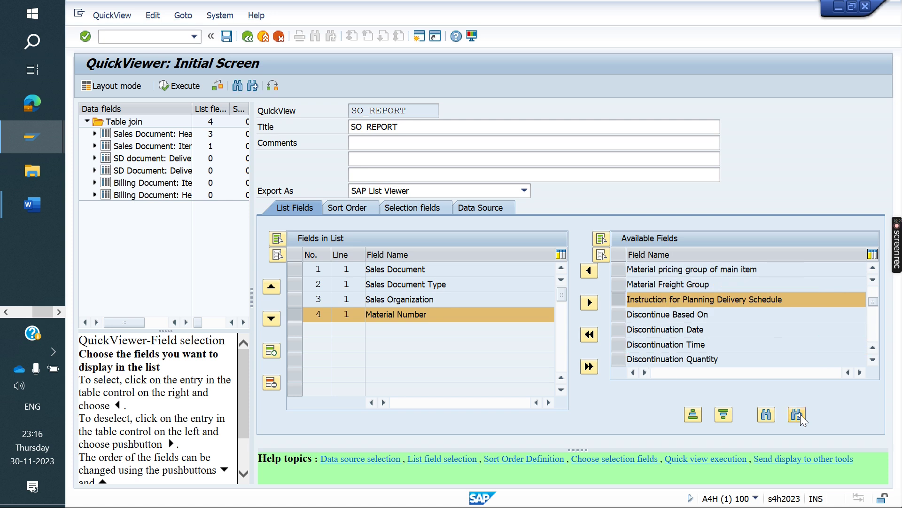
left_click(797, 415)
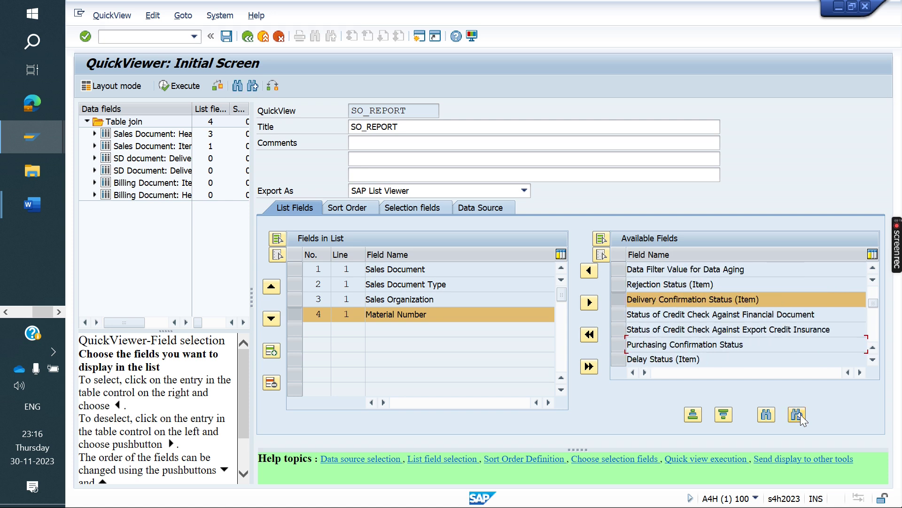
left_click(799, 416)
left_click(799, 415)
left_click(799, 415)
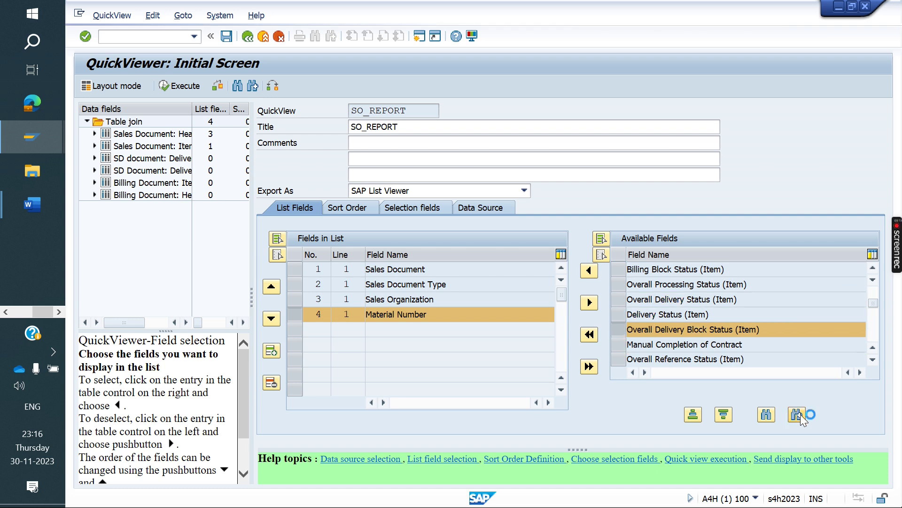
left_click(799, 416)
left_click(799, 416)
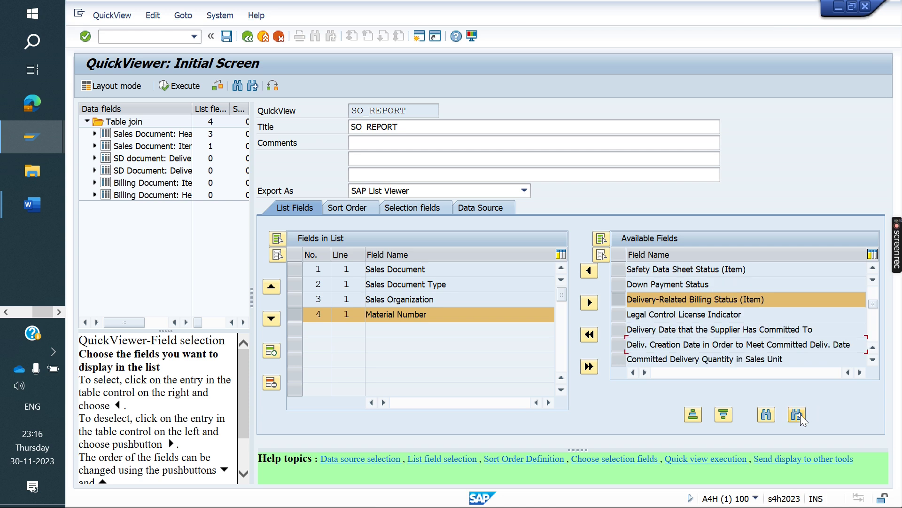
left_click(799, 415)
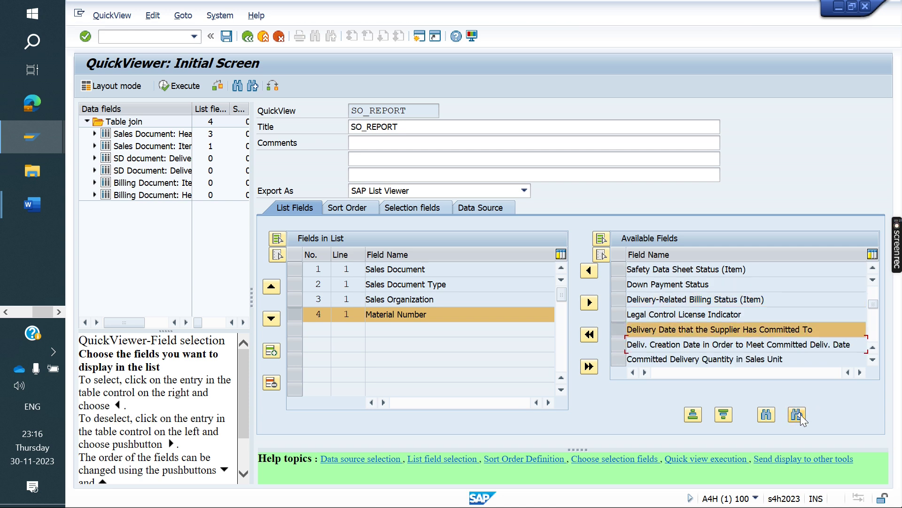
left_click(799, 416)
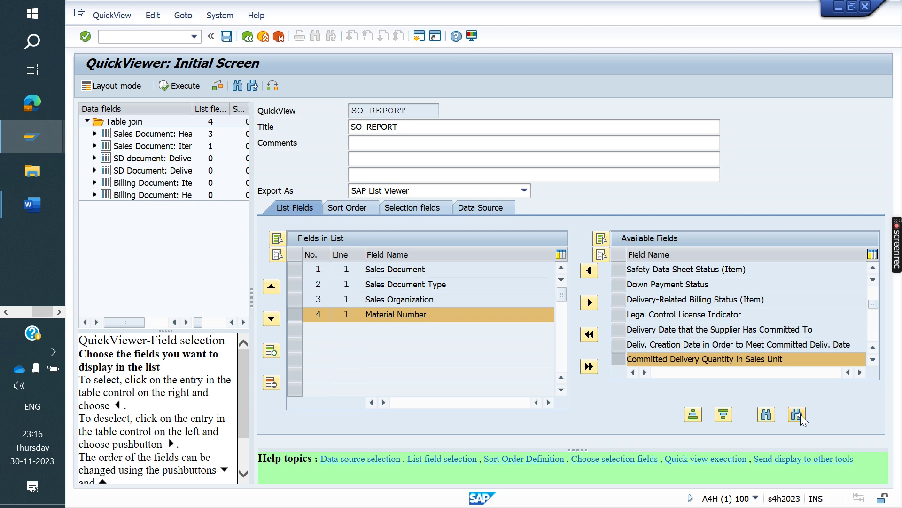
left_click(799, 415)
left_click(799, 416)
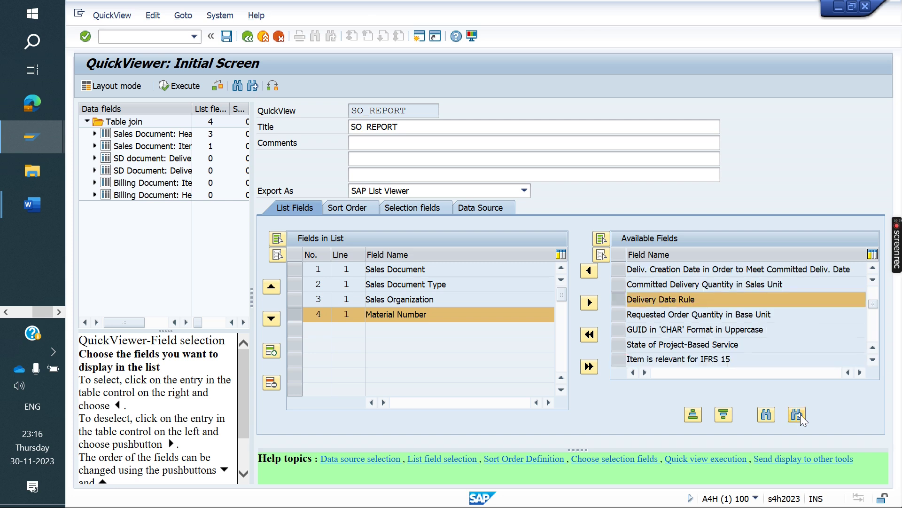
- Continue through the "delivery" matches, add the delivery item's Delivery field to the list fields, and check the fields' technical names
left_click(797, 414)
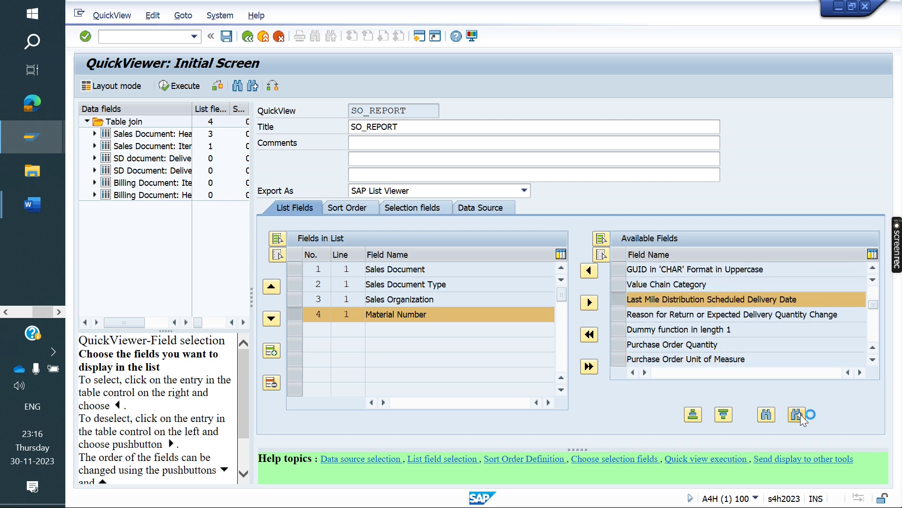
left_click(797, 415)
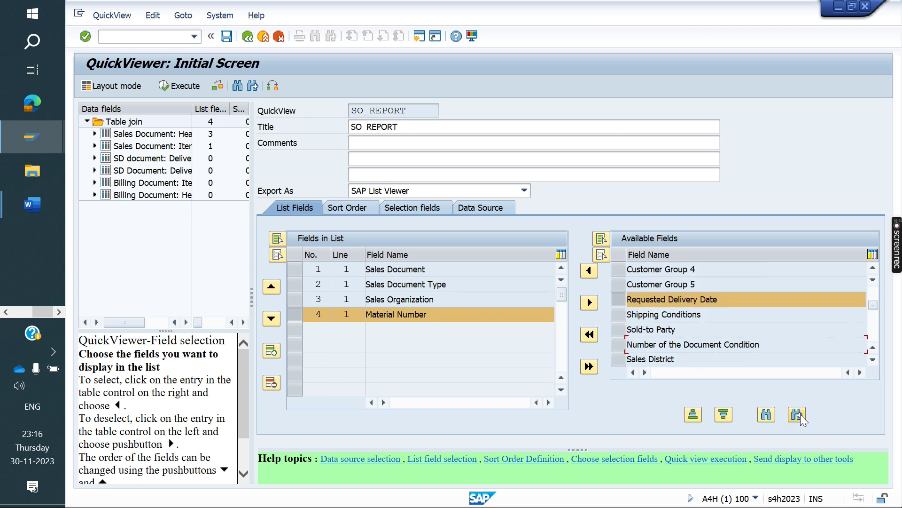
left_click(798, 415)
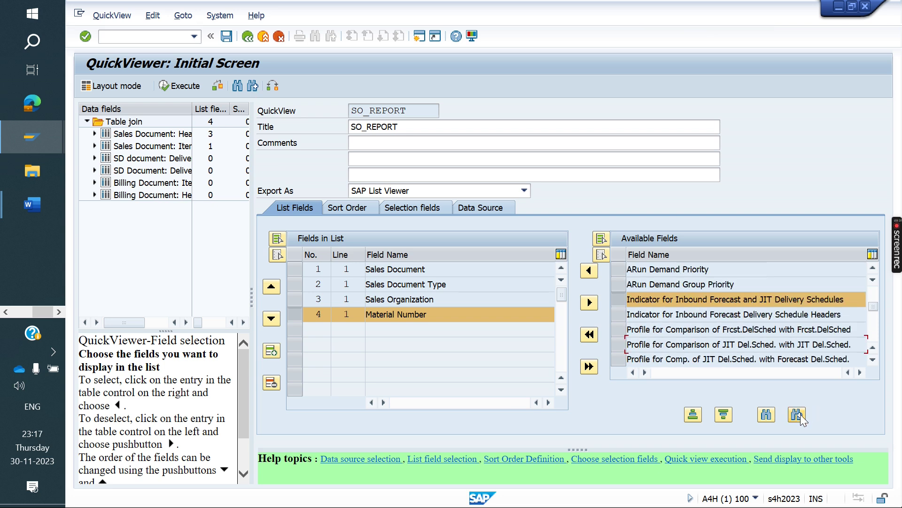
left_click(798, 415)
left_click(797, 414)
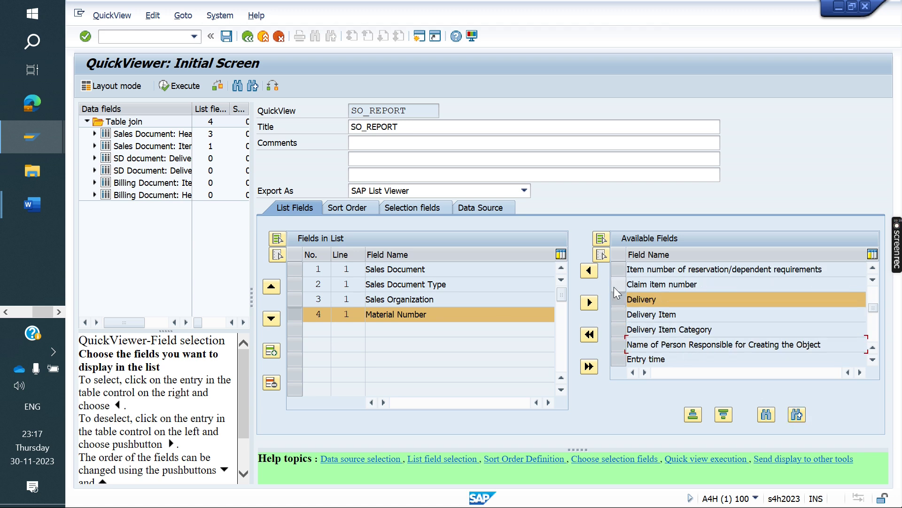
left_click(589, 271)
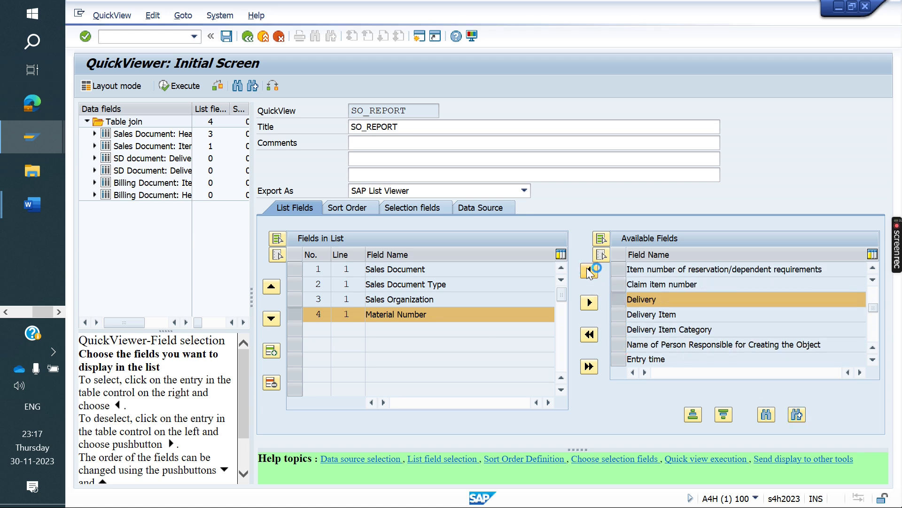
left_click(274, 87)
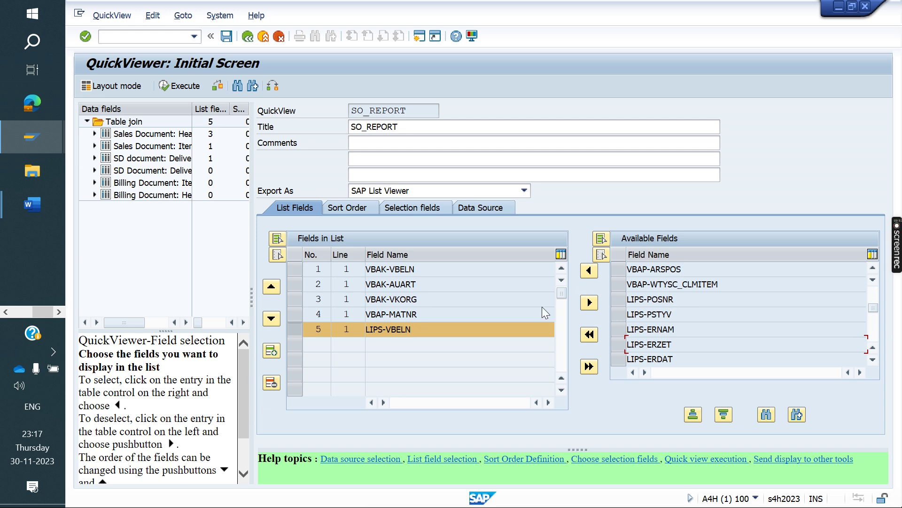
left_click(274, 86)
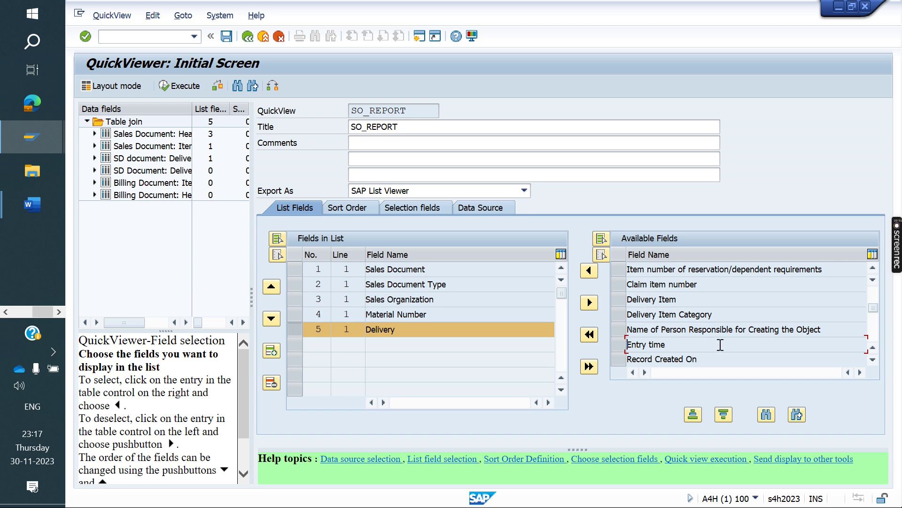
- Look through the available delivery item fields and the further "delivery" matches for the delivery type
left_click(873, 360)
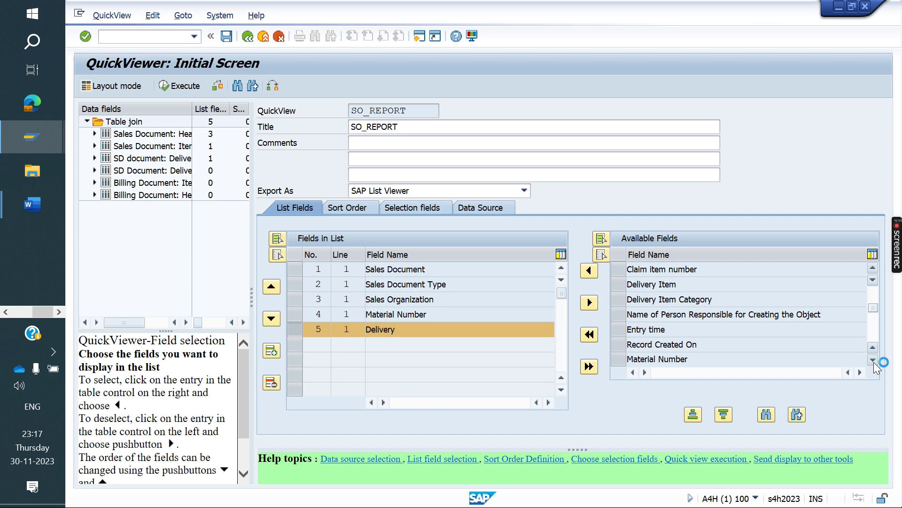
left_click(872, 360)
left_click(873, 360)
left_click(872, 360)
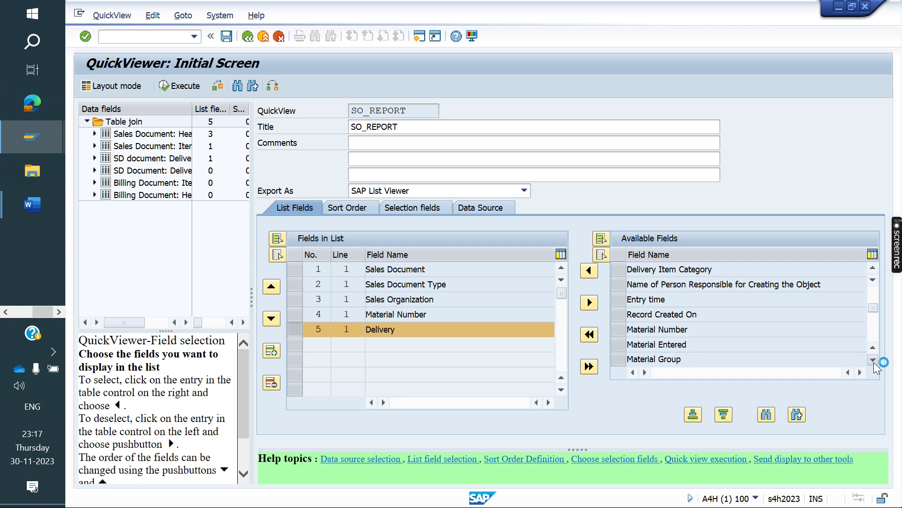
left_click(872, 360)
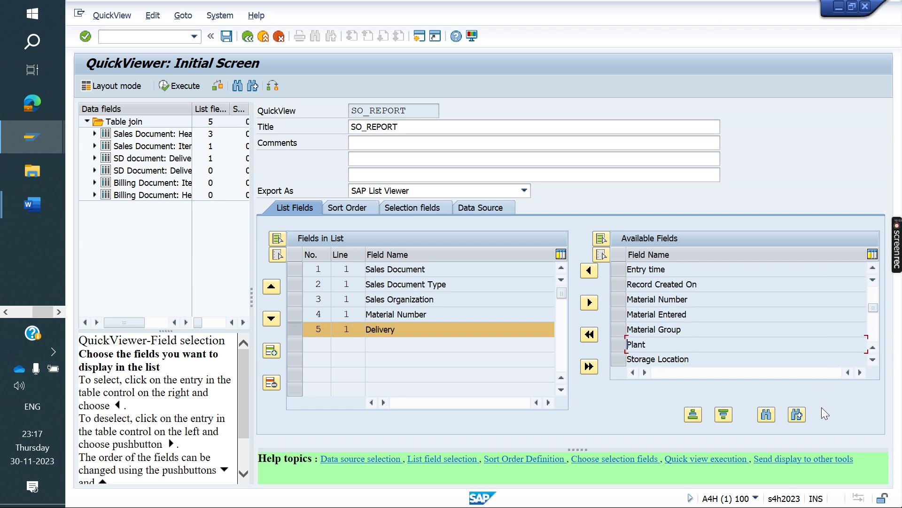
left_click(799, 414)
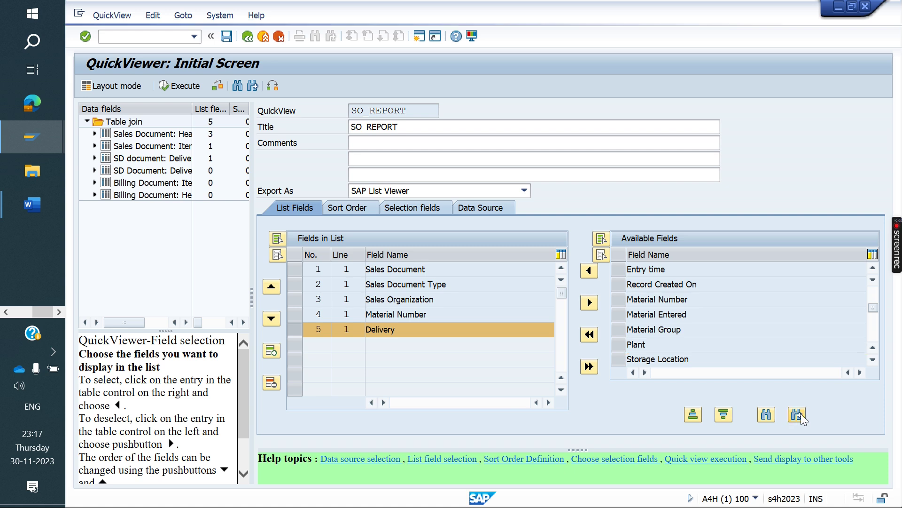
left_click(801, 416)
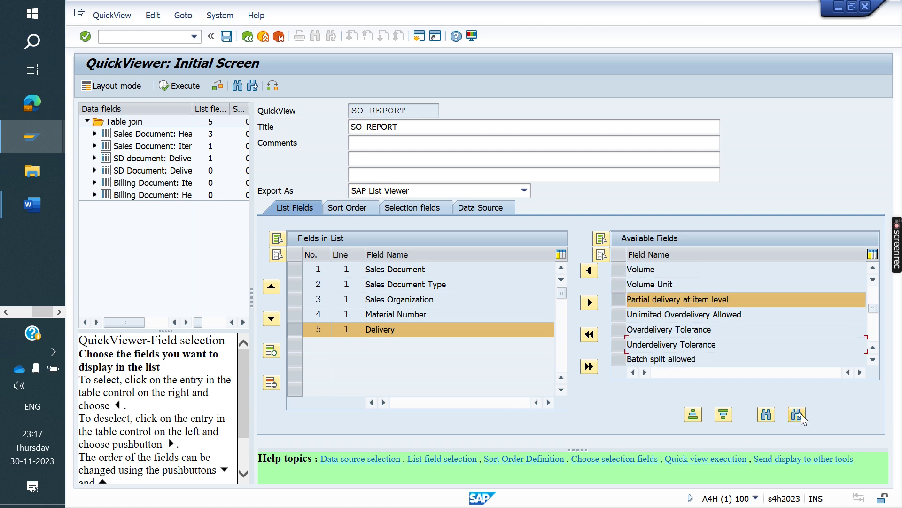
left_click(799, 416)
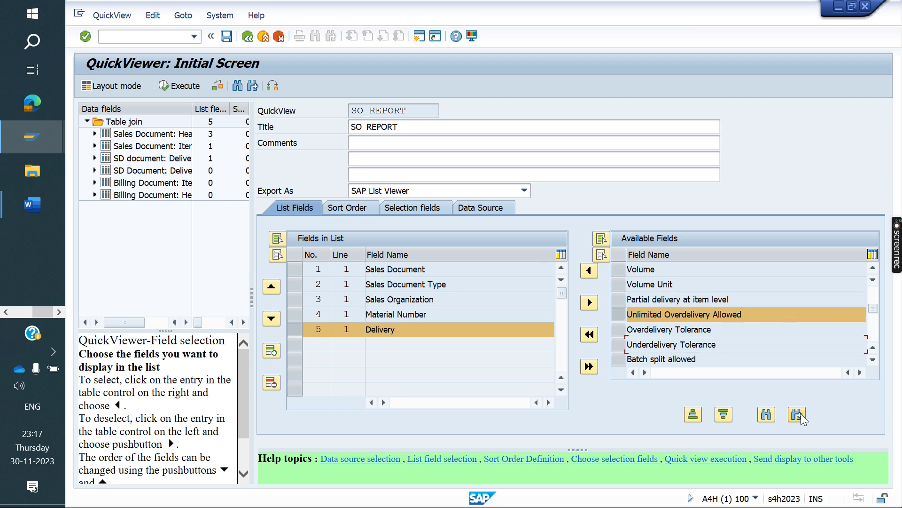
left_click(799, 415)
left_click(799, 415)
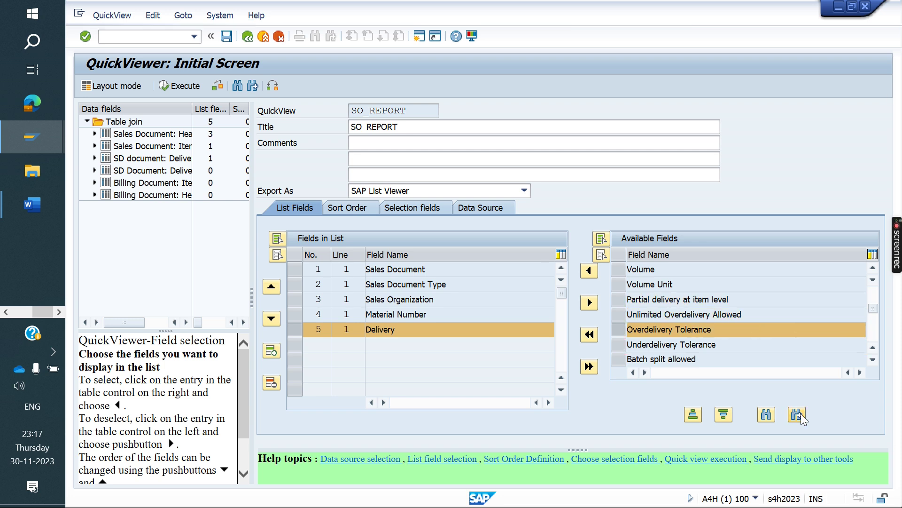
- Search the available fields for "delivery type" and add the delivery header's Delivery Type to the list fields
left_click(767, 415)
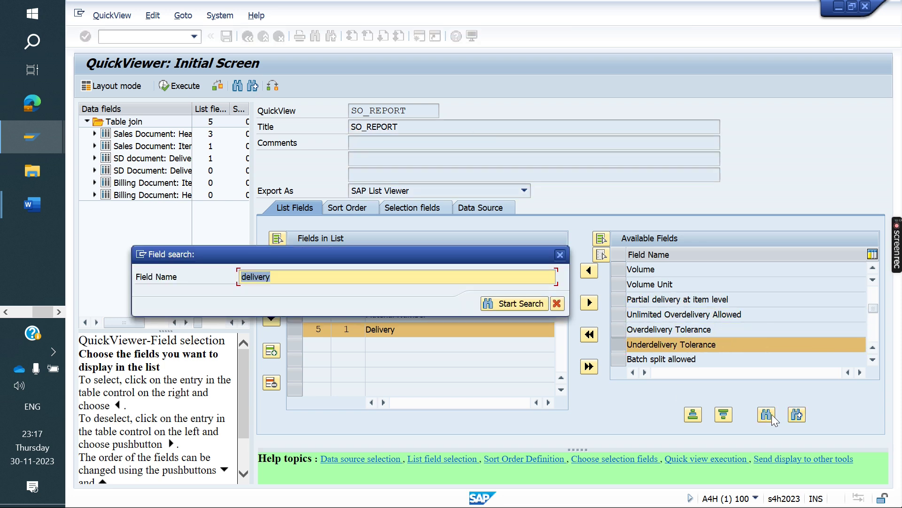
left_click(297, 281)
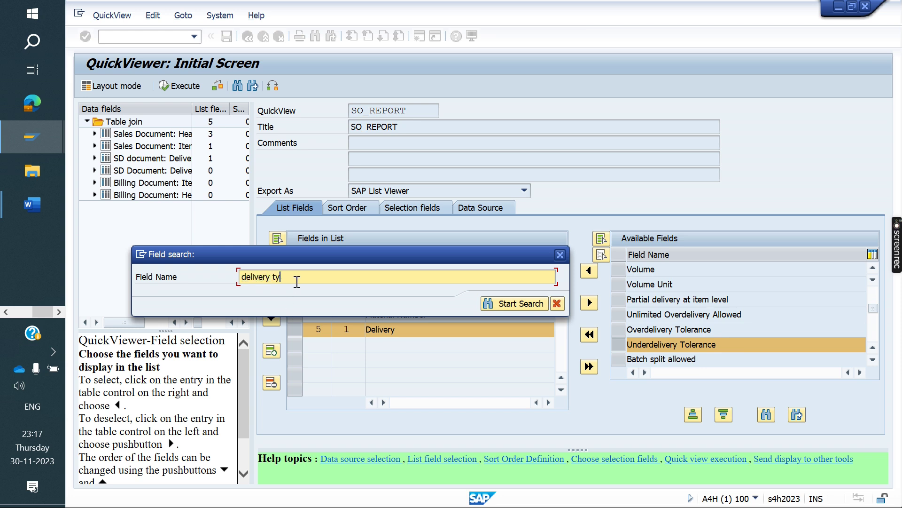
key("Return")
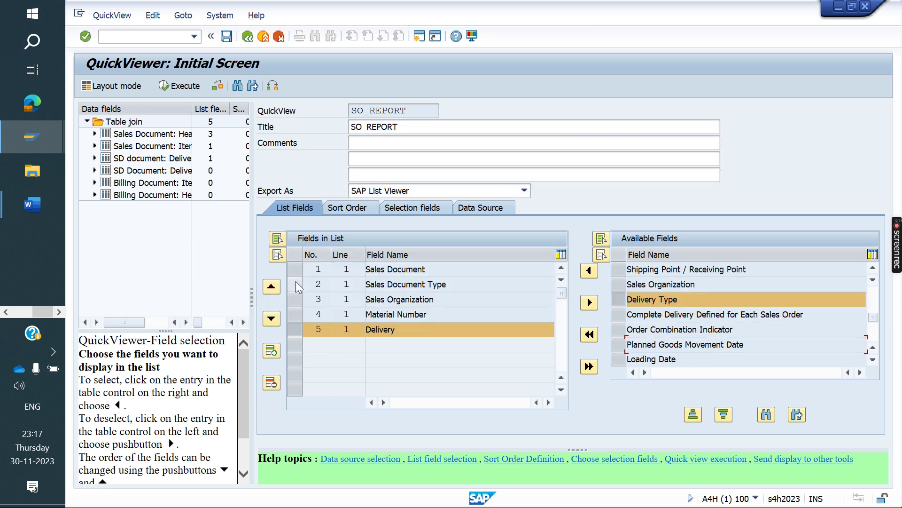
left_click(588, 274)
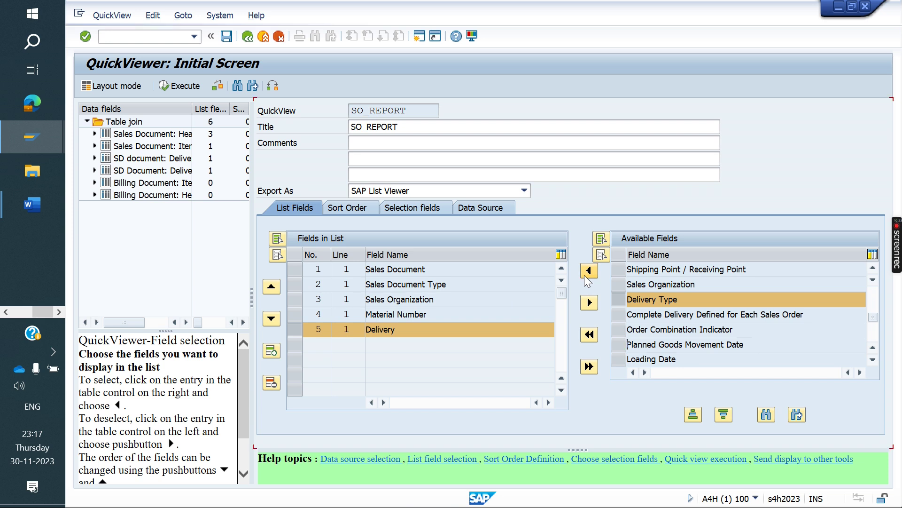
- Search the available fields for "billing" and go through the successive matches, looking for the billing document
left_click(766, 414)
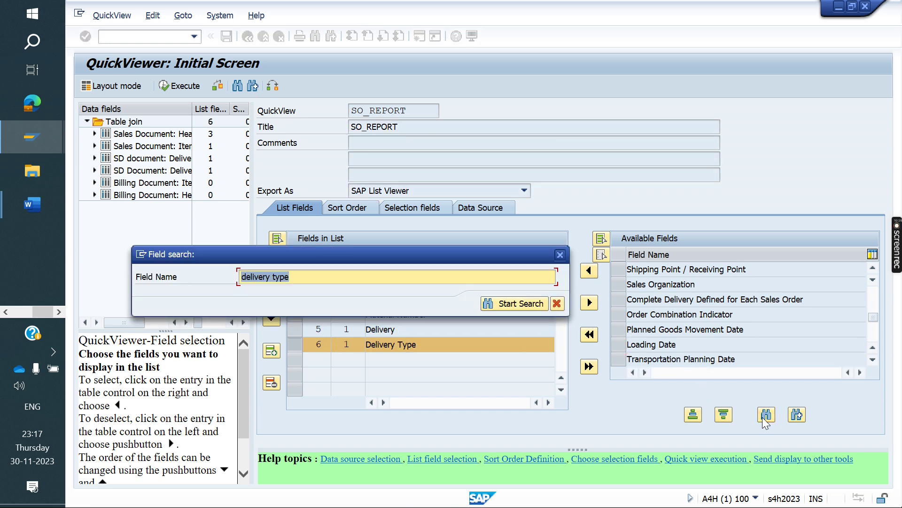
type("billing")
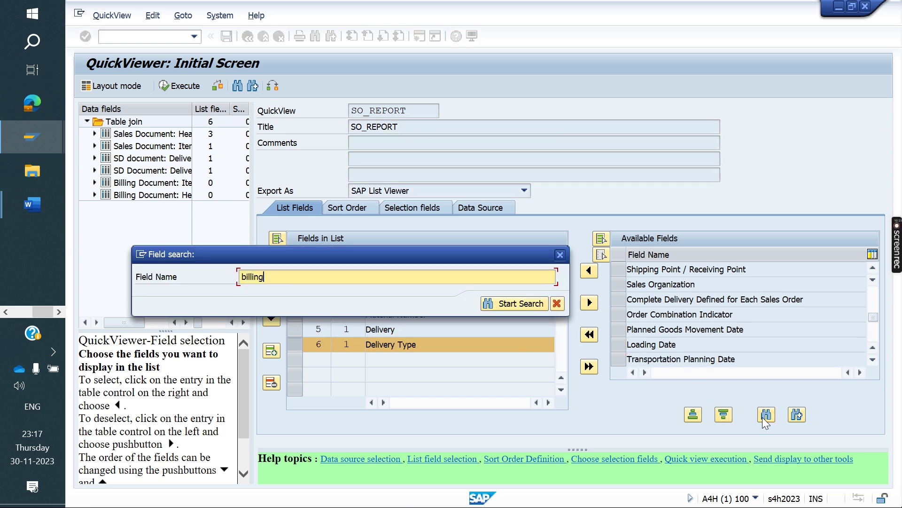
key("Return")
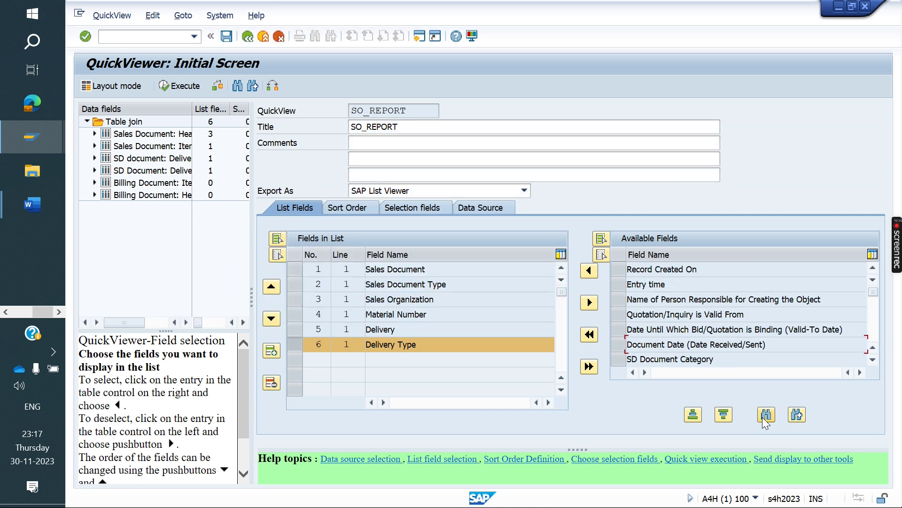
left_click(798, 416)
left_click(798, 415)
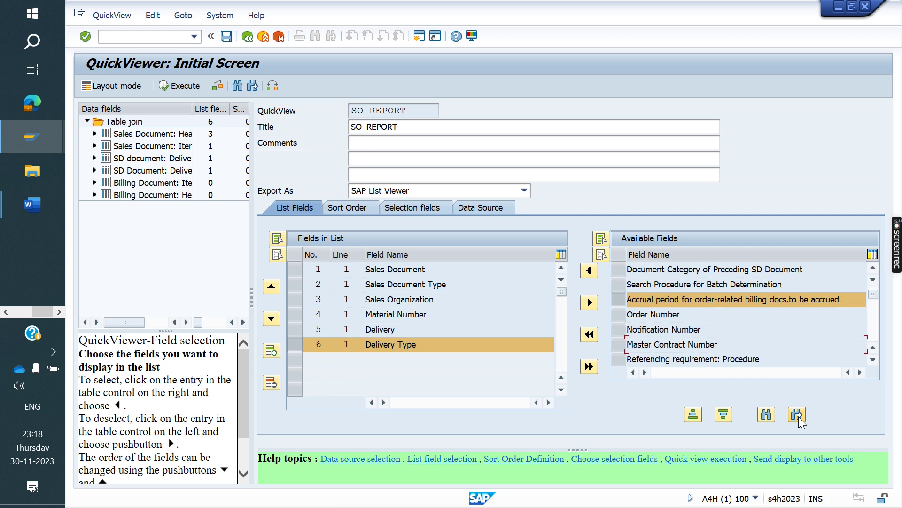
left_click(799, 416)
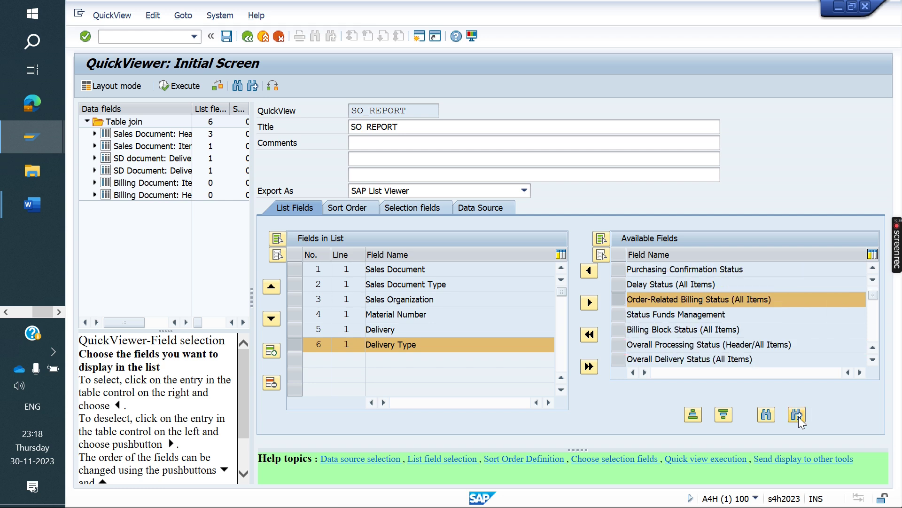
left_click(798, 416)
- Narrow the field search to "billing doc" and add the billing item's Billing Document to the list fields
left_click(765, 415)
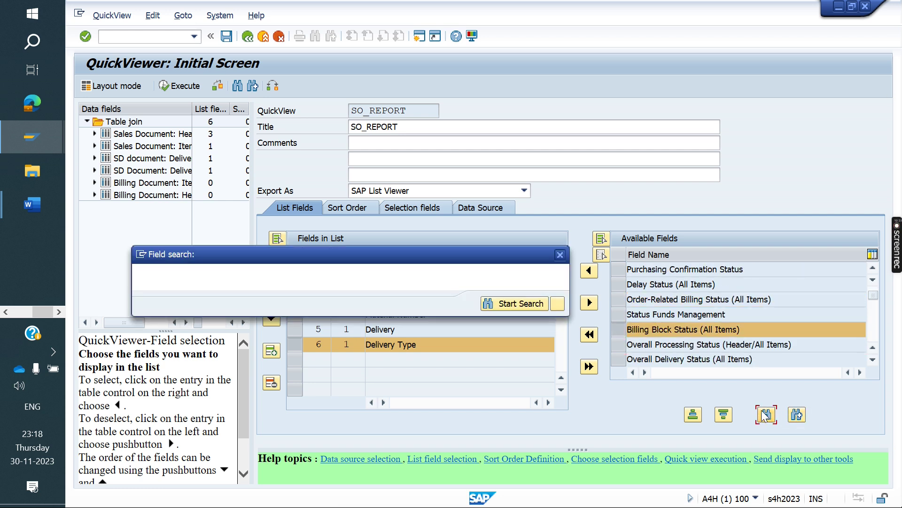
left_click(312, 277)
type("do")
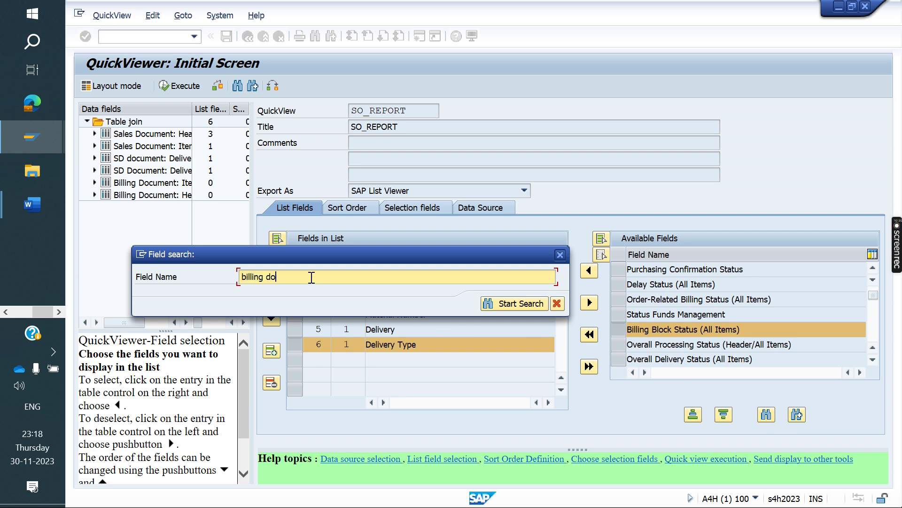
type("c")
key("Return")
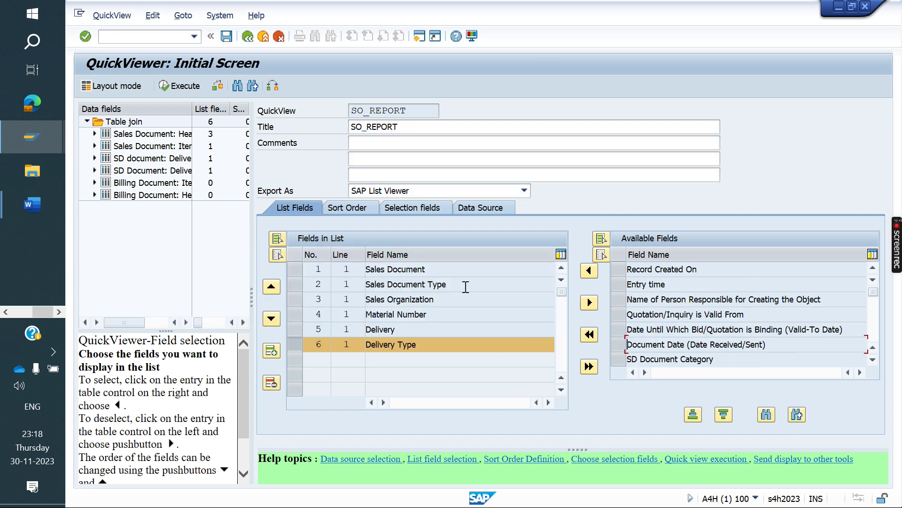
left_click(798, 414)
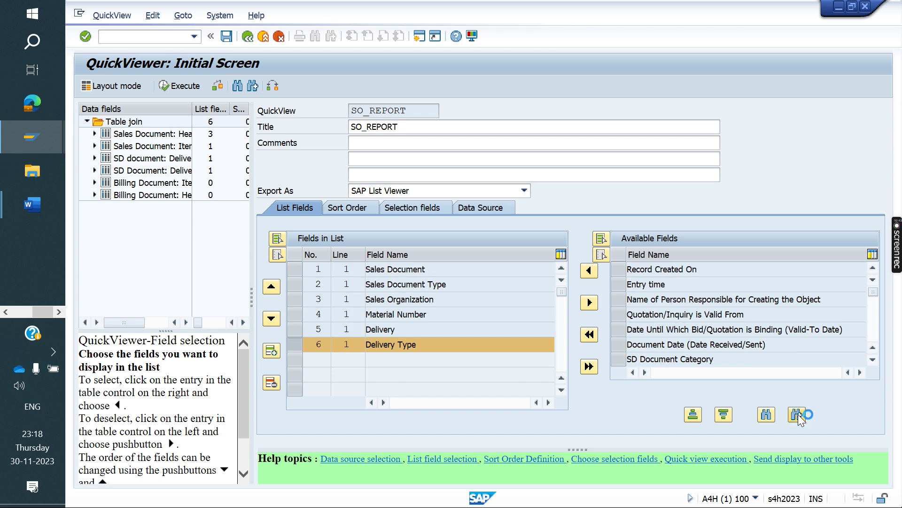
left_click(798, 414)
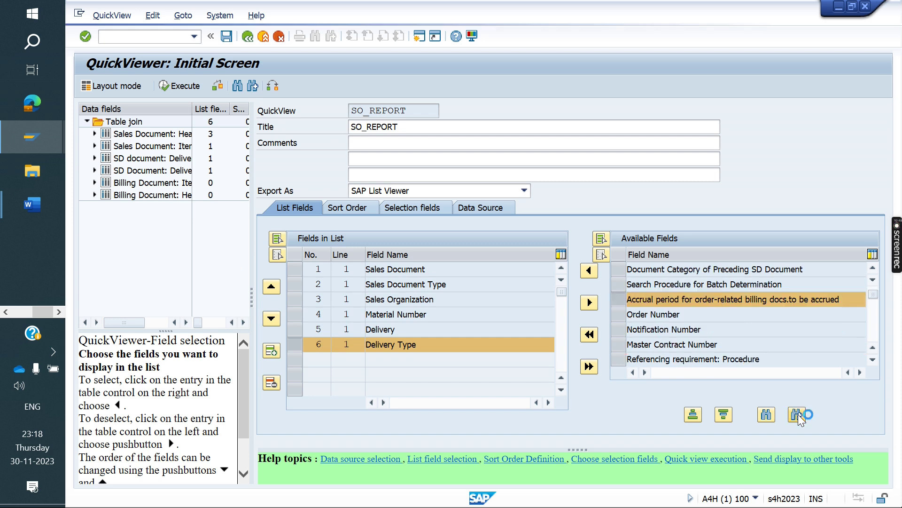
left_click(798, 414)
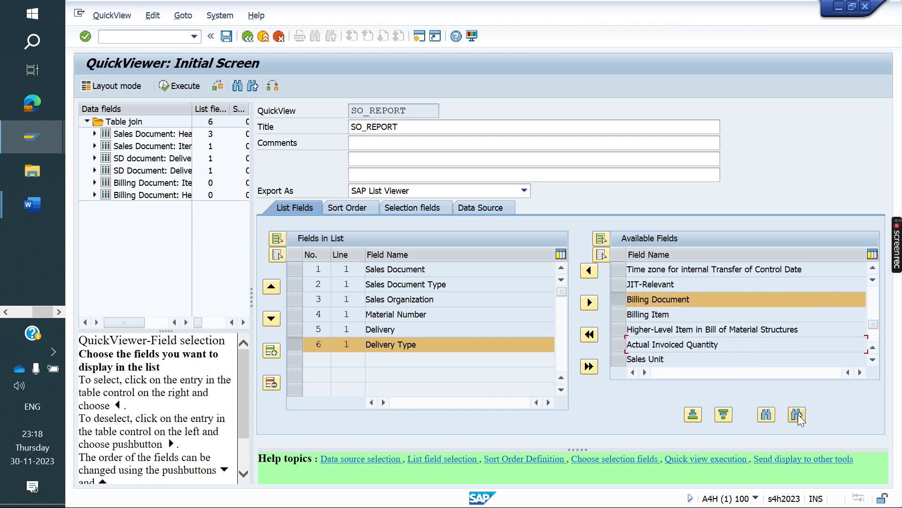
left_click(589, 268)
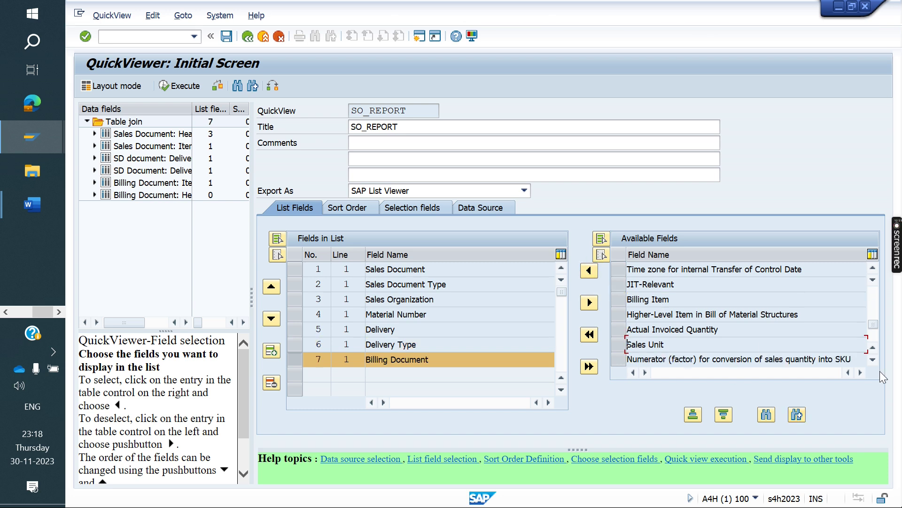
- Search the available fields for "billing type" and add the billing item's Billing Type to the list fields
left_click(797, 415)
left_click(796, 415)
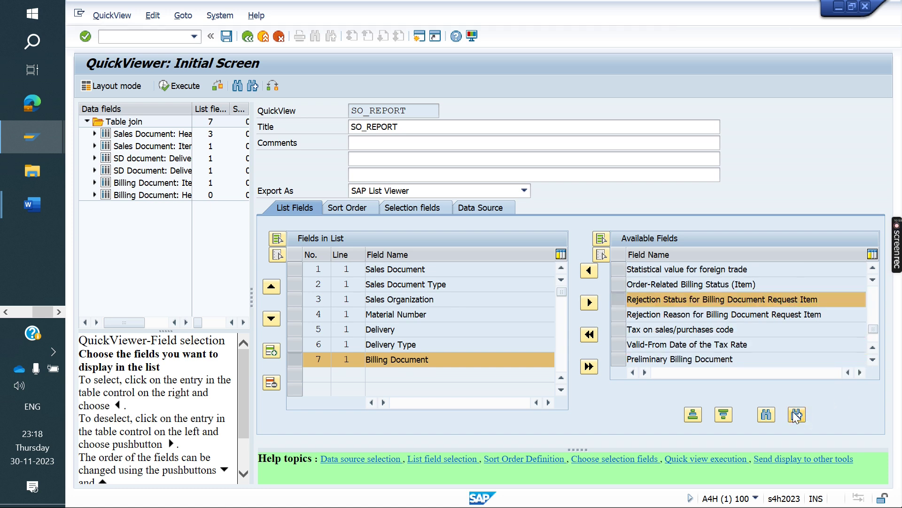
left_click(766, 415)
left_click(303, 278)
type("\\\\")
key("BackSpace")
key("BackSpace")
key("BackSpace")
key("BackSpace")
key("BackSpace")
key("BackSpace")
type("type")
key("Return")
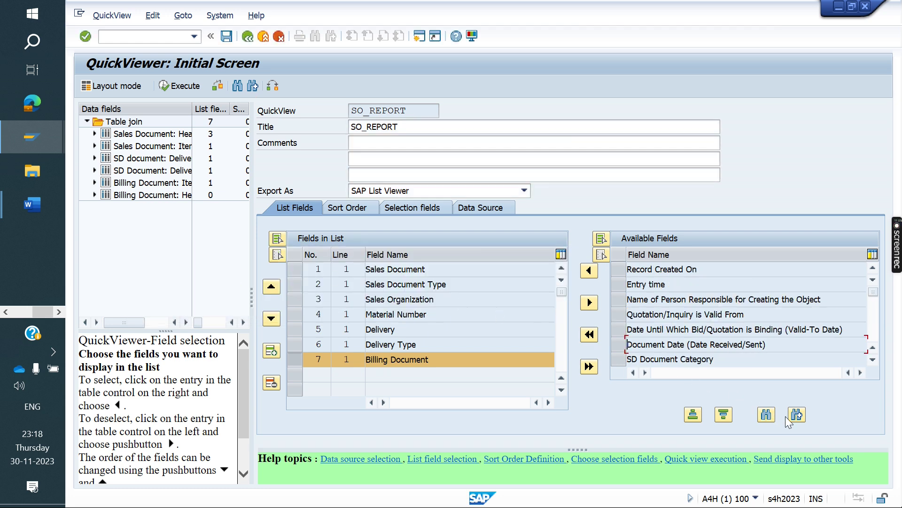
left_click(801, 421)
left_click(800, 421)
left_click(801, 420)
left_click(801, 420)
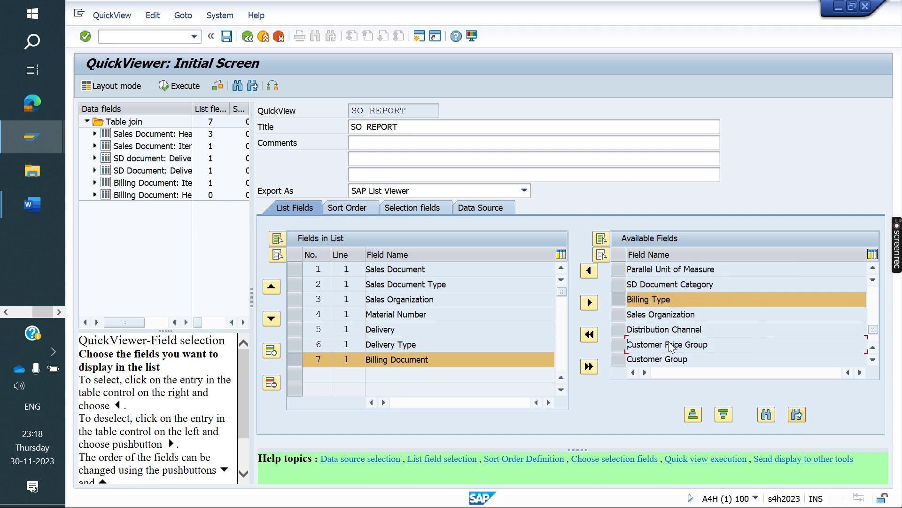
left_click(590, 271)
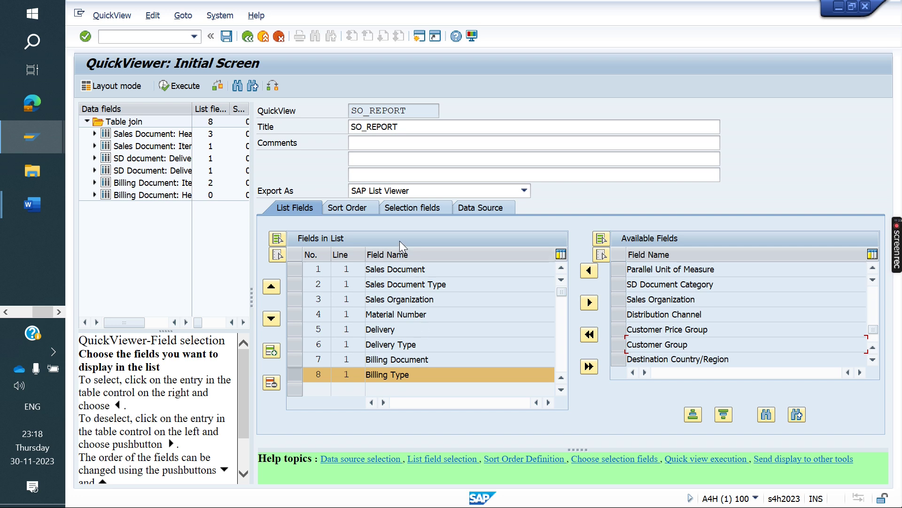
- Search the possible selection fields for "sales org" and add the Sales Organization field to the selection fields
left_click(411, 207)
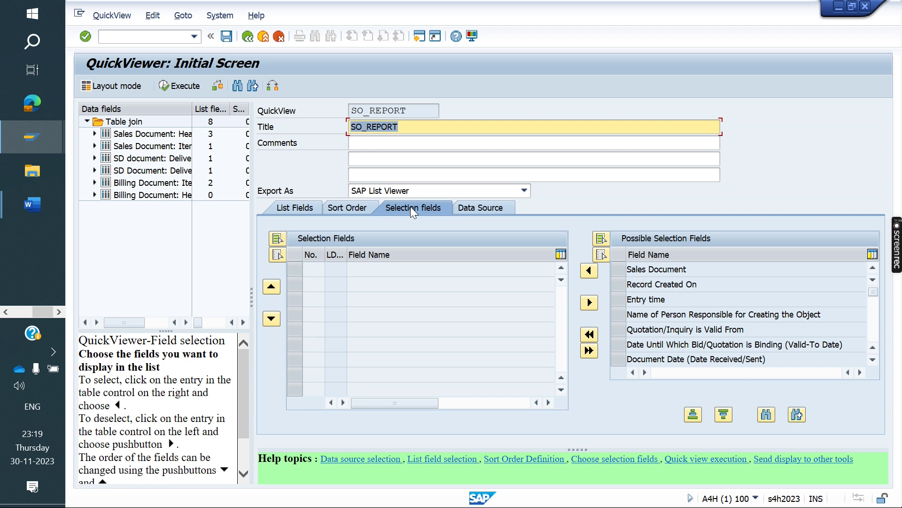
scroll(739, 331, "down", 5)
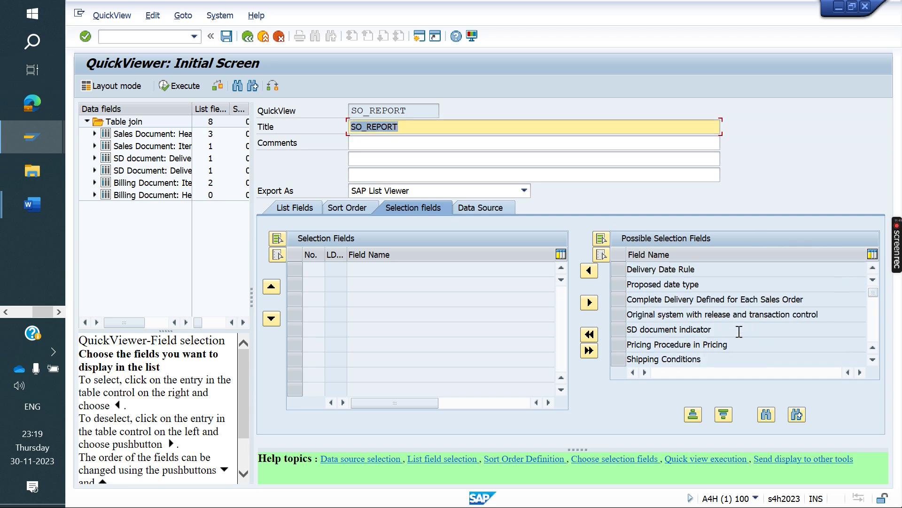
scroll(695, 344, "down", 5)
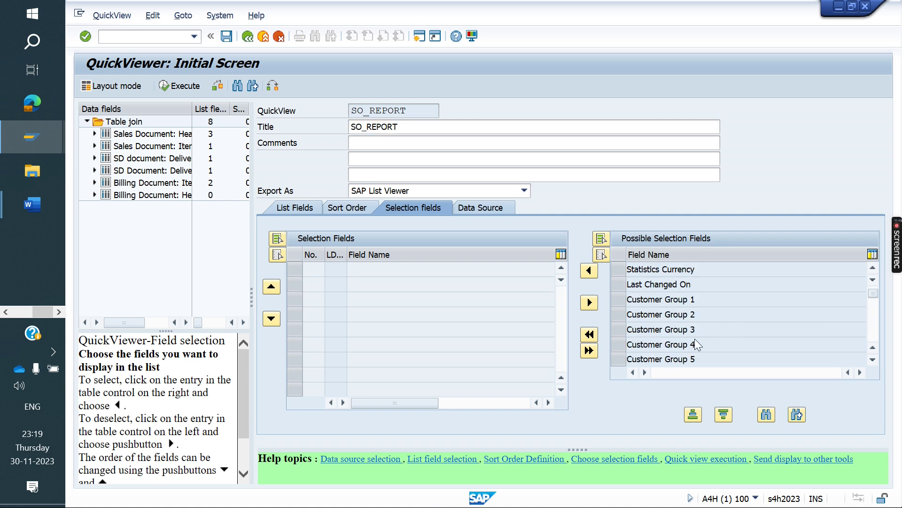
scroll(696, 345, "down", 5)
left_click(769, 418)
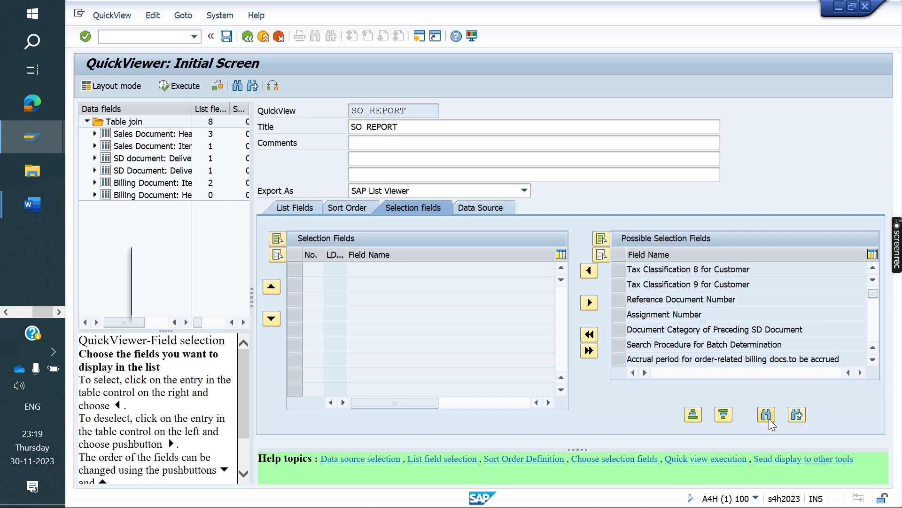
type("sales org")
key("Return")
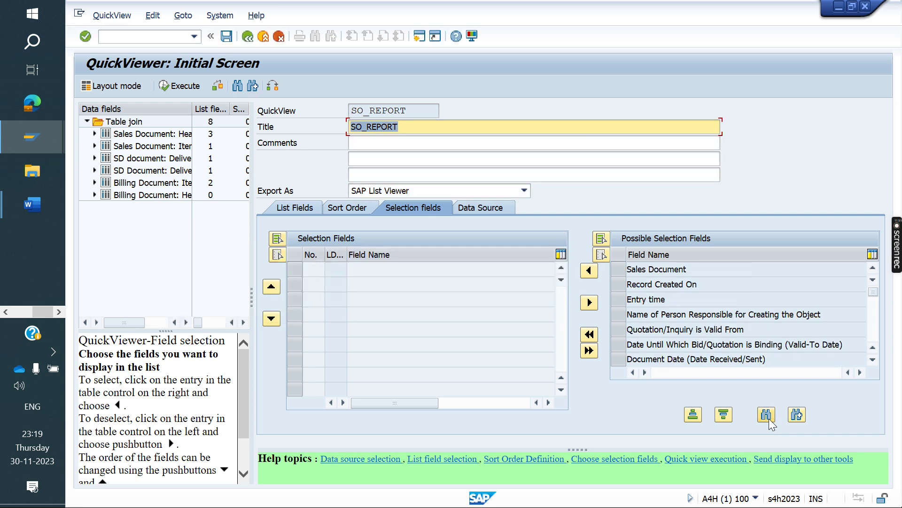
left_click(798, 416)
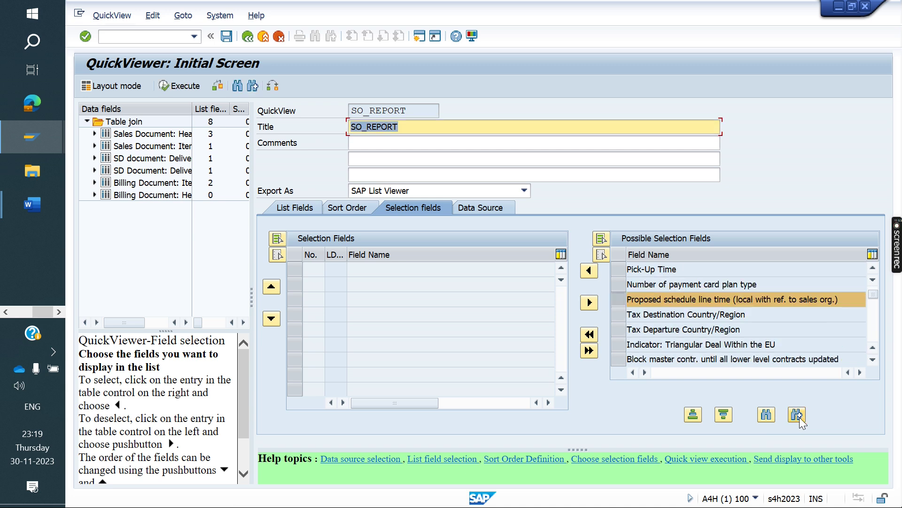
left_click(799, 416)
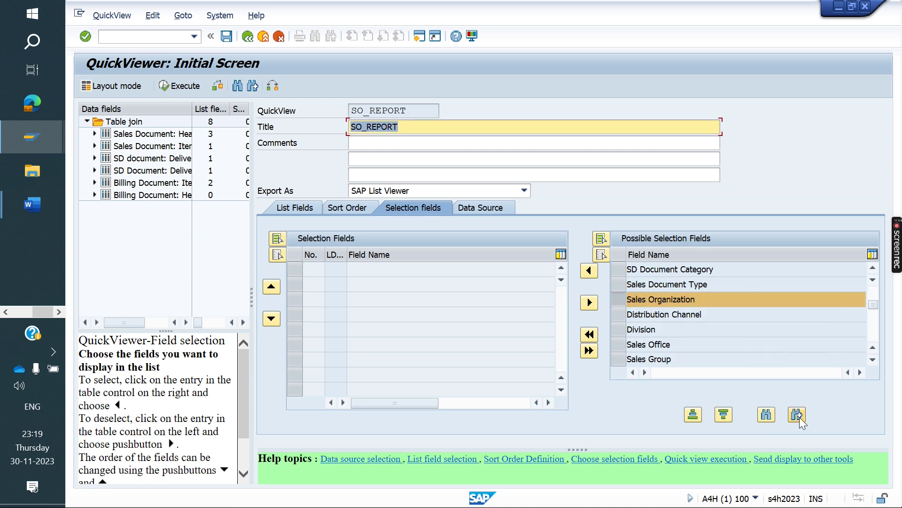
left_click(589, 270)
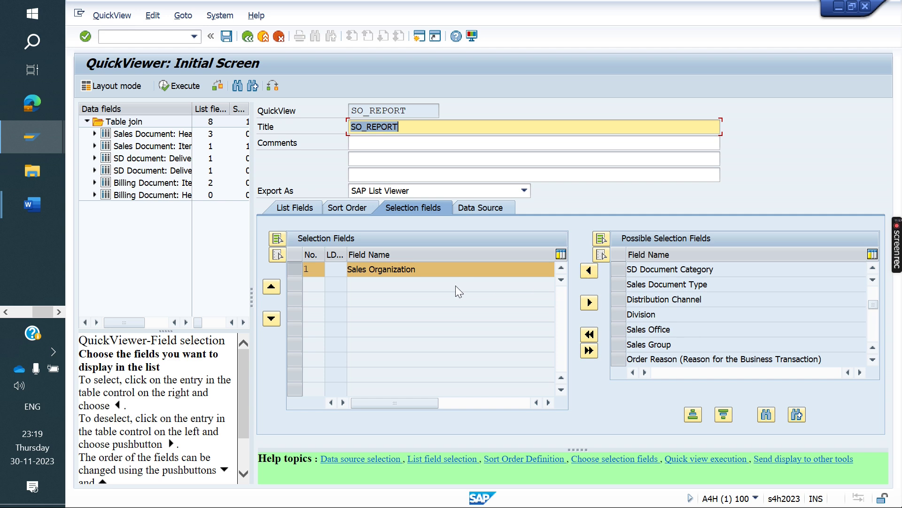
- Execute the SO_REPORT QuickView with Sales Organization as its only selection field
left_click(288, 209)
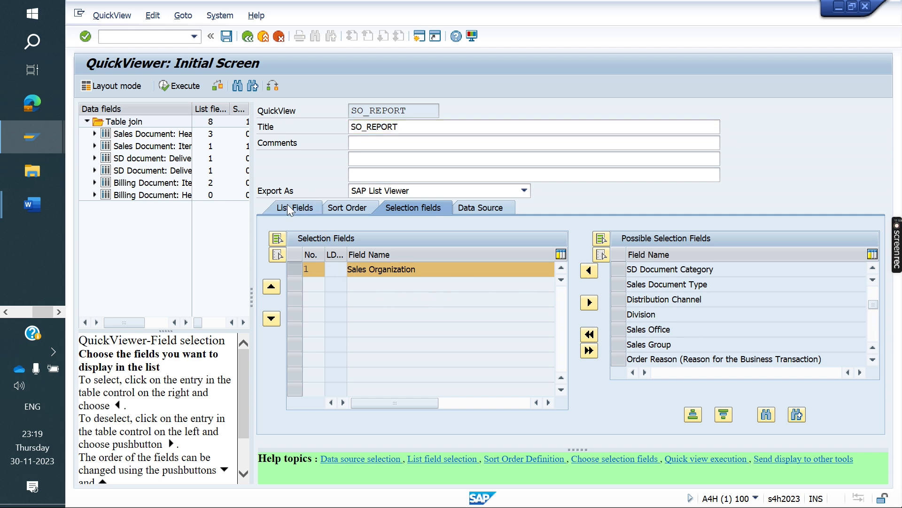
left_click(425, 209)
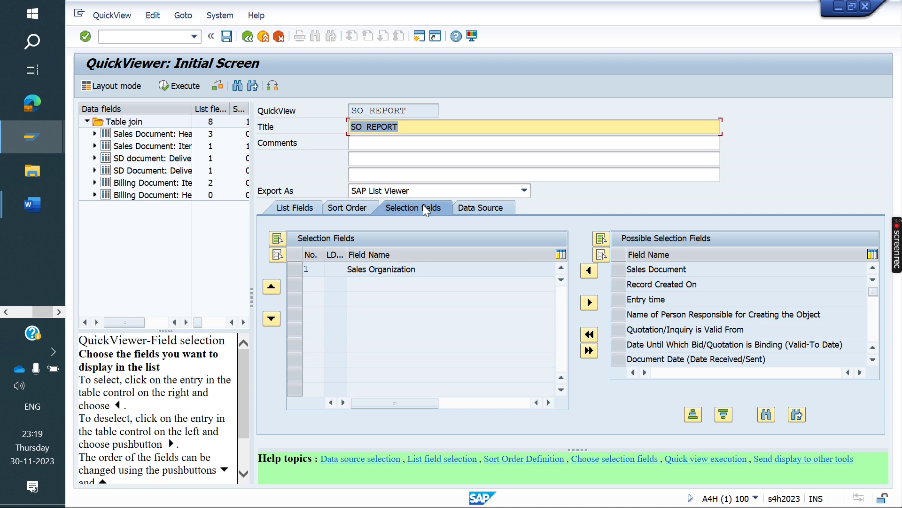
left_click(174, 89)
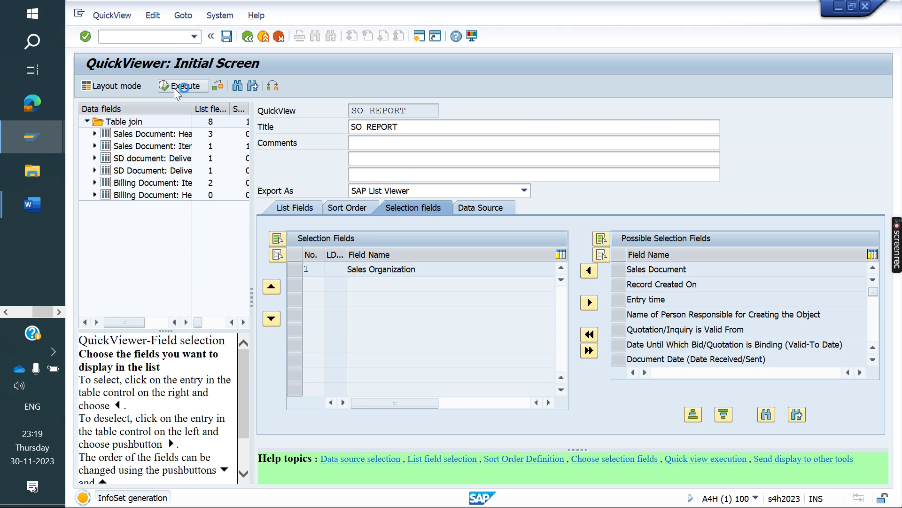
- Check the sales organization in the VBAK sales document entry and look at the LIPS delivery item entry
mouse_move(20, 136)
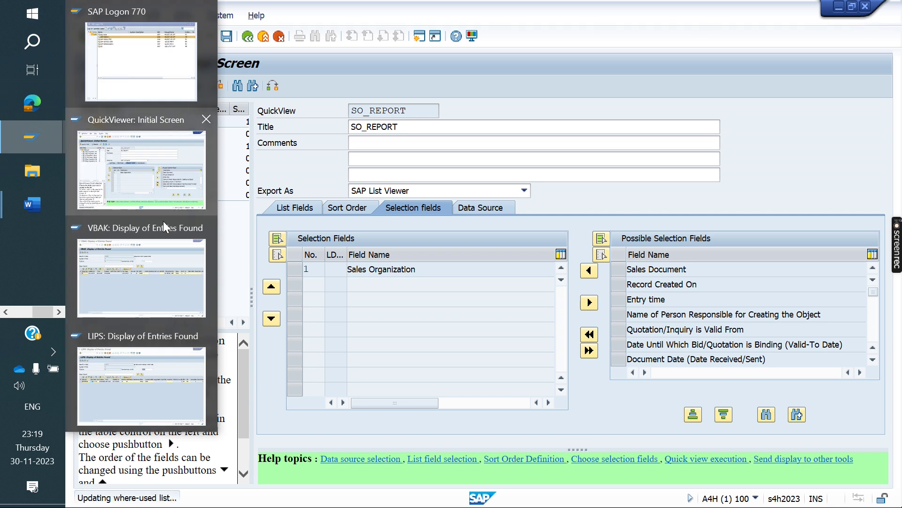
left_click(154, 262)
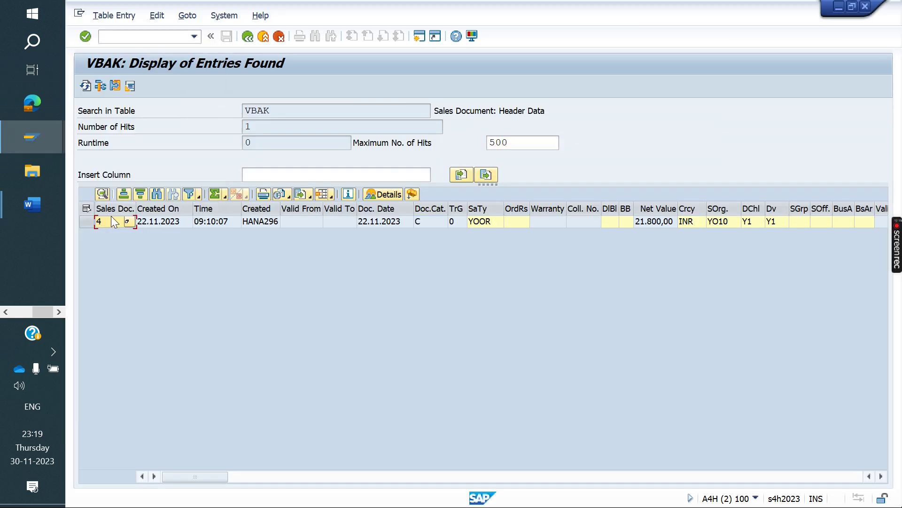
mouse_move(28, 135)
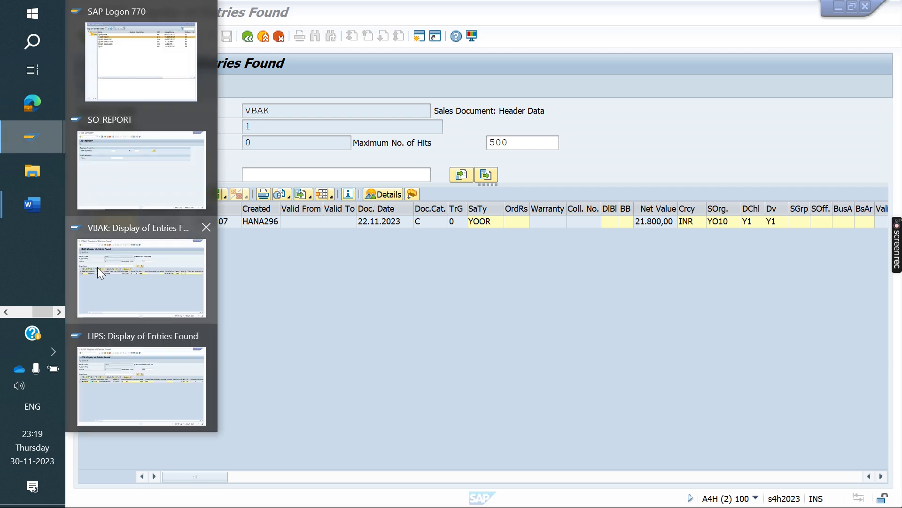
left_click(160, 348)
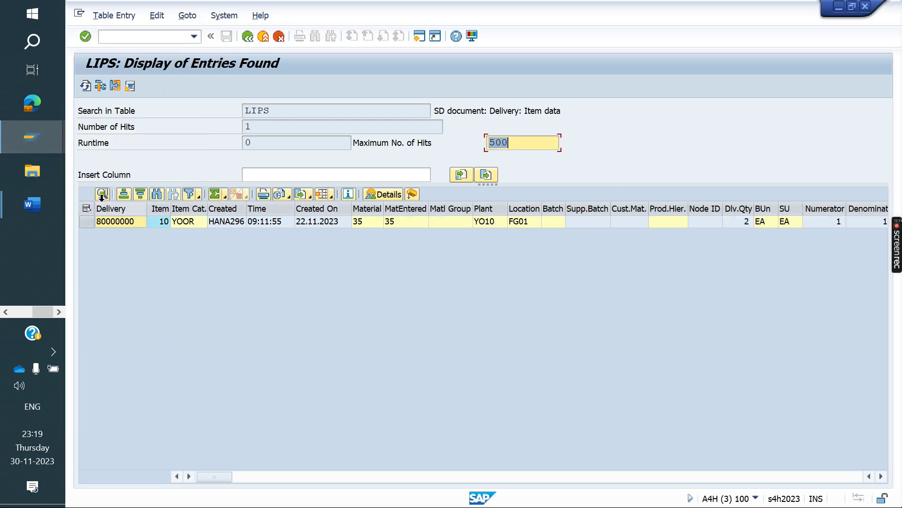
- Switch back to the SO_REPORT selection screen and run the report for sales organization YO10
mouse_move(13, 138)
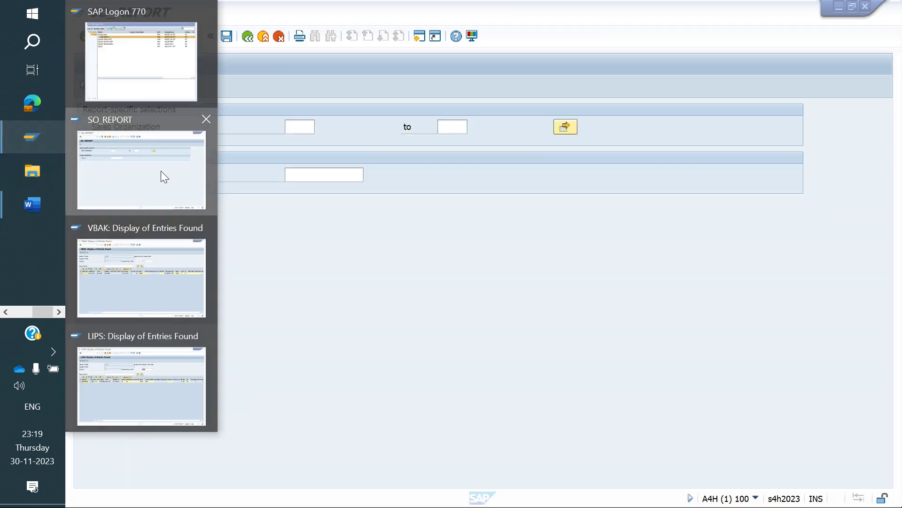
left_click(161, 171)
type("yo10")
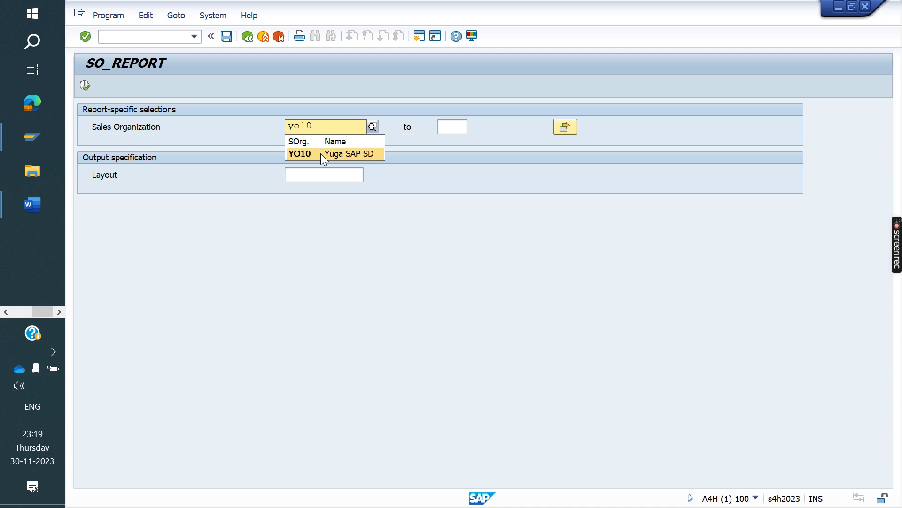
left_click(320, 153)
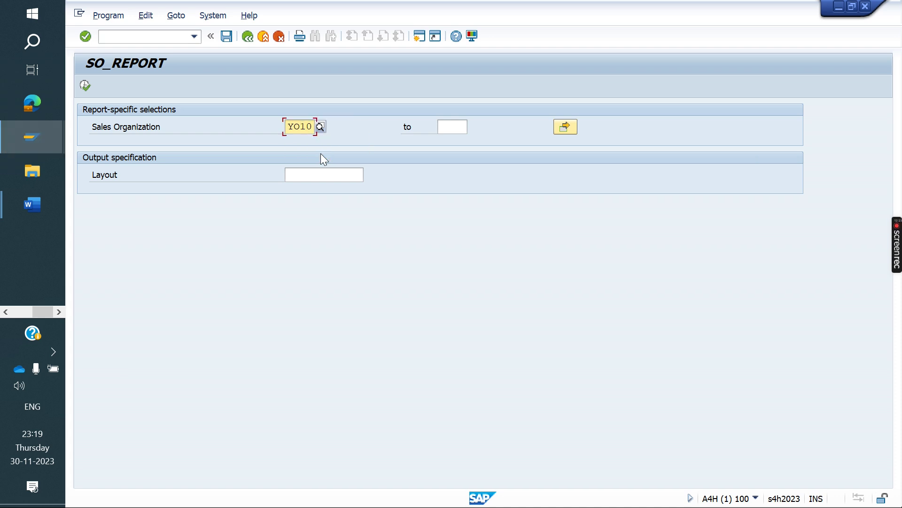
left_click(85, 85)
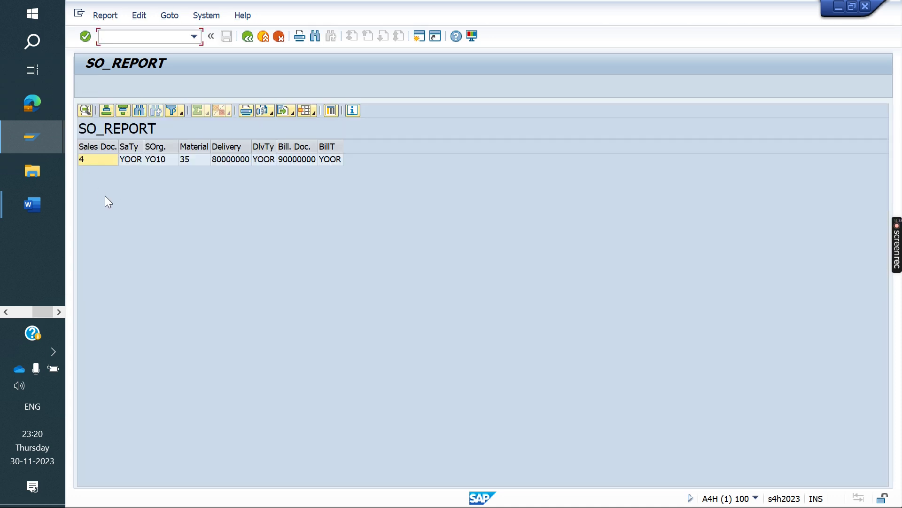
- Examine the report row's document type, sales organization, material, delivery, delivery type, billing document and billing type
left_click(130, 161)
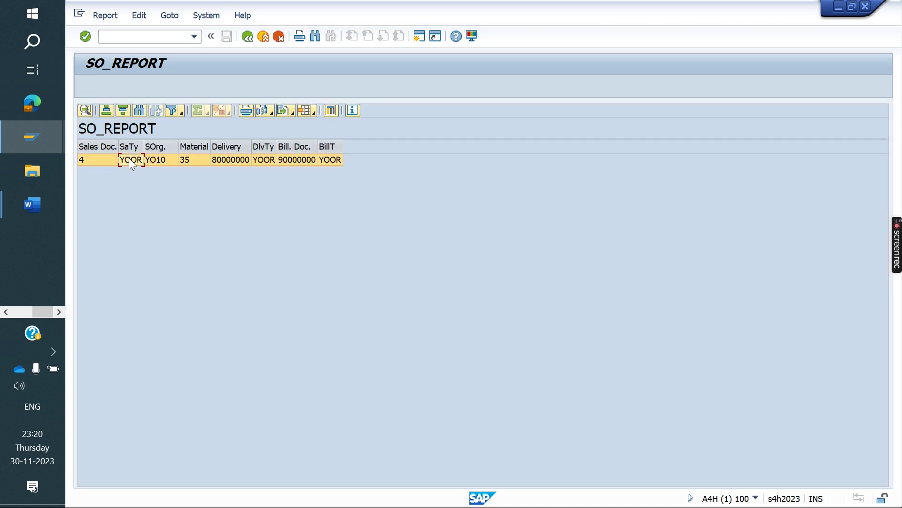
left_click(156, 162)
left_click(191, 164)
left_click(241, 162)
left_click(264, 162)
left_click(301, 163)
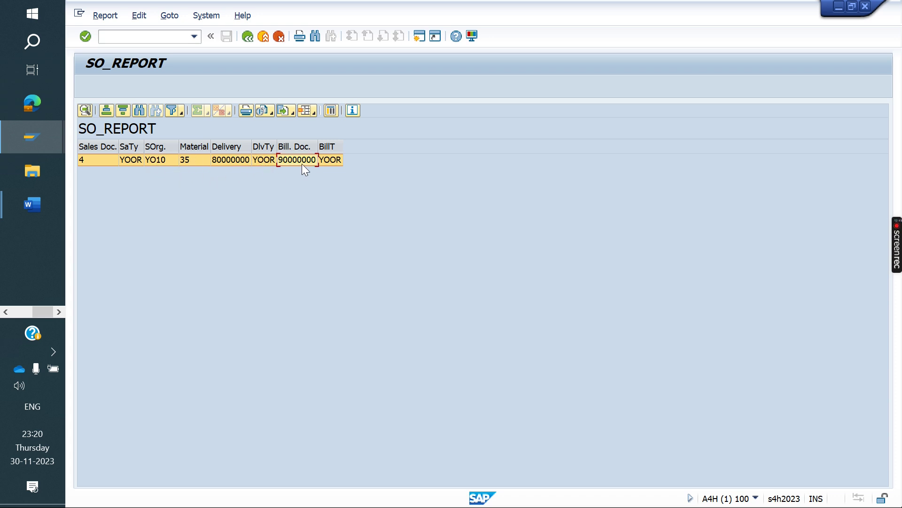
left_click(330, 162)
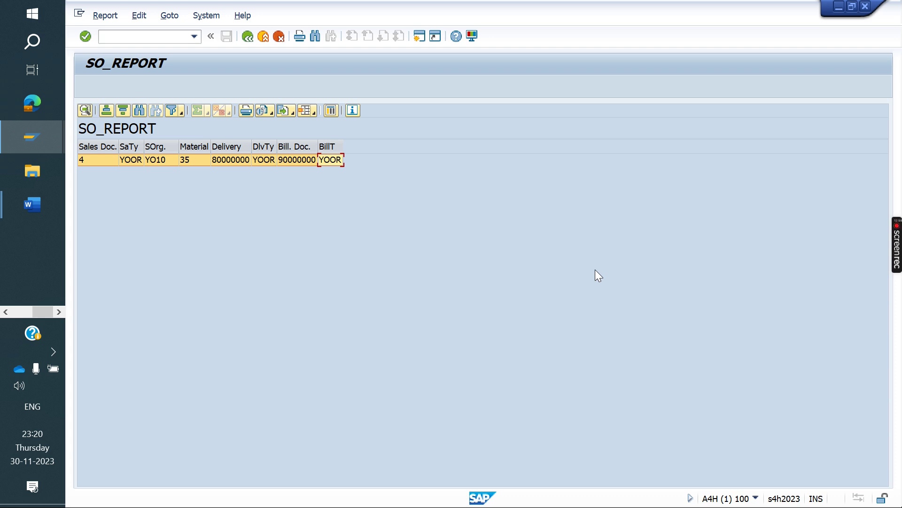
- Leave the report output without saving a variant and return to the SO_REPORT QuickView definition
left_click(247, 38)
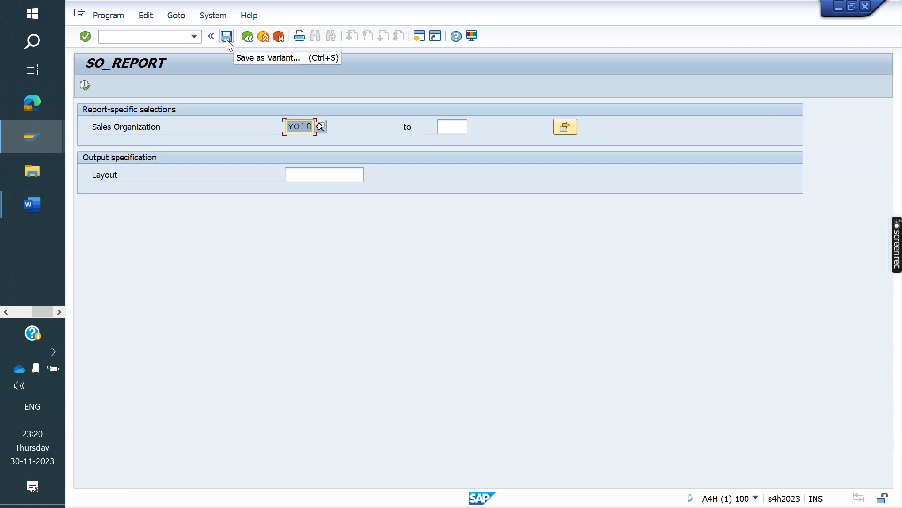
left_click(227, 38)
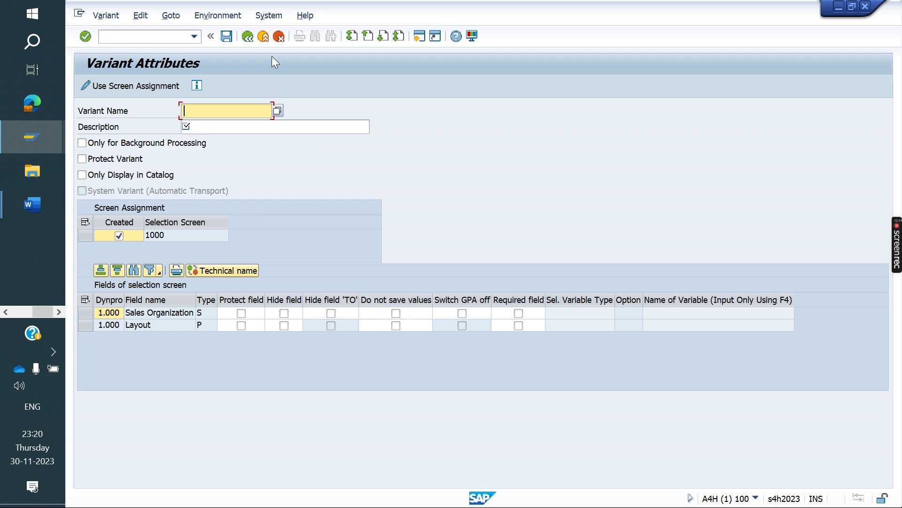
left_click(248, 37)
left_click(264, 37)
left_click(264, 36)
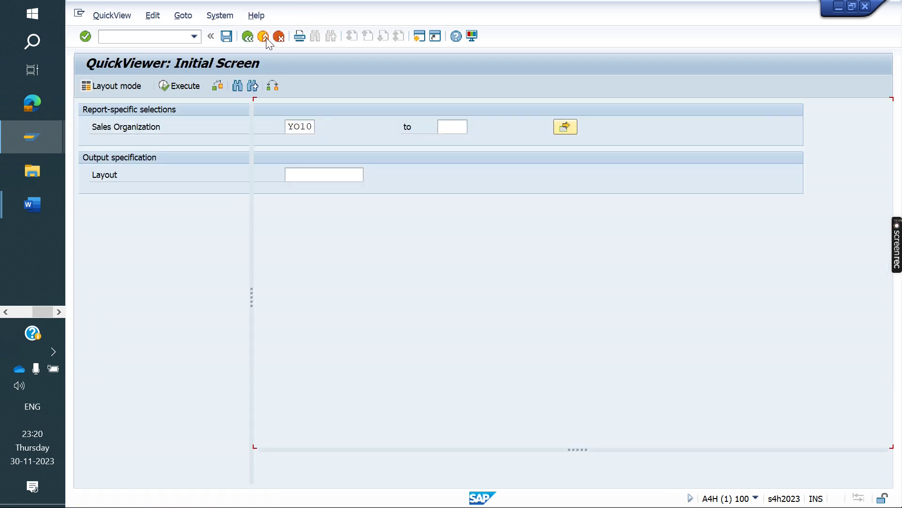
- Save the SO_REPORT QuickView and exit its editing, agreeing to save it
left_click(226, 37)
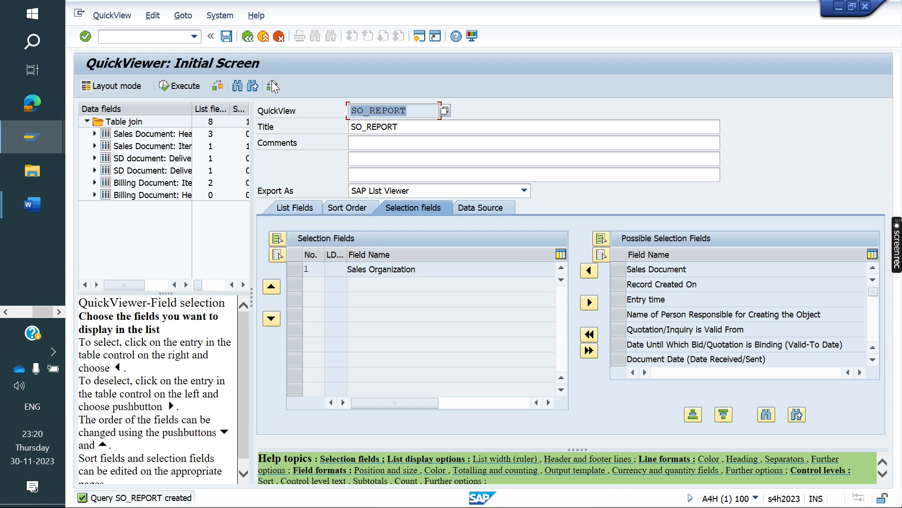
left_click(249, 39)
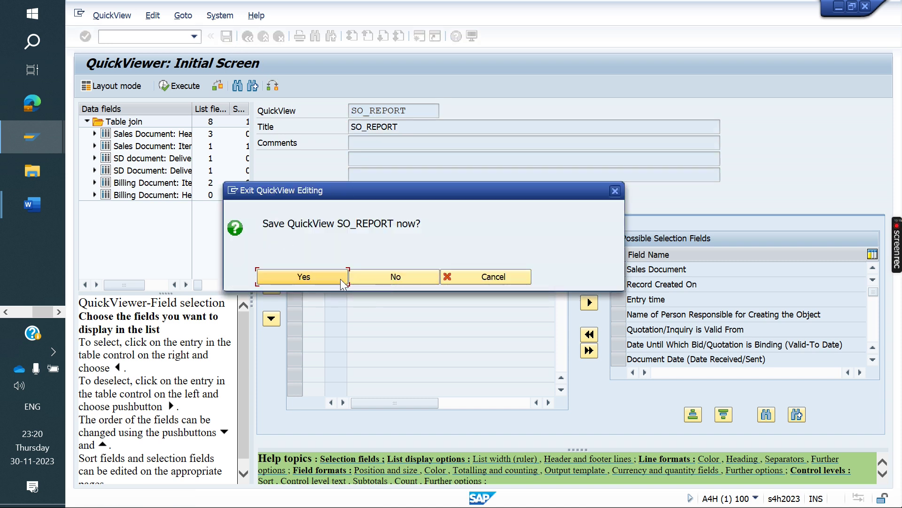
left_click(317, 278)
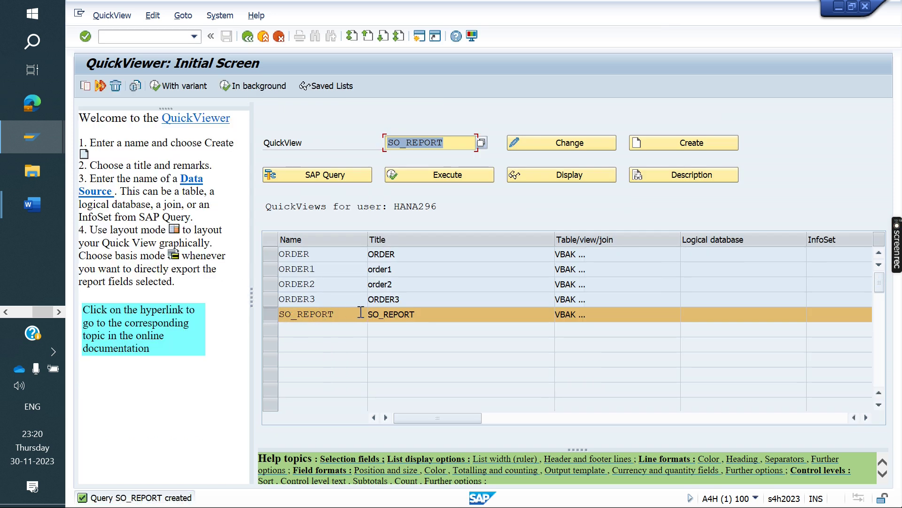
- Open the saved SO_REPORT from the QuickView list for execution, and return to its entry in the list
left_click(428, 174)
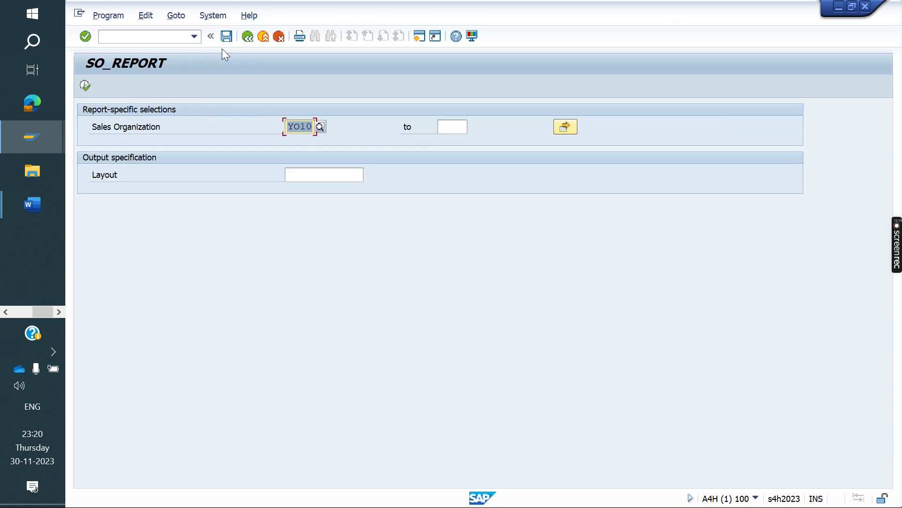
left_click(253, 37)
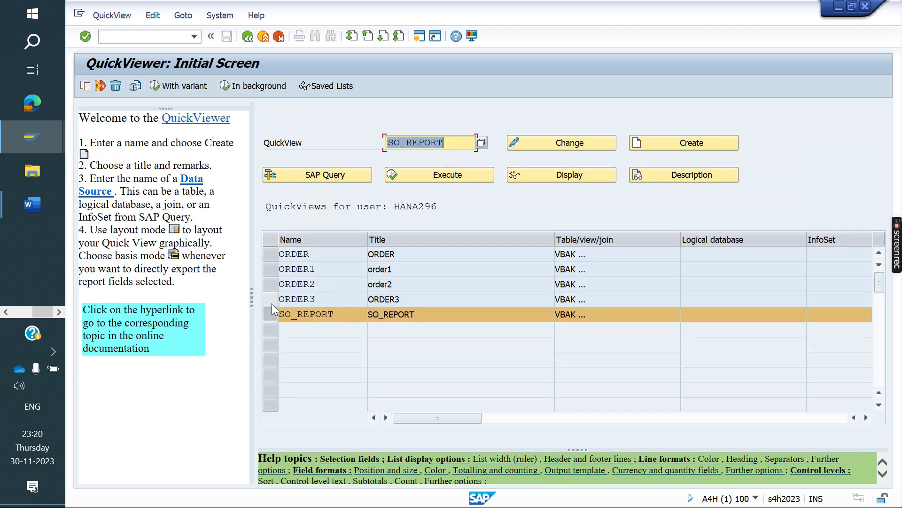
left_click(267, 317)
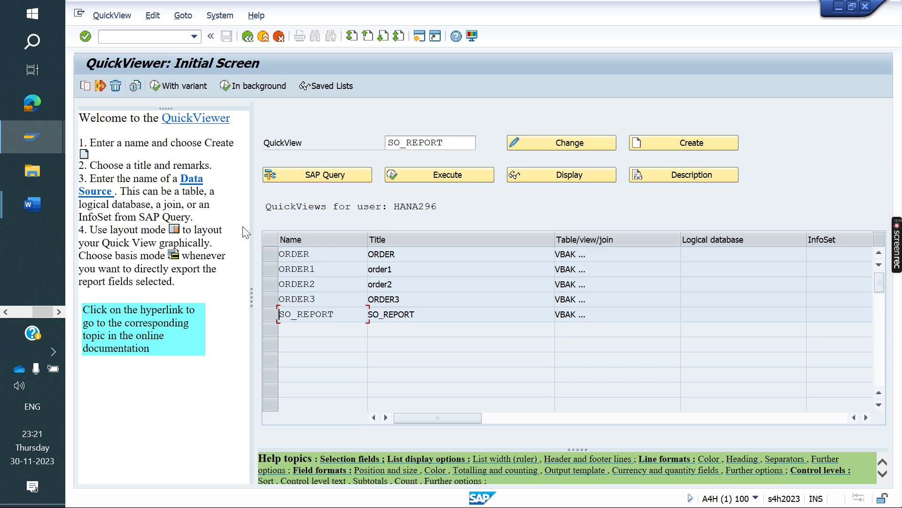
- Switch to the Word document WELCOME TO YOU.docx
mouse_move(16, 211)
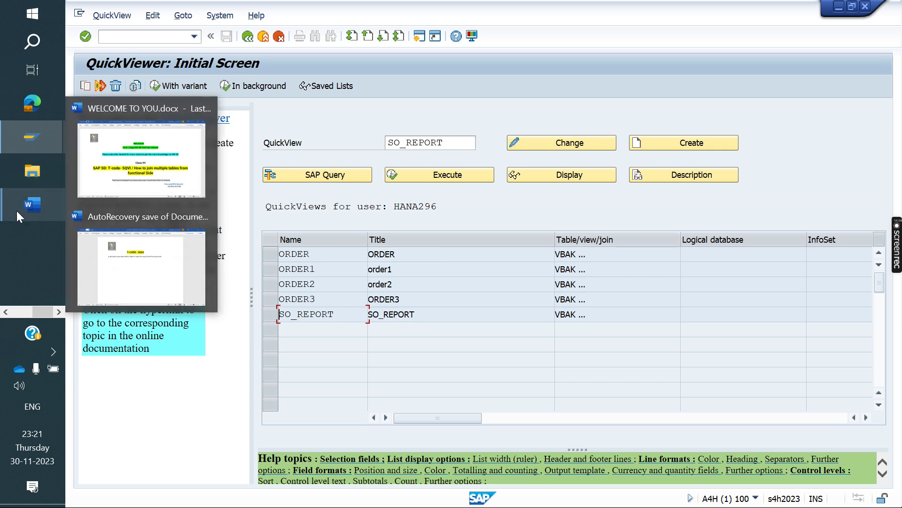
left_click(115, 188)
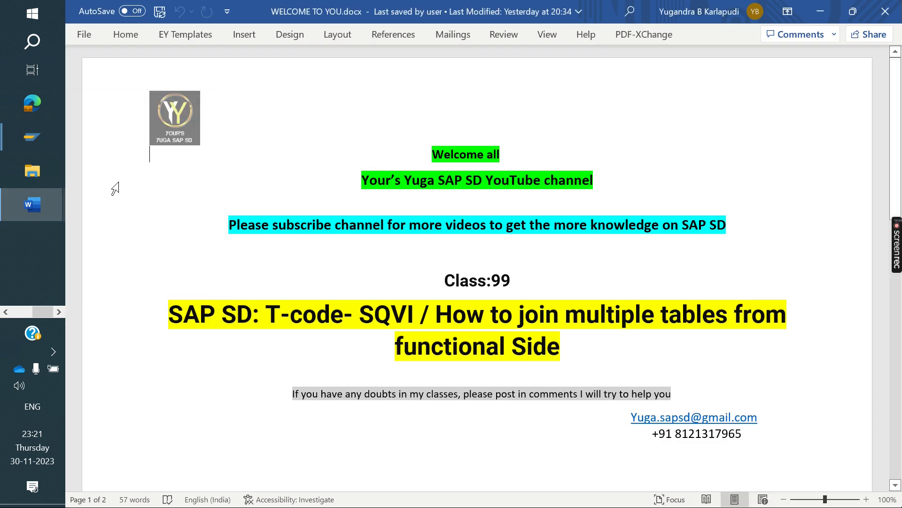